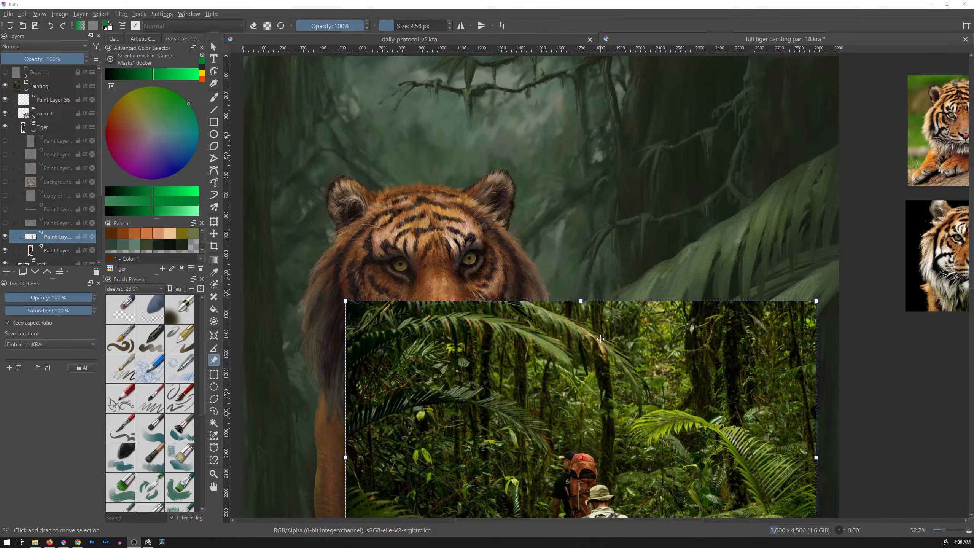
Move the jungle reference photo down so it clears the tiger's face, and return to the brush tool.
drag(600, 338, 561, 471)
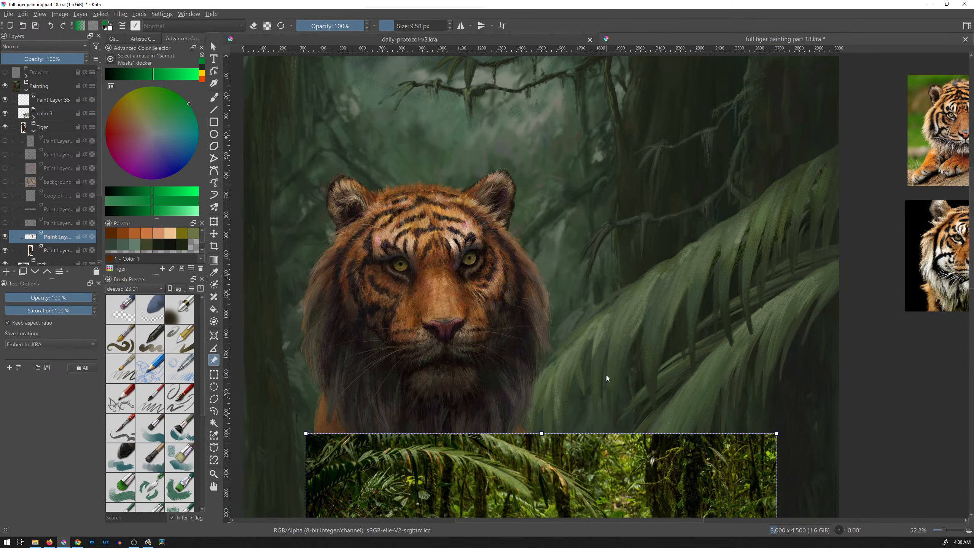
key(b)
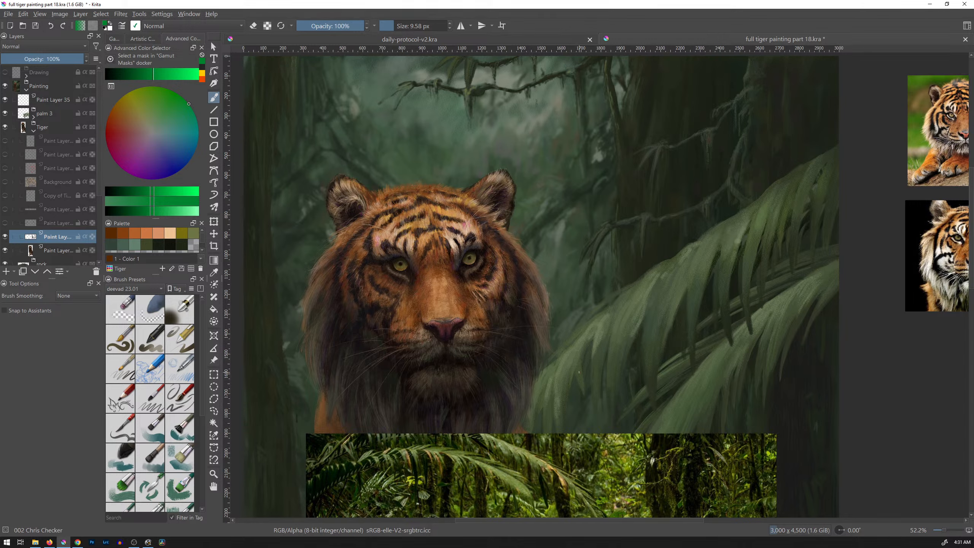
scroll(580, 373, down, 3)
Find and open Design Process 20 x 30 vertical tiger part 7.kra from the Art - Traditional to Digital Live Stream project folders.
key(ctrl+o)
drag(757, 199, 754, 132)
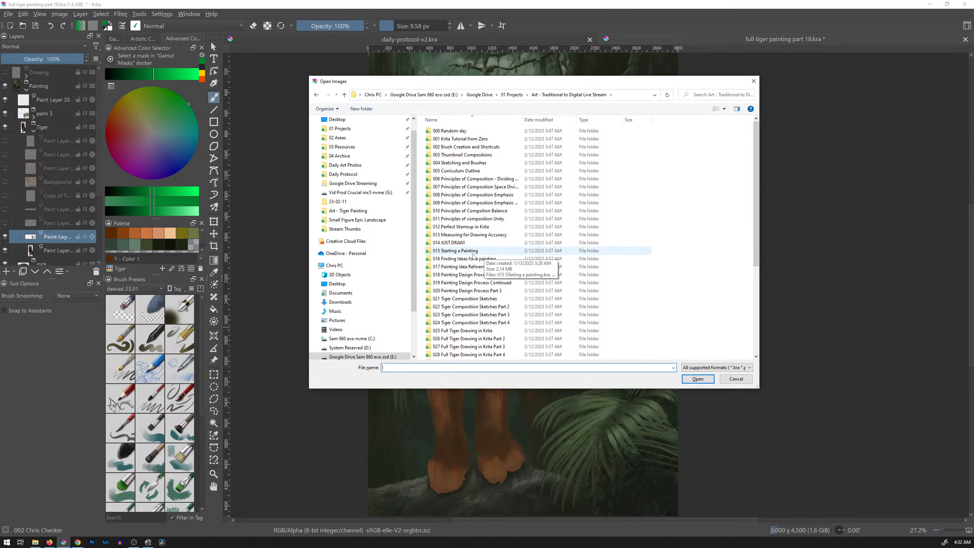
click(492, 251)
scroll(493, 257, down, 4)
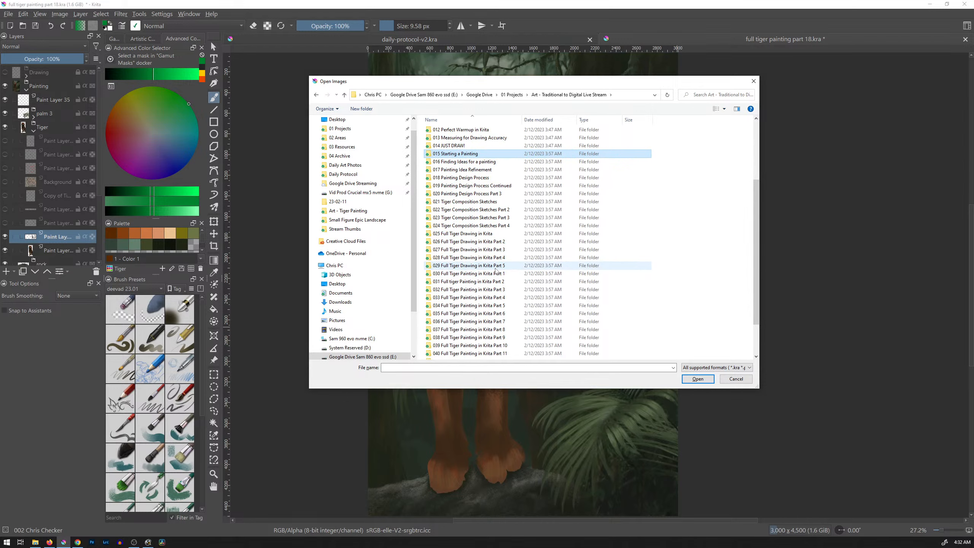
double_click(496, 267)
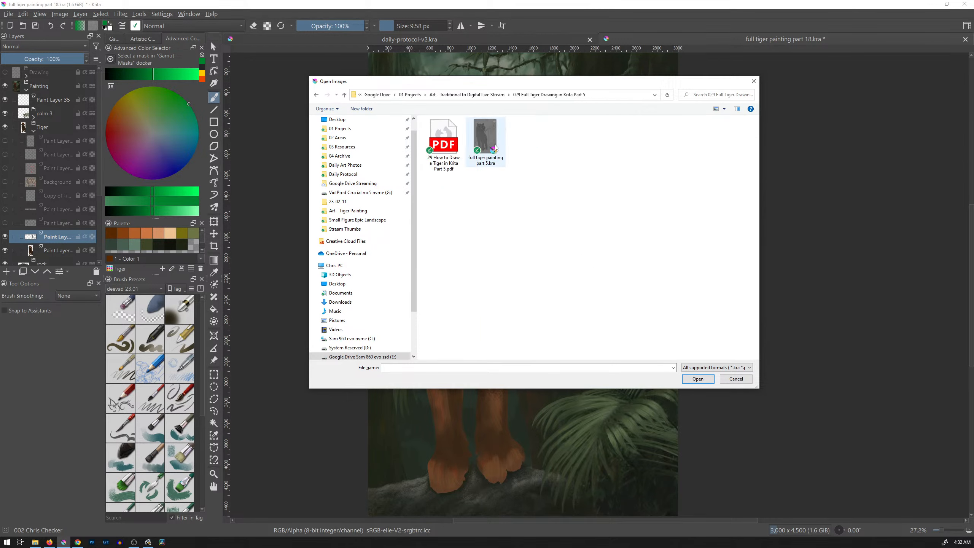
click(316, 95)
double_click(493, 221)
click(486, 140)
click(698, 378)
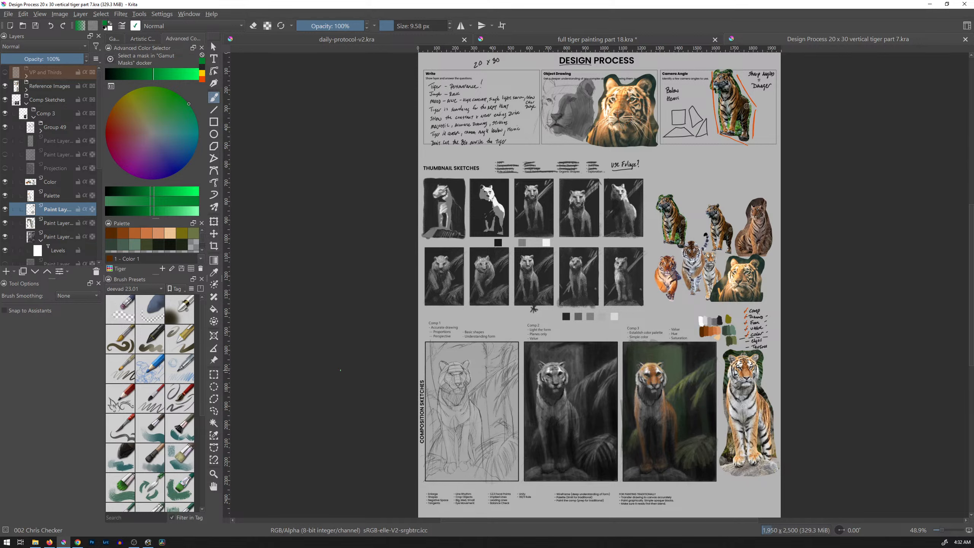
Choose the b4) Basic Size Pressure brush preset and a bright yellow painting colour.
click(186, 342)
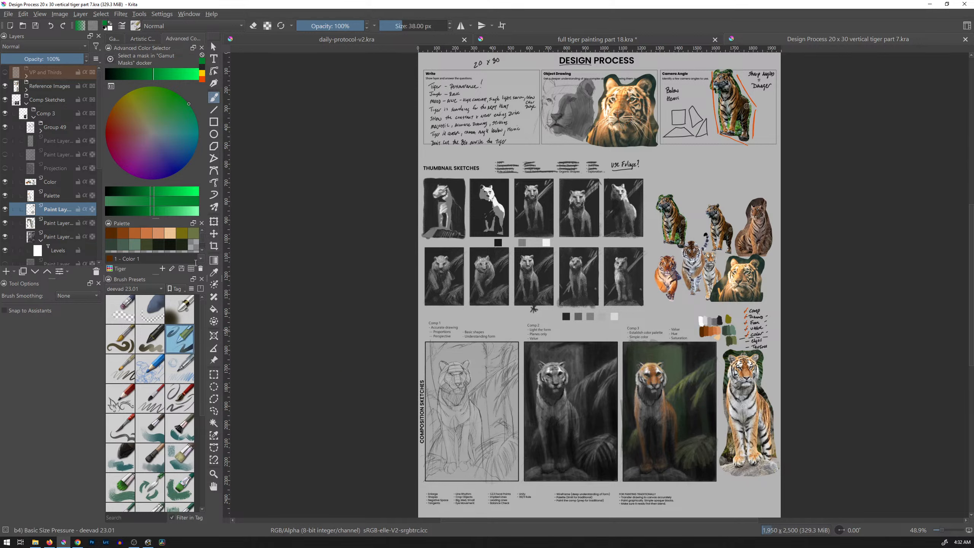
click(202, 73)
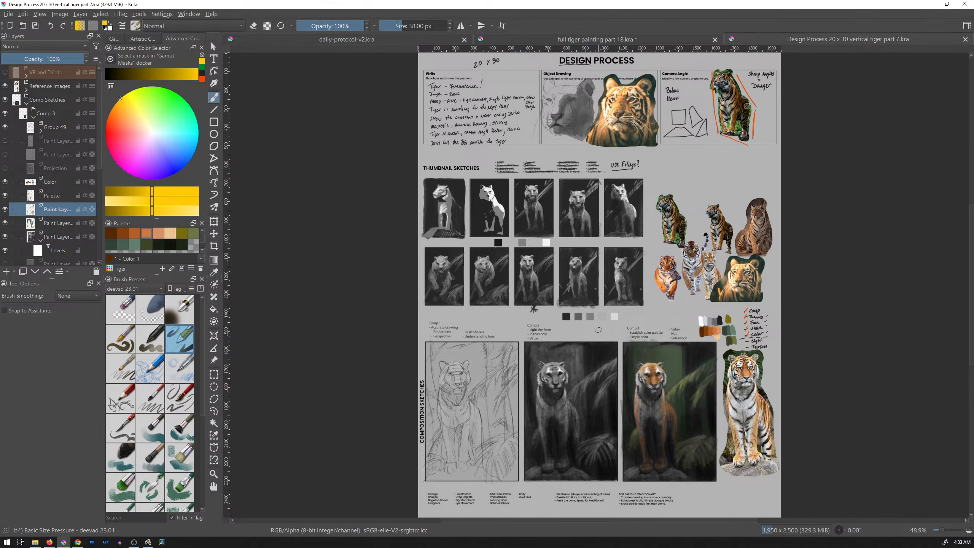
Return to full tiger painting part 18.kra, collapse the Tiger layer group and select the whole canvas.
click(645, 42)
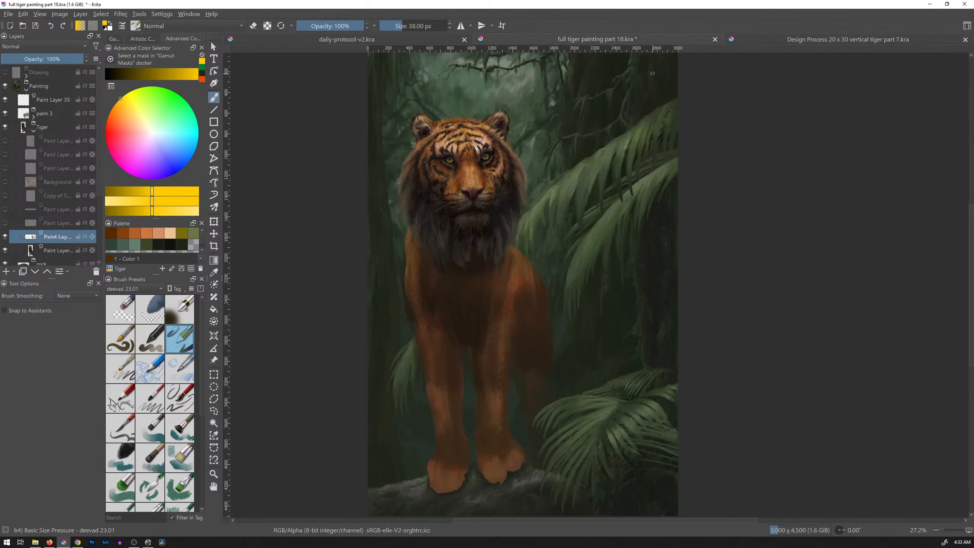
click(33, 131)
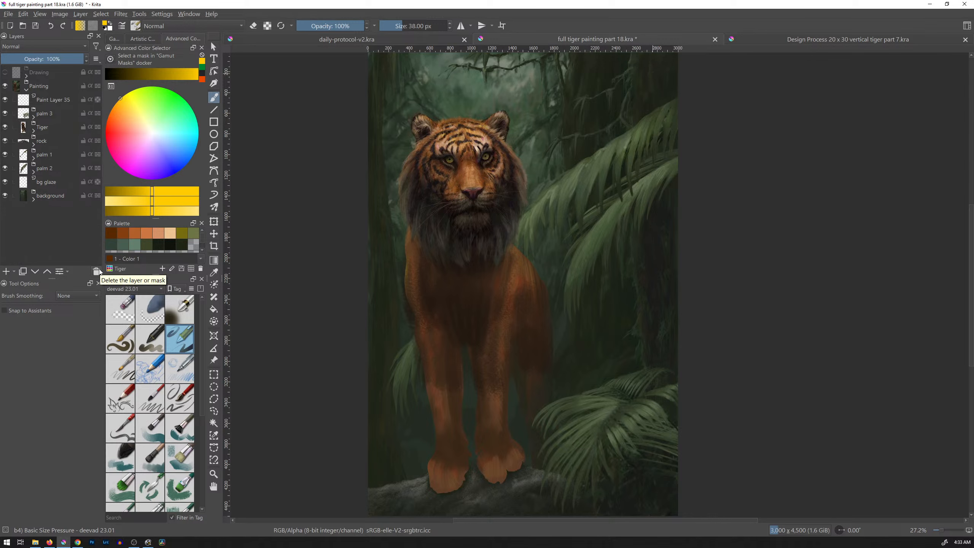
key(ctrl+a)
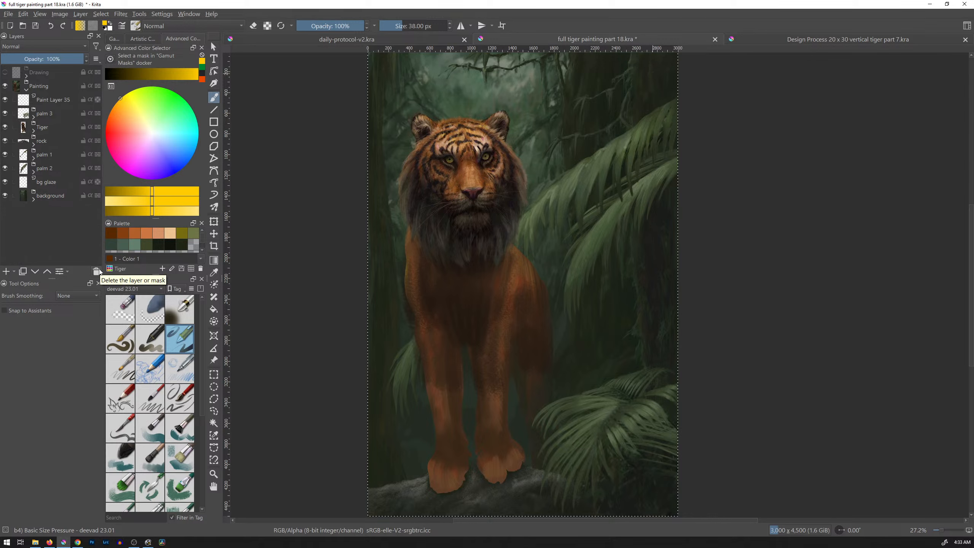
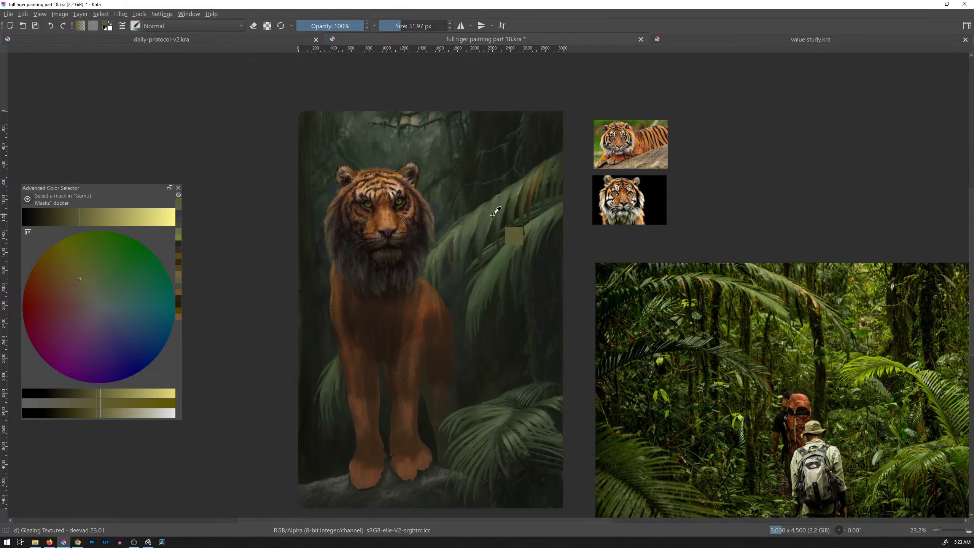
Glaze the leaflets of the upper palm frond with a muted blue and with greens sampled from the frond.
ctrl+click(478, 216)
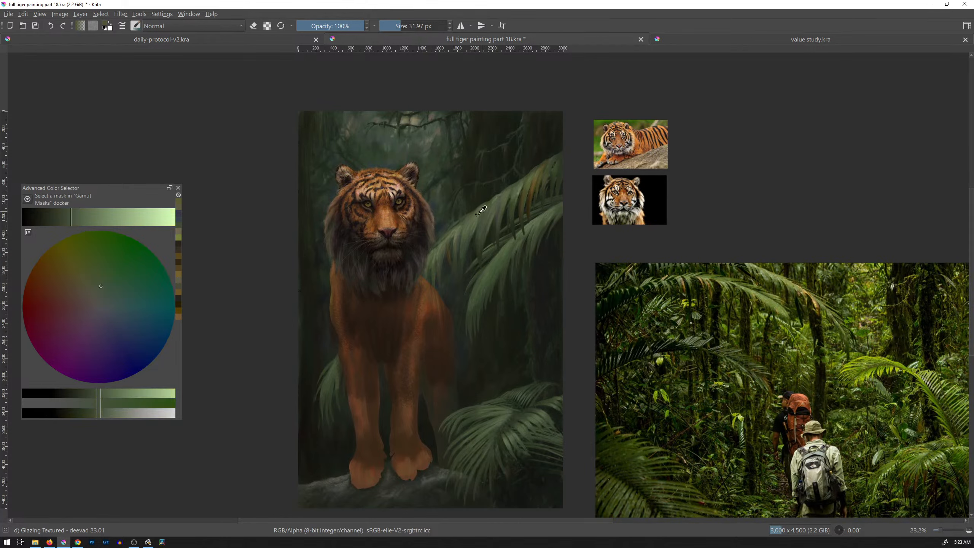
click(120, 323)
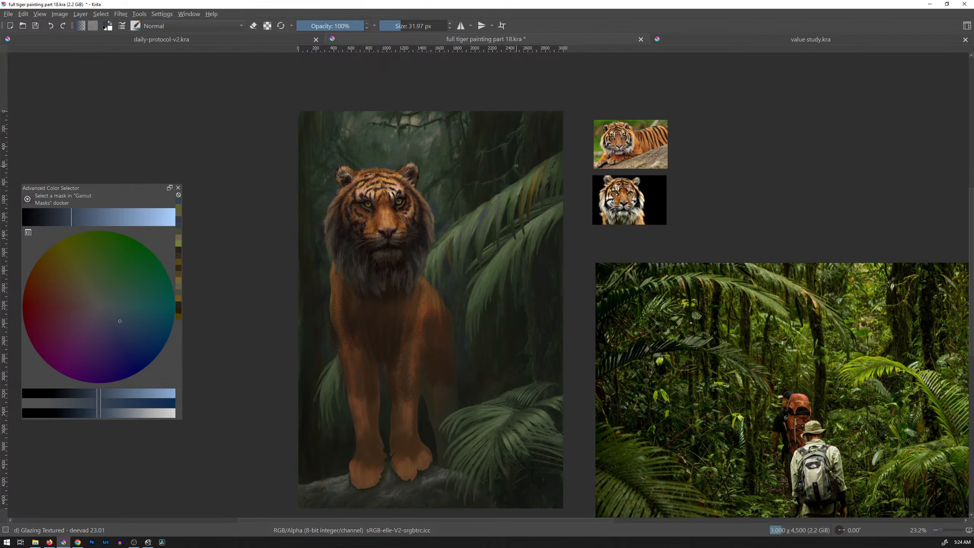
ctrl+click(497, 203)
drag(483, 223, 481, 227)
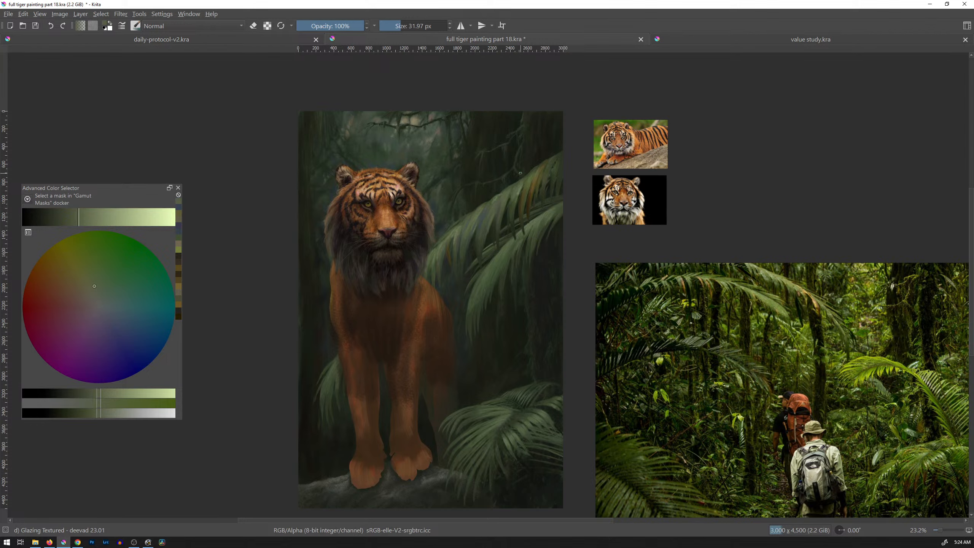
ctrl+click(481, 218)
drag(481, 217, 490, 203)
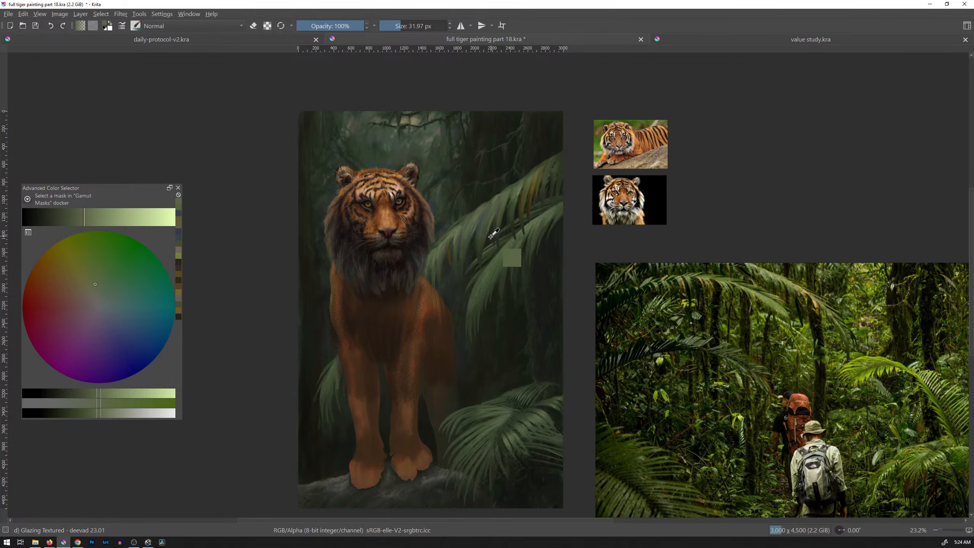
Paint darkened green shadows among the upper frond's leaflets, and blend them with a lighter green sampled from the frond.
ctrl+click(496, 237)
drag(50, 220, 55, 218)
drag(487, 231, 485, 240)
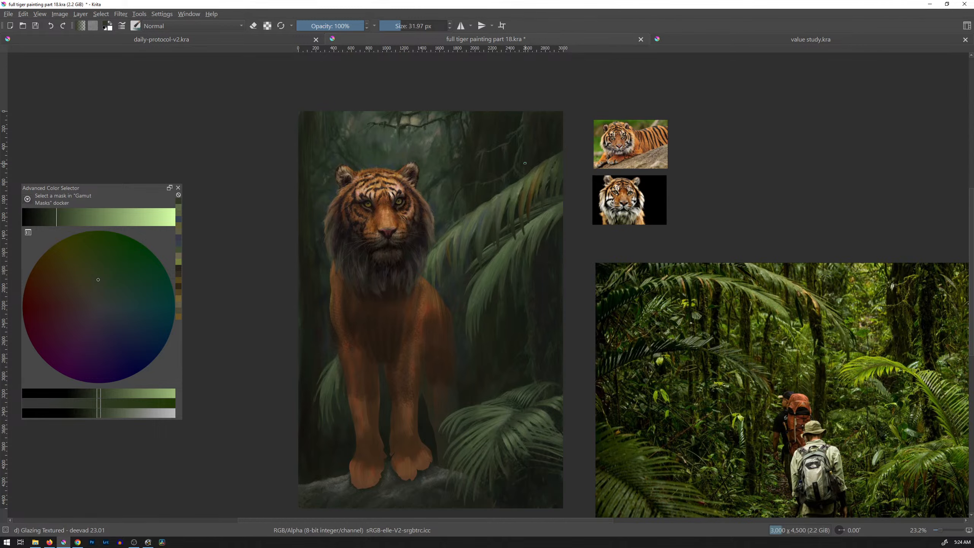
ctrl+click(505, 198)
drag(491, 209, 487, 223)
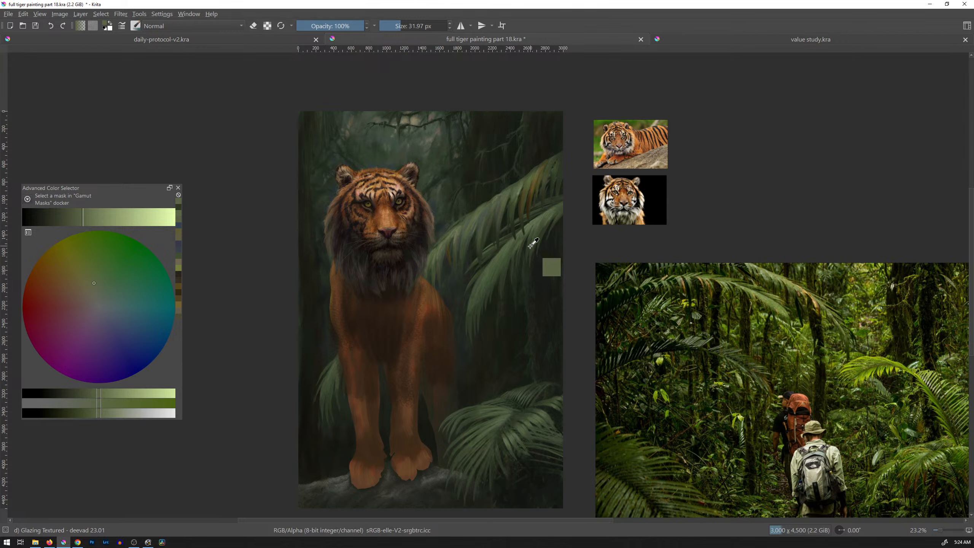
Add fine ochre and light green strokes to the upper frond's leaflets with the brush reduced to 9.22 px.
drag(525, 261, 644, 274)
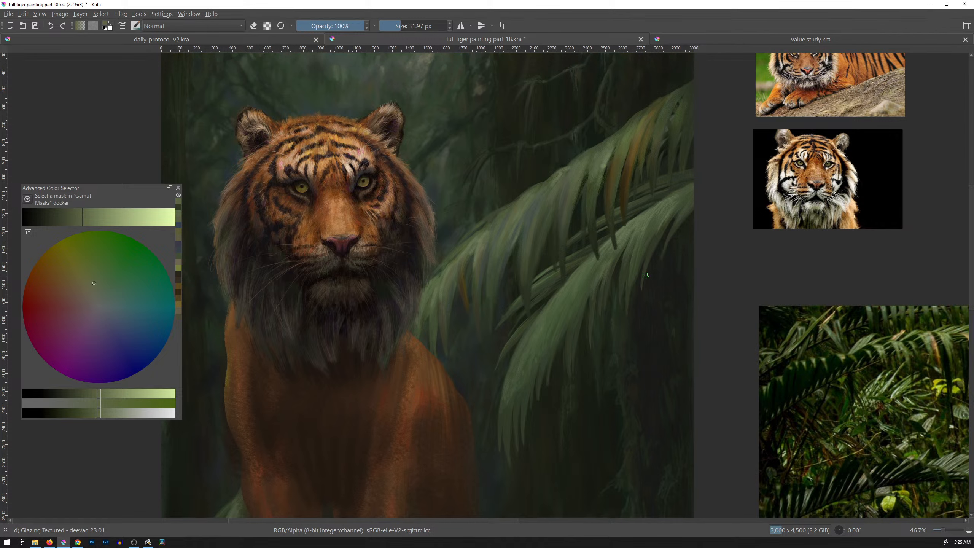
ctrl+click(628, 180)
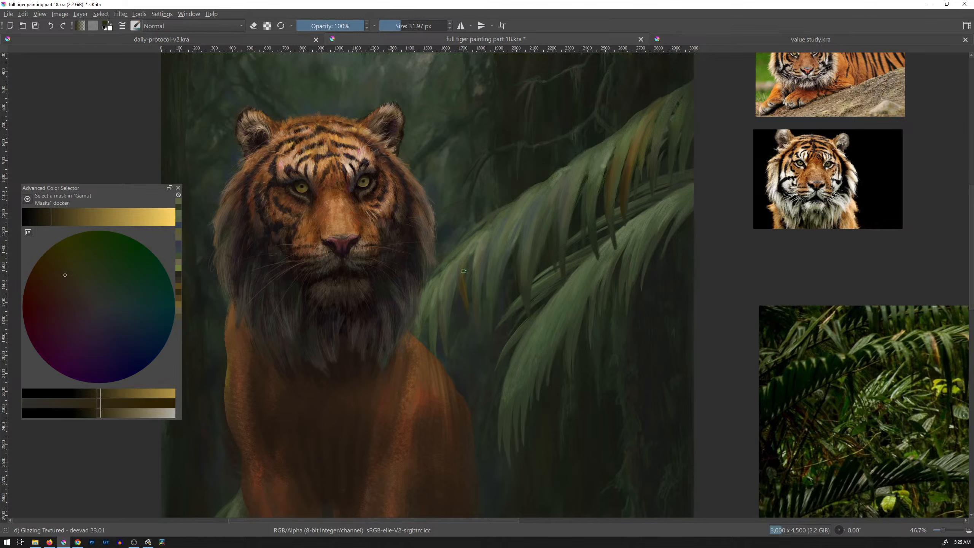
shift+drag(473, 266, 464, 270)
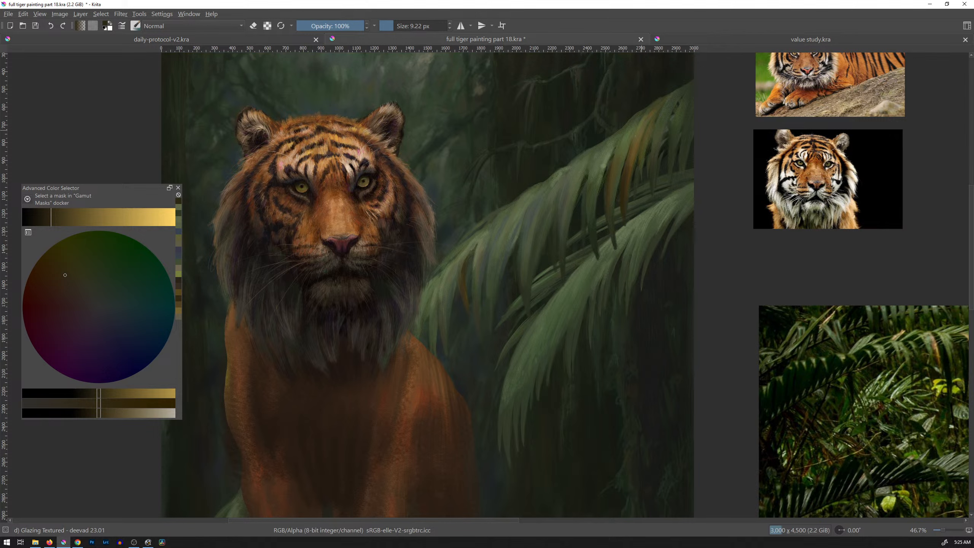
drag(636, 136, 628, 191)
ctrl+click(606, 160)
drag(606, 158, 602, 169)
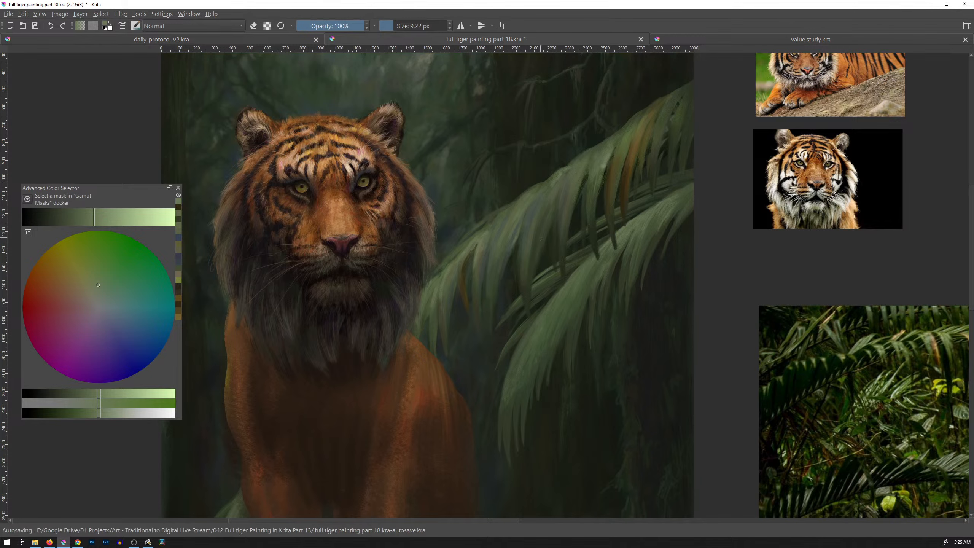
Sample a green from the upper palm frond and brighten it into a light highlight colour.
mouse_move(853, 378)
mouse_down()
mouse_move(778, 324)
mouse_move(450, 238)
mouse_move(933, 384)
mouse_move(761, 289)
mouse_up()
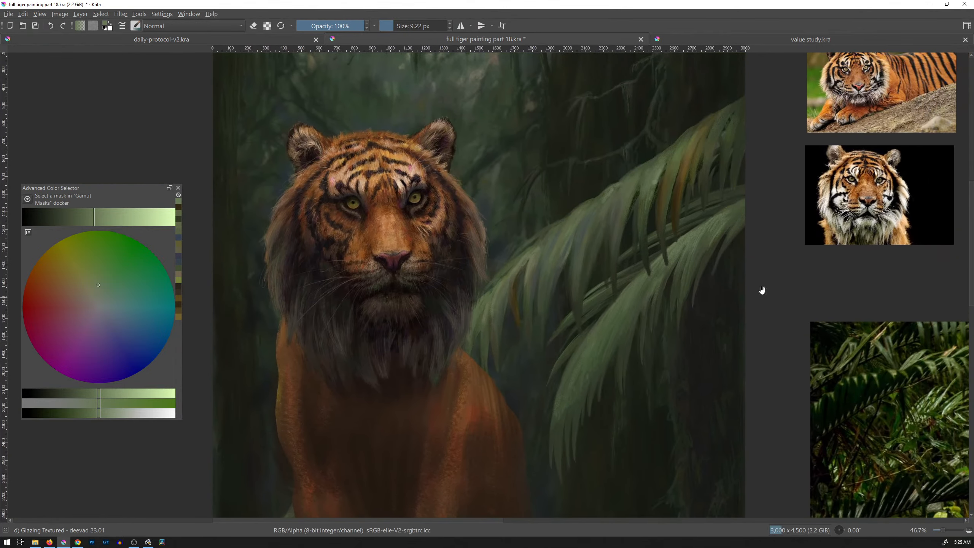
ctrl+click(657, 184)
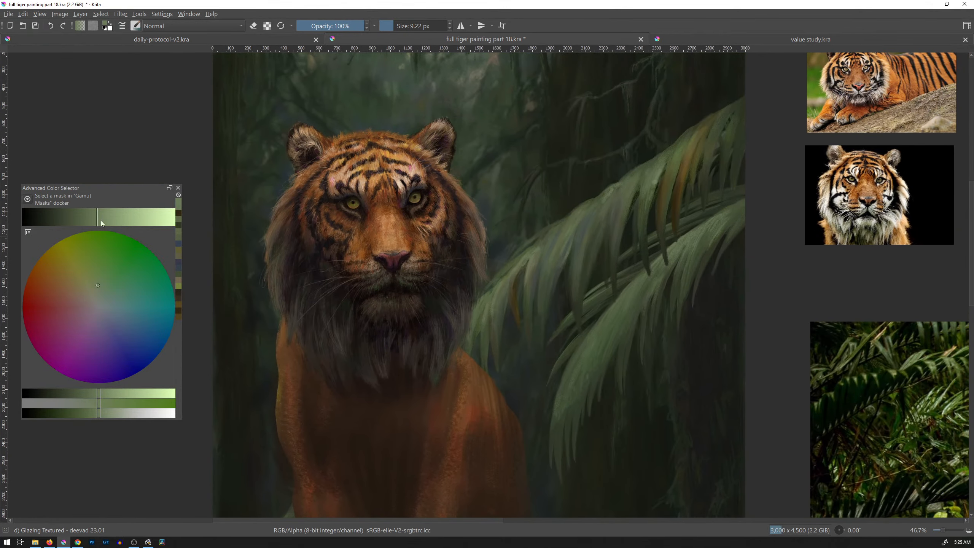
drag(101, 221, 131, 218)
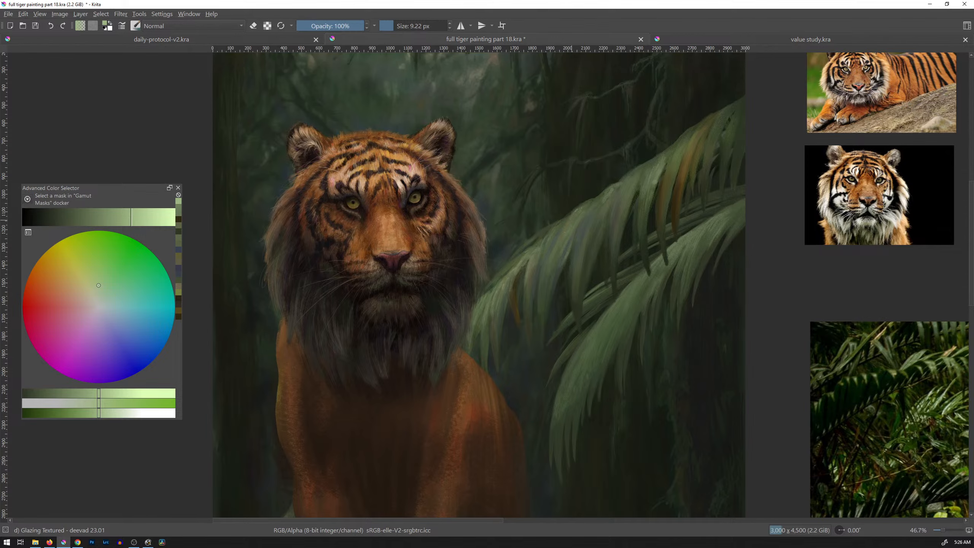
Paint a dark green sampled from the foliage over the upper frond's leaflets near the tiger's mane, using a 25.37 px brush.
scroll(637, 213, down, 5)
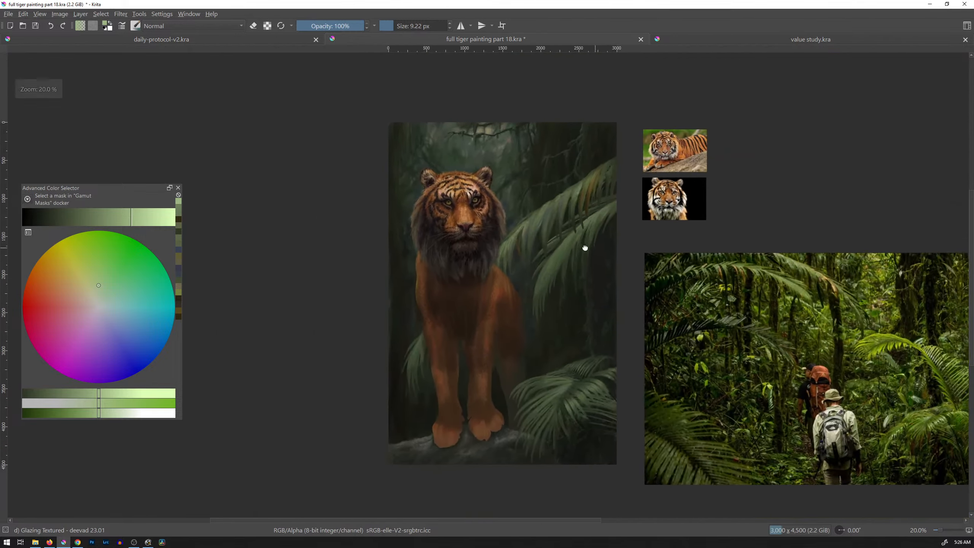
scroll(563, 261, up, 4)
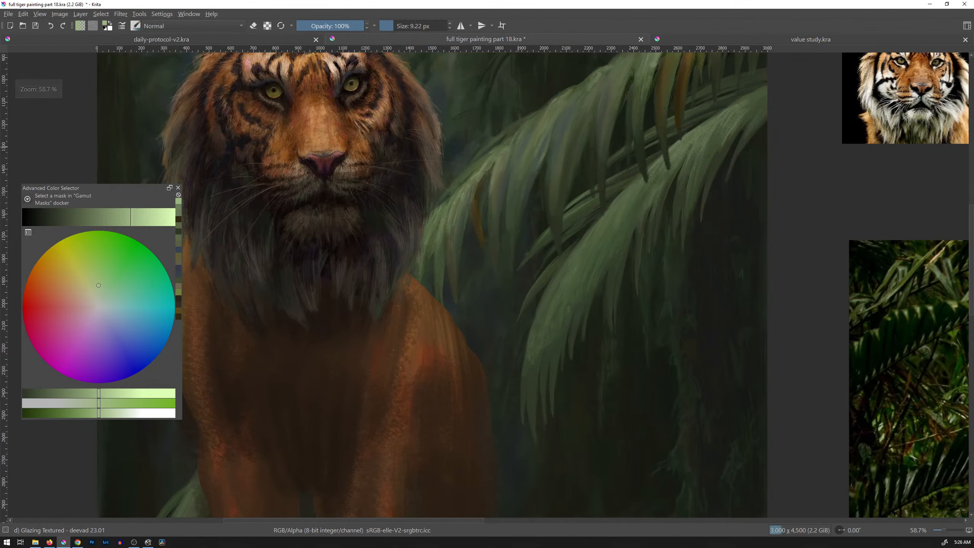
ctrl+click(504, 168)
drag(487, 163, 478, 199)
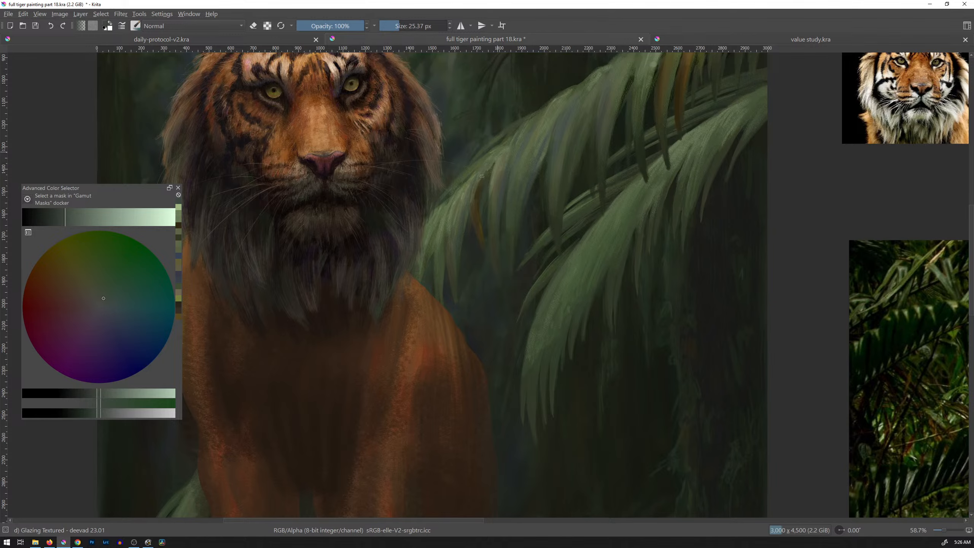
Glaze the upper palm frond with greens sampled from the foliage and with a dark muted brown.
scroll(554, 246, down, 6)
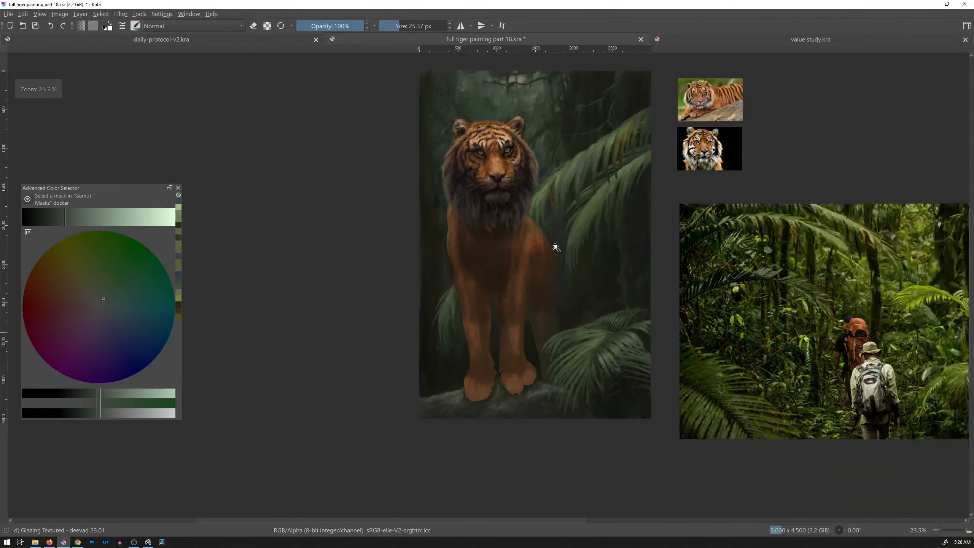
scroll(557, 305, up, 2)
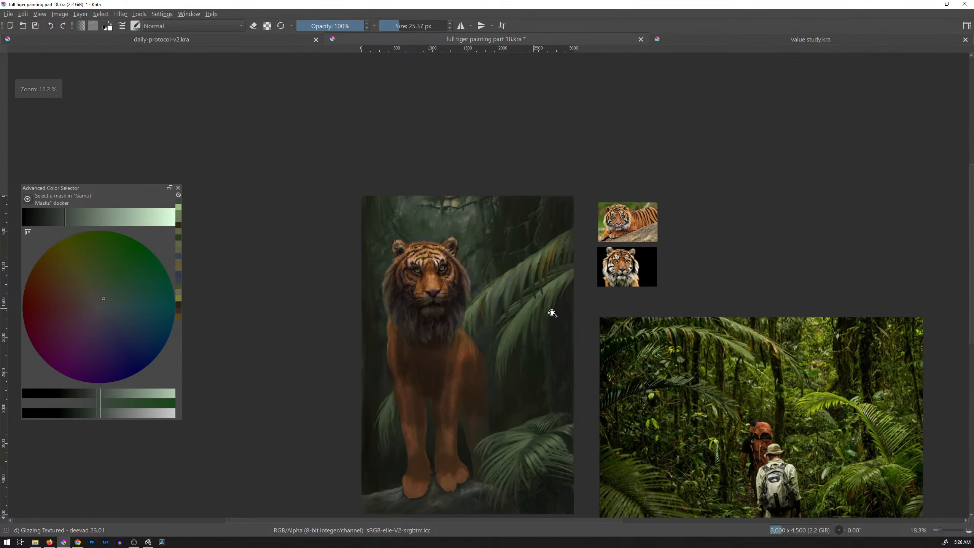
ctrl+drag(557, 305, 548, 243)
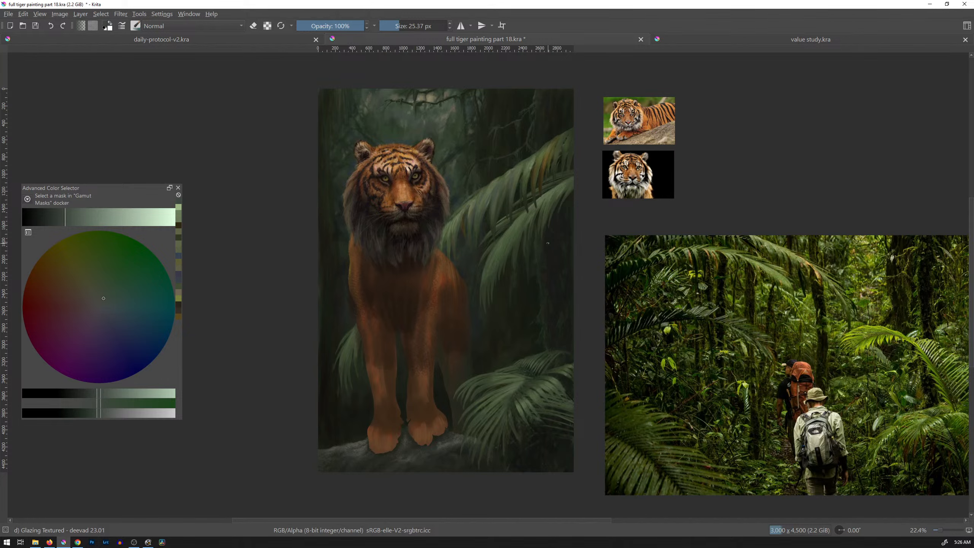
ctrl+click(506, 211)
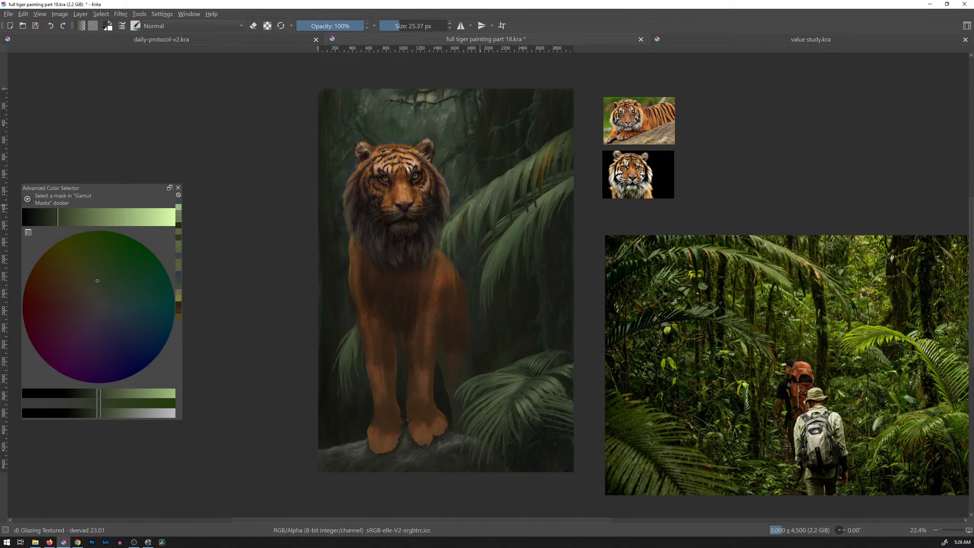
ctrl+click(529, 174)
drag(529, 173, 575, 131)
click(77, 293)
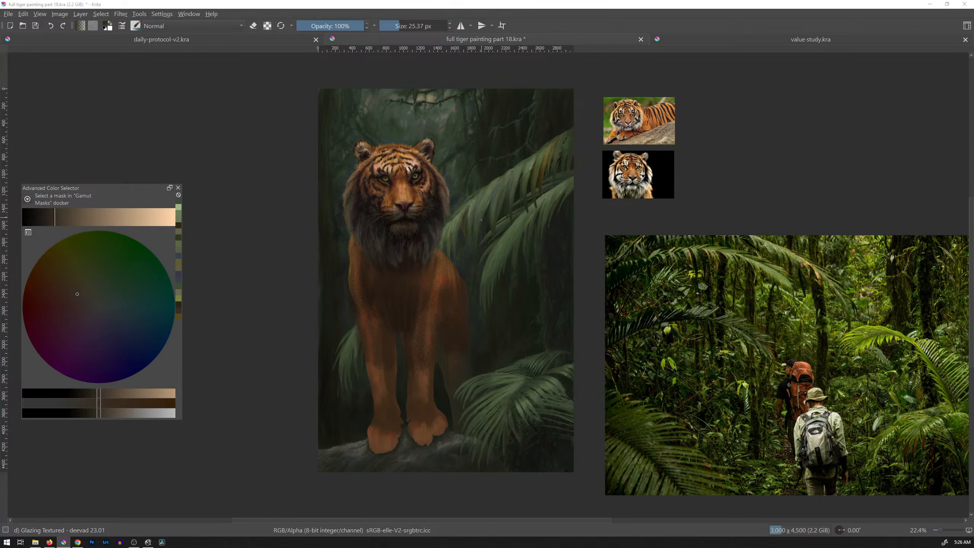
mouse_move(481, 220)
mouse_down()
mouse_move(493, 189)
mouse_move(484, 215)
mouse_up()
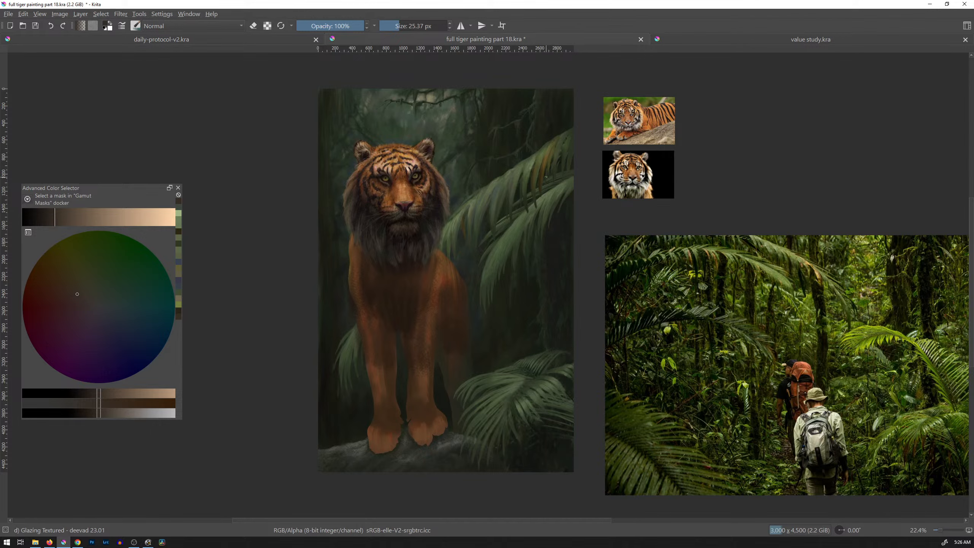
Switch to the saved custom workspace dated 1-22-23.
click(967, 26)
click(898, 72)
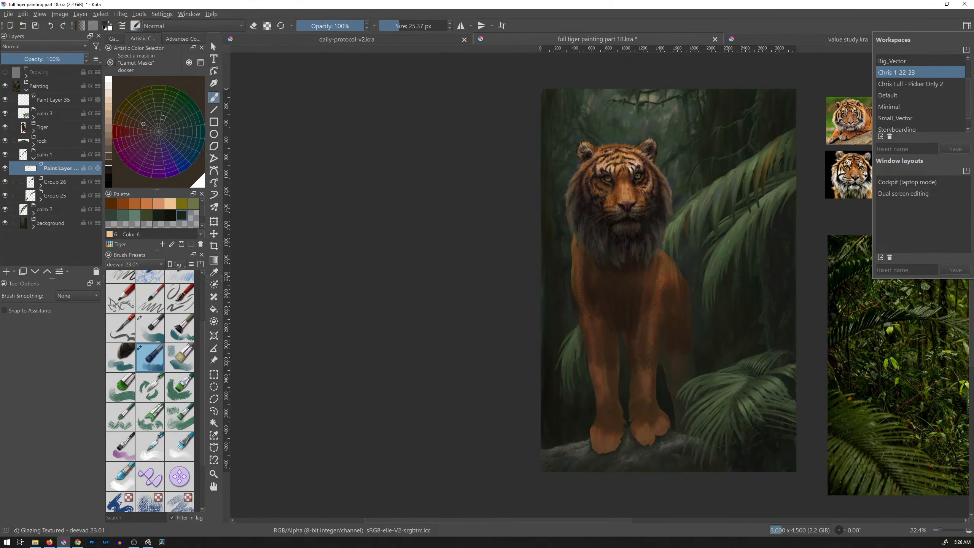
Start an HSV/HSL adjustment on the paint layer inside palm 1, try hue shifts, and set the hue to 0.
click(492, 209)
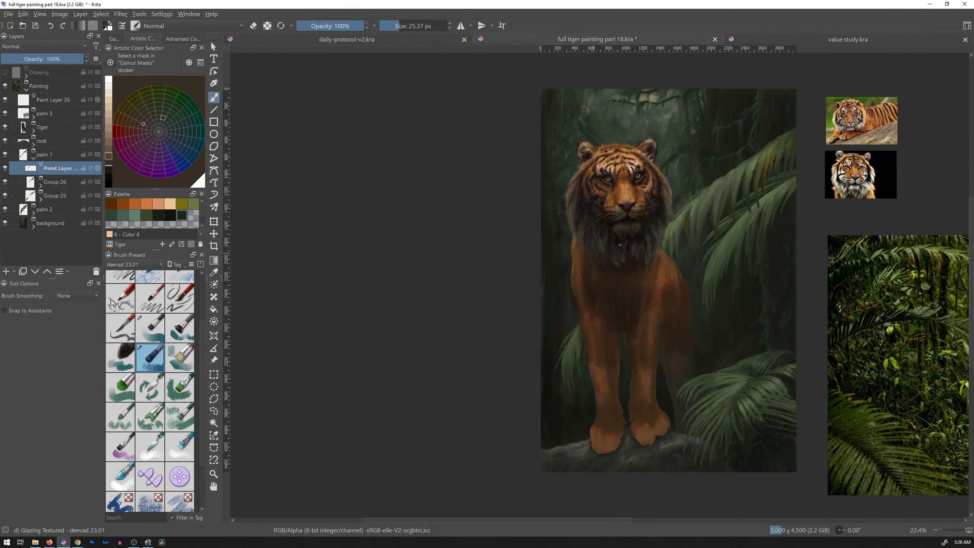
drag(702, 235, 468, 215)
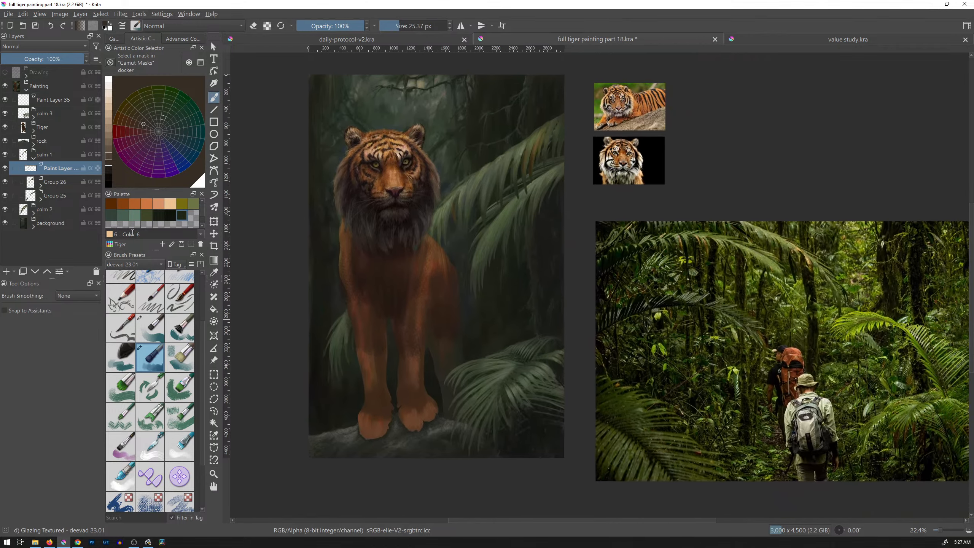
key(ctrl+u)
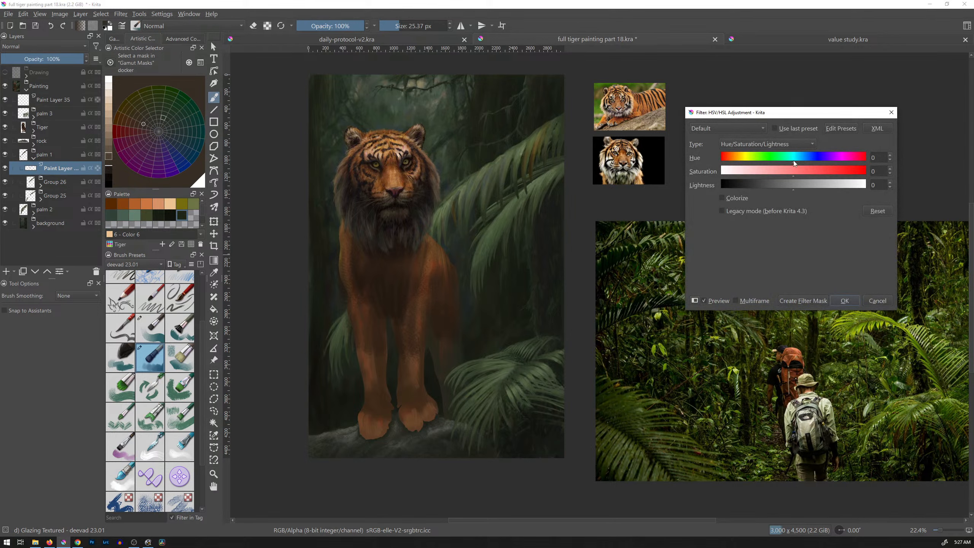
drag(794, 164, 818, 160)
mouse_move(830, 157)
mouse_down()
mouse_move(730, 161)
mouse_move(818, 160)
mouse_move(758, 163)
mouse_move(813, 152)
mouse_up()
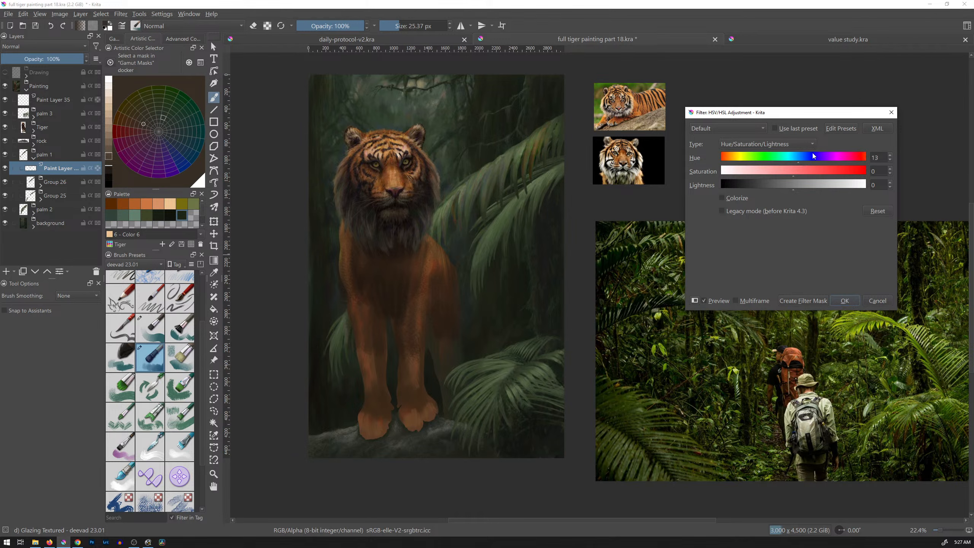
double_click(876, 155)
text(0)
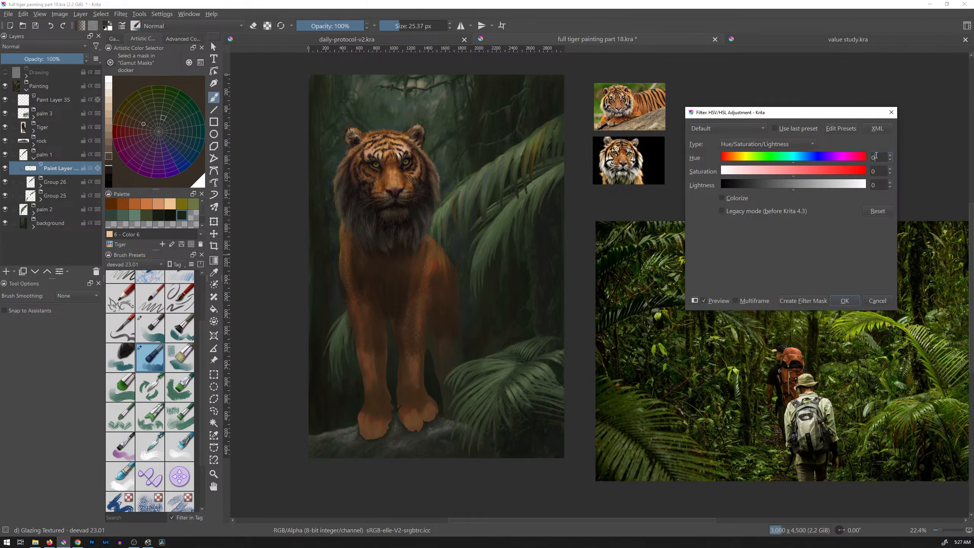
Adjust the saturation and lightness of palm 1's paint layer and apply the adjustment.
drag(793, 173, 841, 175)
drag(790, 172, 789, 191)
click(879, 186)
triple_click(890, 183)
click(848, 302)
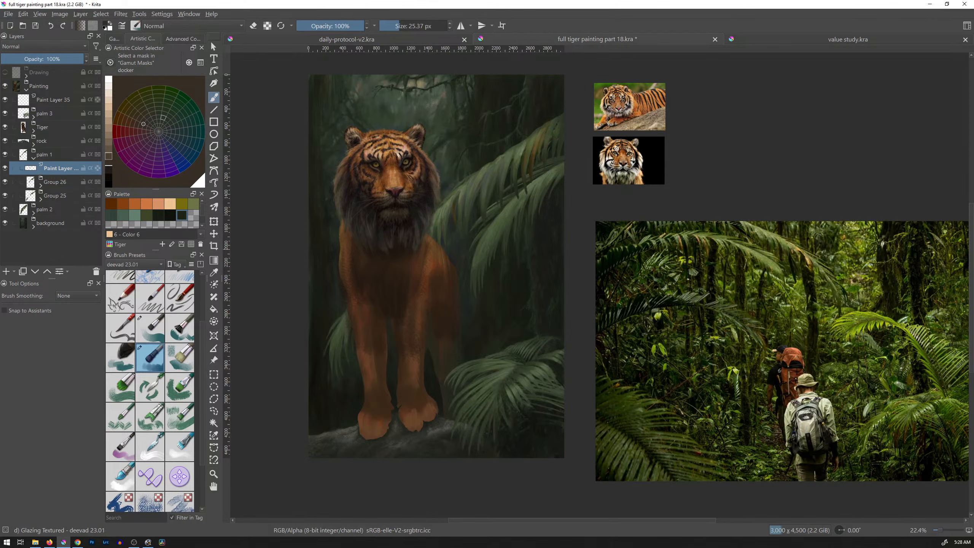
Copy the whole merged painting and paste it above Paint Layer 1 in value study.kra.
drag(672, 269, 671, 253)
drag(624, 223, 745, 271)
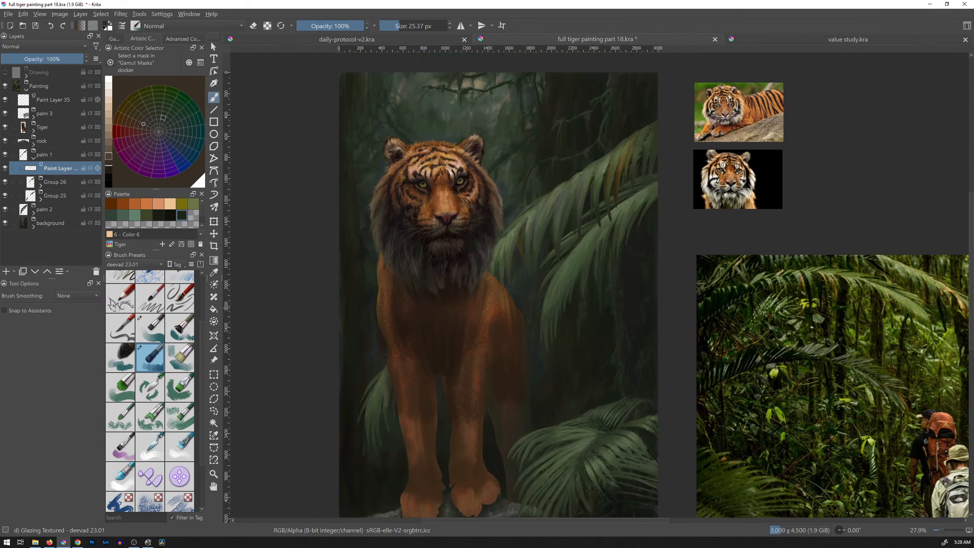
key(ctrl+a)
click(836, 41)
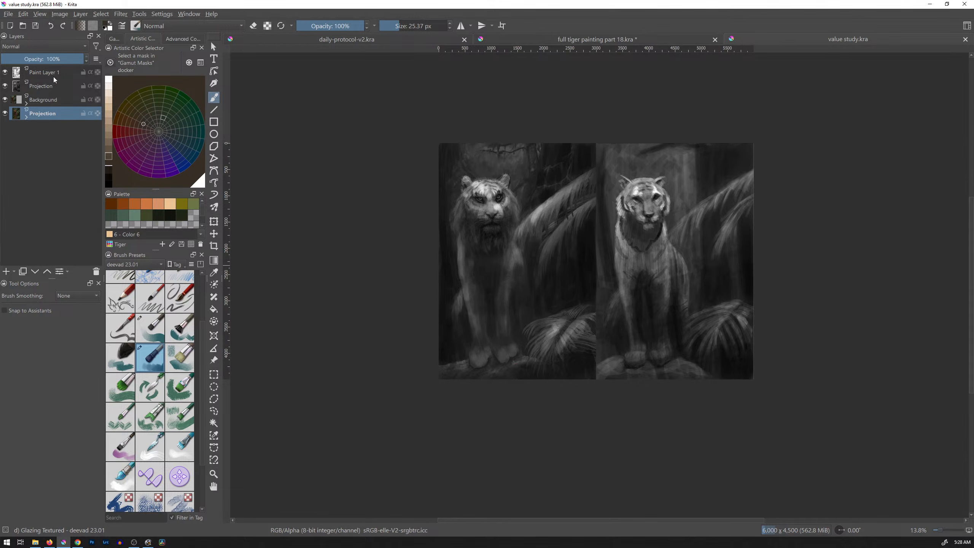
click(54, 72)
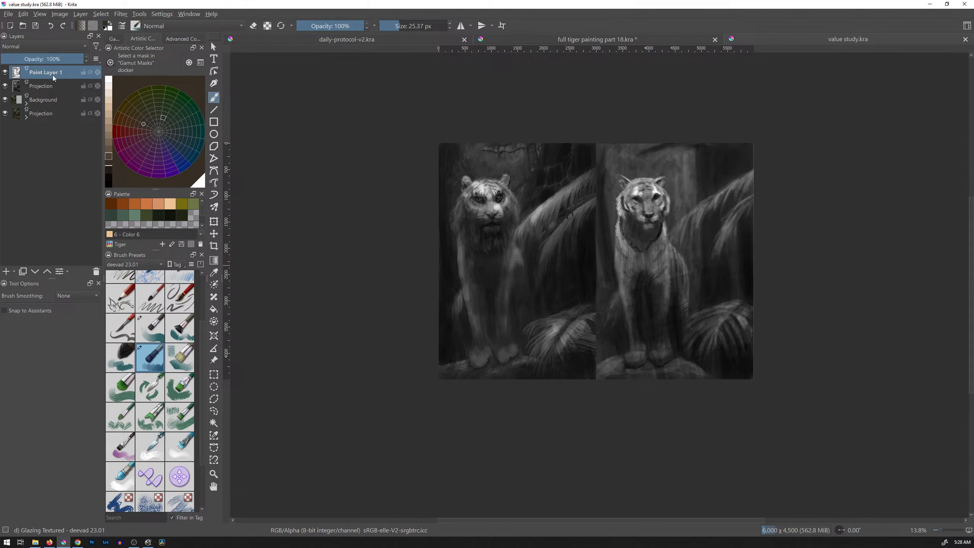
key(ctrl+v)
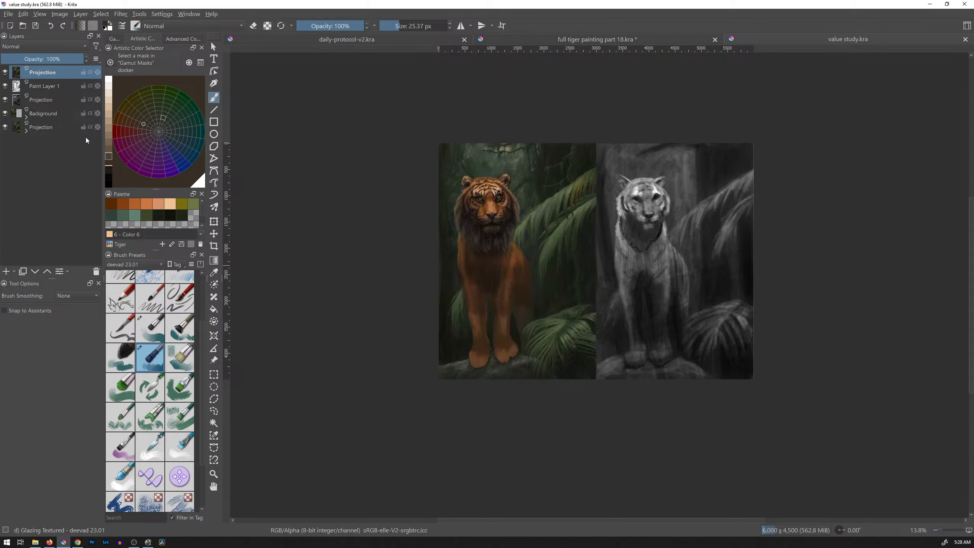
Fully desaturate the pasted painting with an HSV/HSL adjustment filter mask and collapse its layer.
key(ctrl+u)
drag(796, 175, 721, 172)
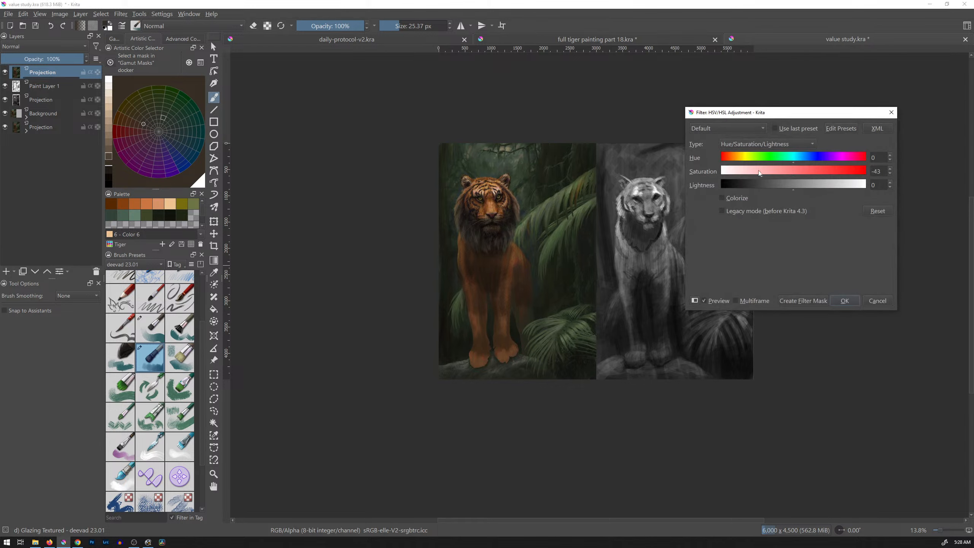
click(809, 303)
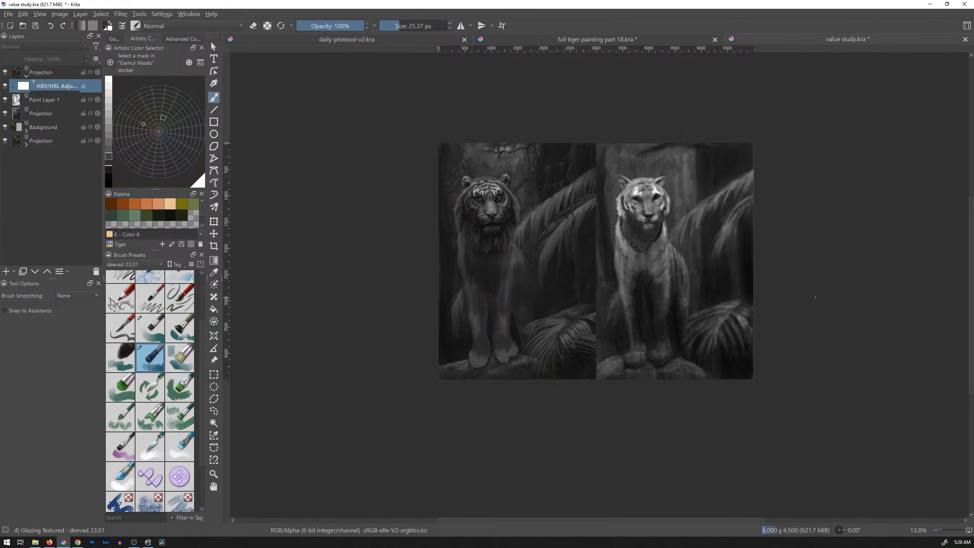
click(25, 77)
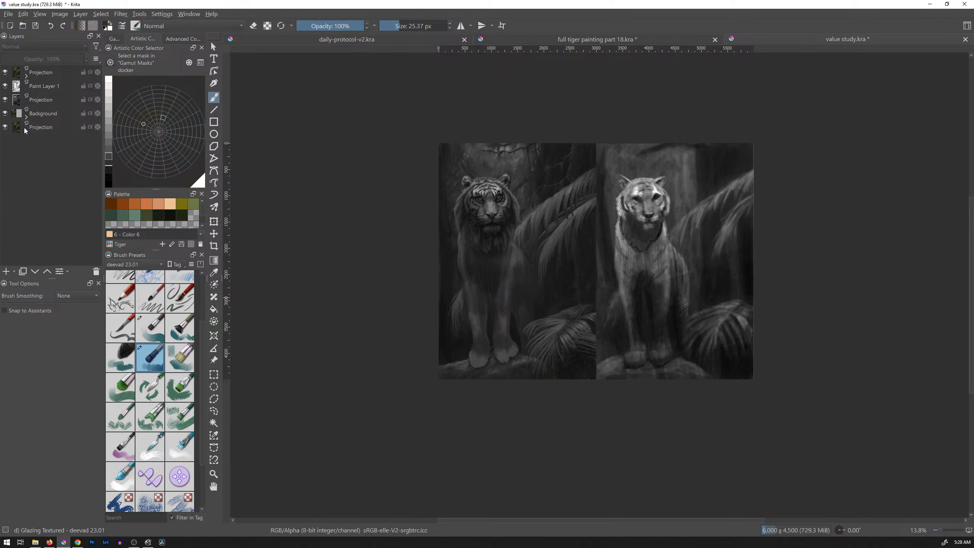
Toggle the visibility of the newest greyscale projection to compare its values with the earlier value study.
click(5, 73)
click(4, 74)
click(4, 74)
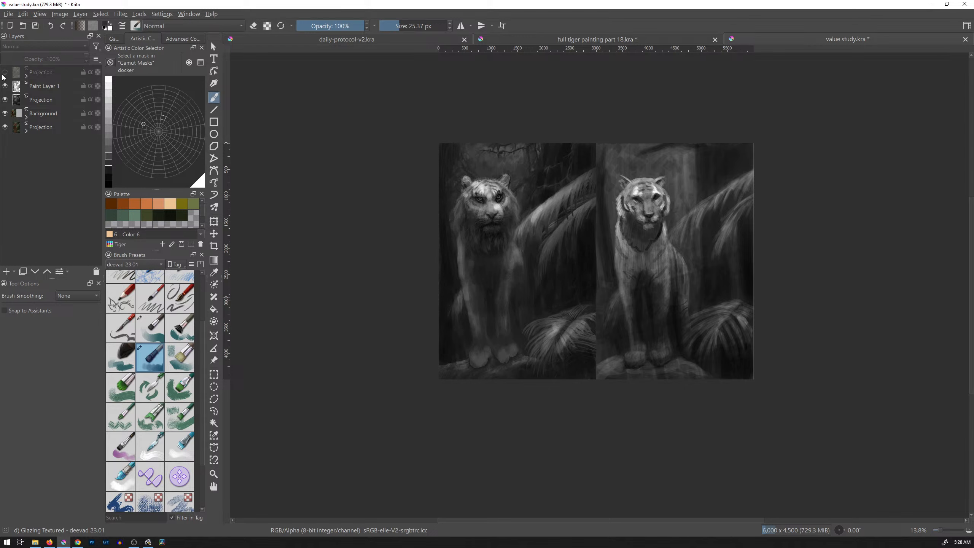
click(4, 74)
click(4, 74)
click(5, 73)
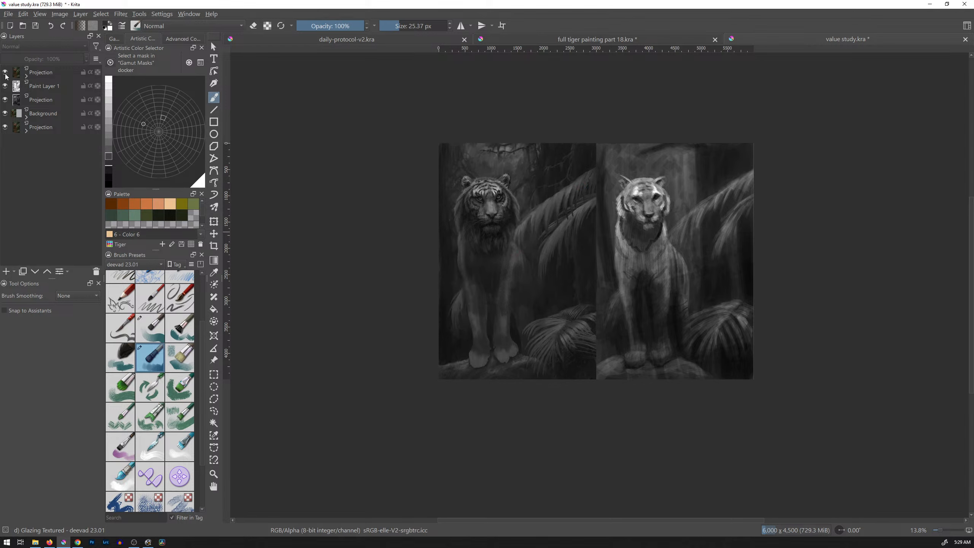
click(6, 74)
click(6, 75)
click(5, 73)
click(6, 73)
Save value study.kra and return to full tiger painting part 18.kra.
key(ctrl+s)
key(ctrl+Tab)
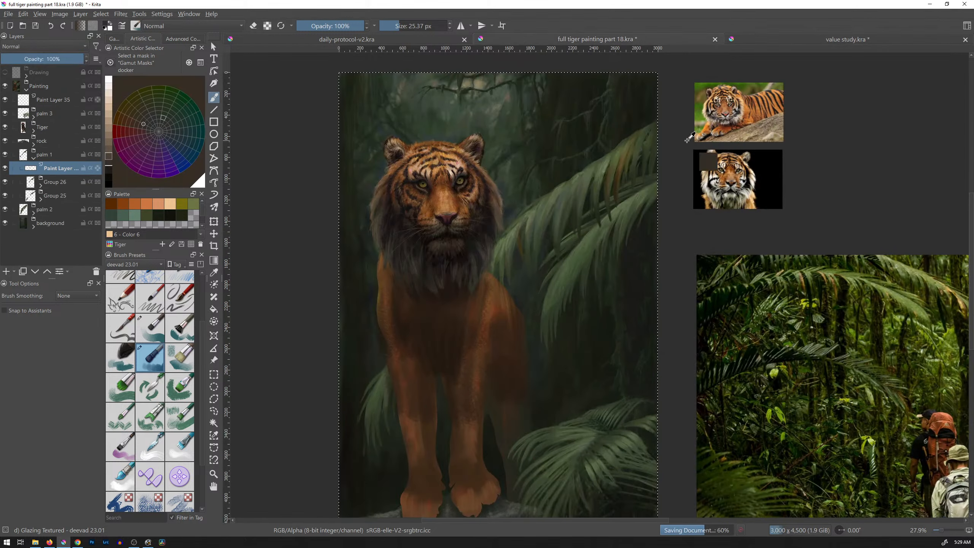
key(ctrl+Tab)
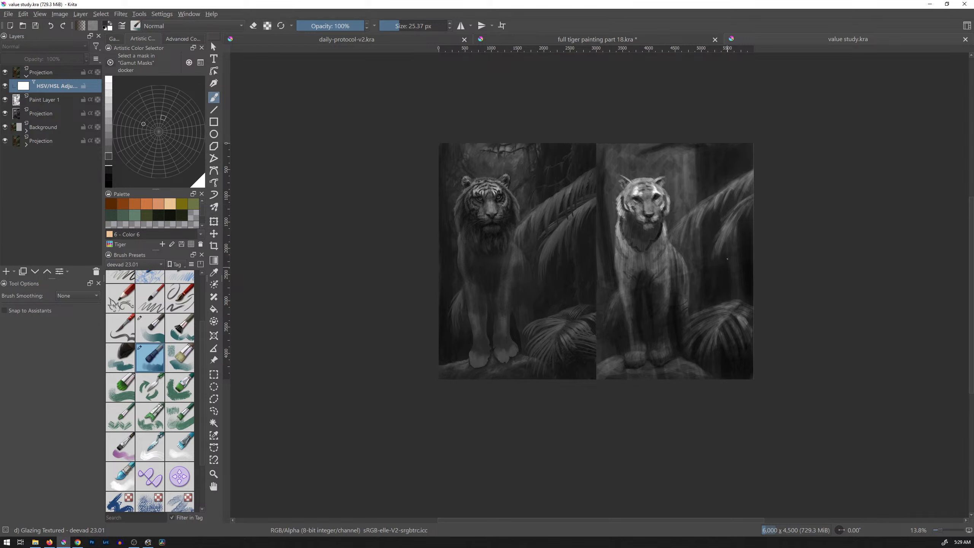
click(629, 39)
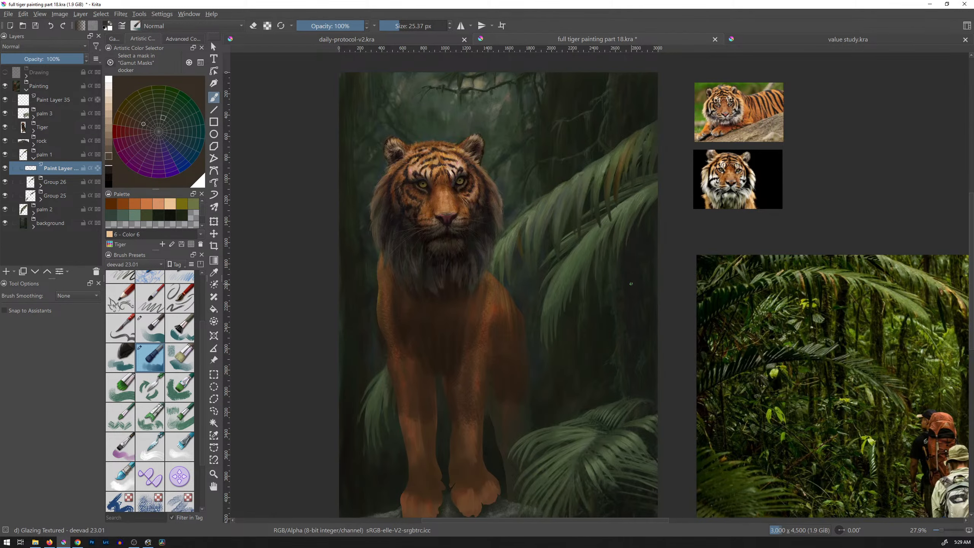
Switch to the saved "Full - Picker Only 2" workspace and centre the painting beside its references.
click(967, 26)
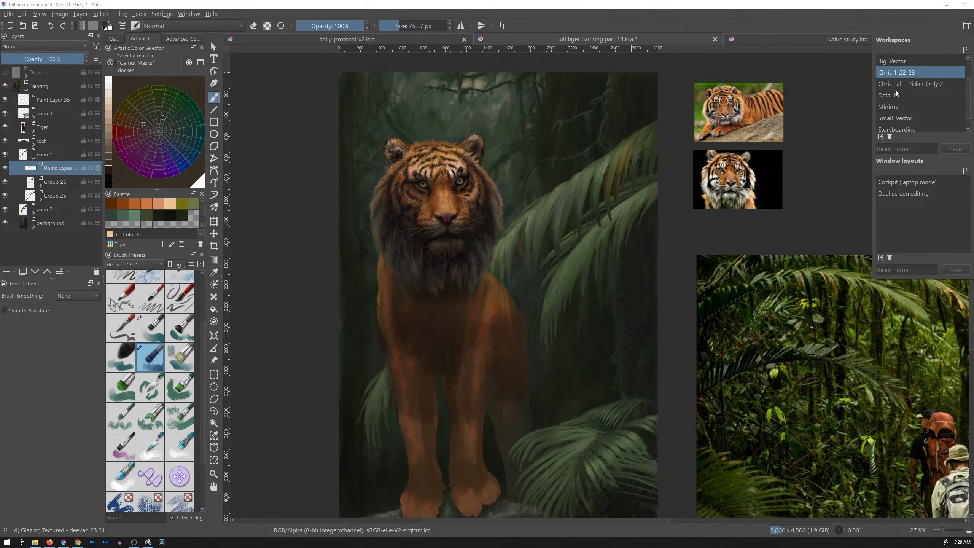
click(914, 84)
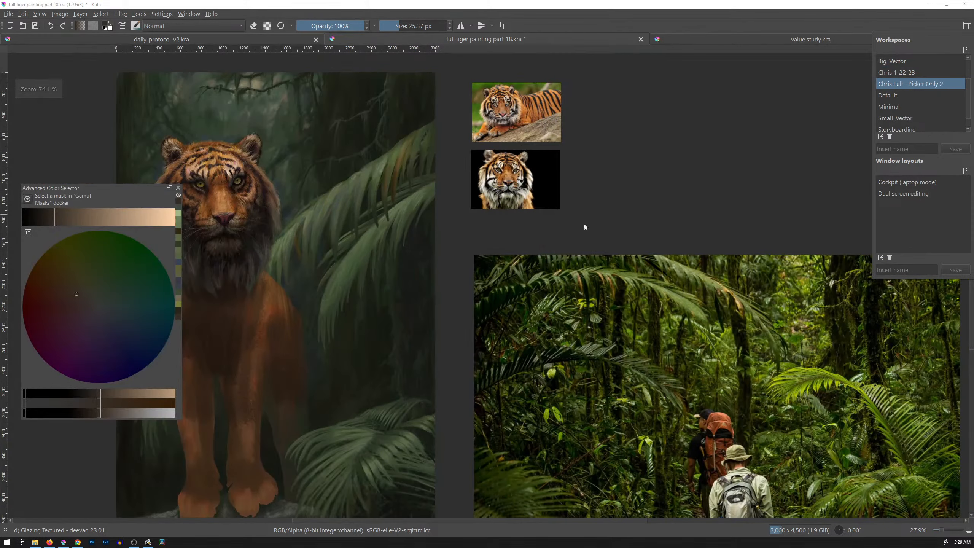
click(473, 238)
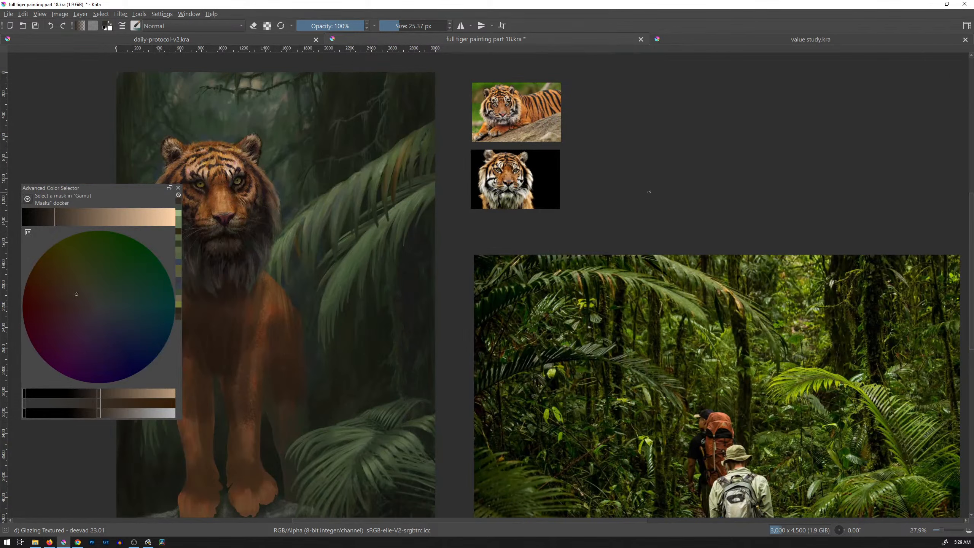
mouse_move(412, 262)
mouse_down()
mouse_move(485, 248)
mouse_move(625, 264)
mouse_move(603, 242)
mouse_up()
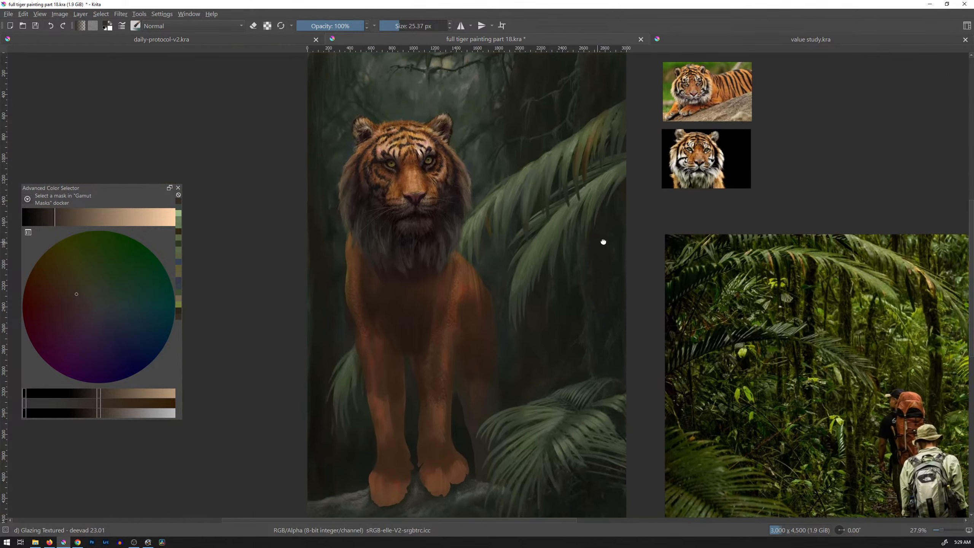
Mix a light muted tan from a green sampled on the upper palm frond and enlarge the brush to 111.19 px.
ctrl+click(499, 201)
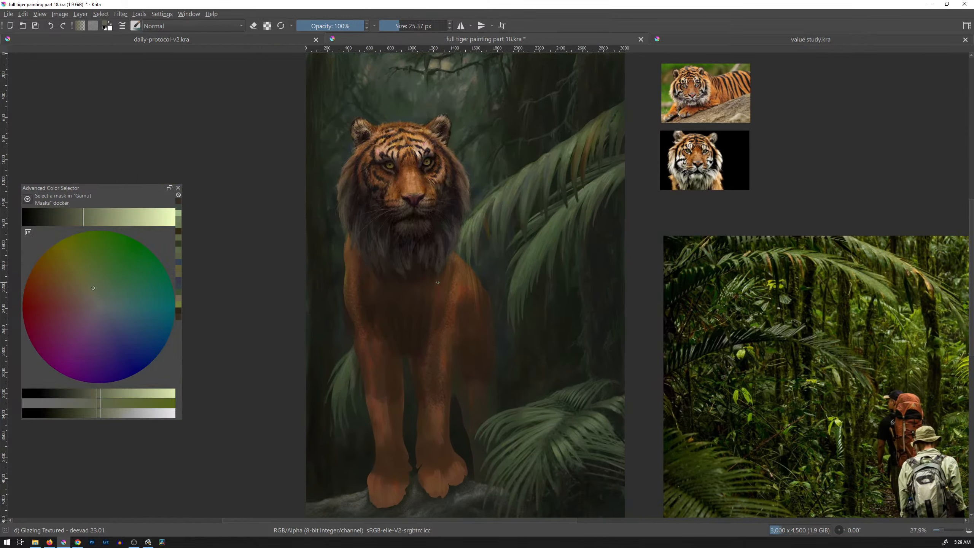
drag(91, 225, 98, 222)
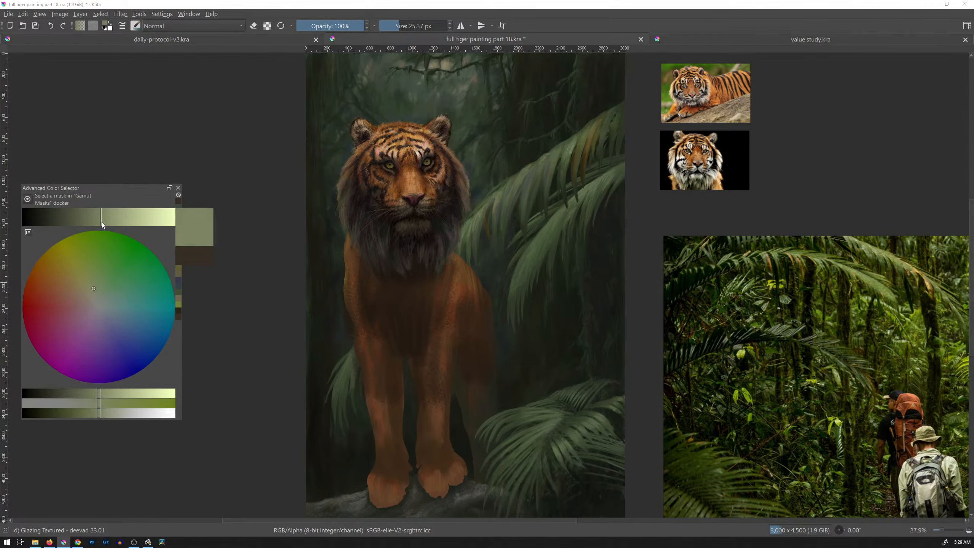
drag(115, 227, 116, 226)
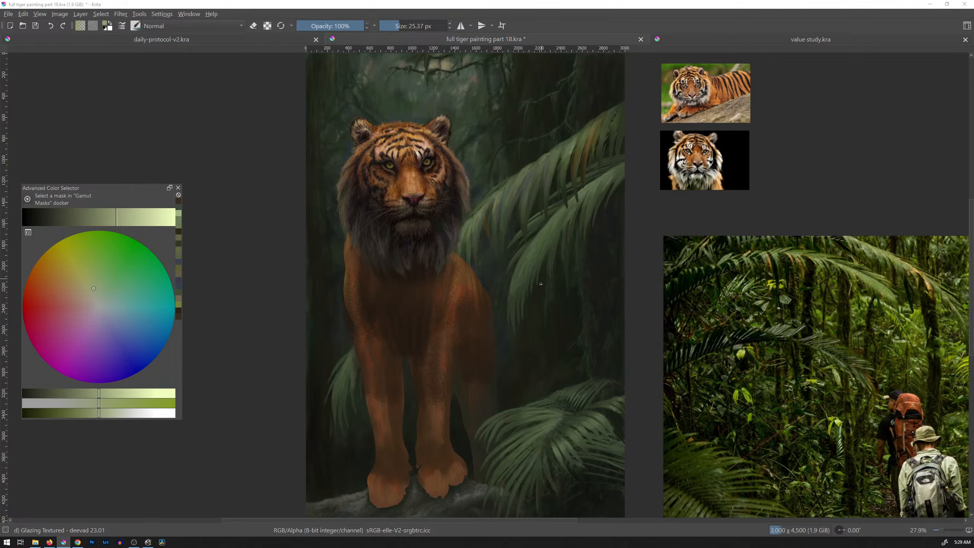
mouse_move(541, 284)
shift+mouse_down()
mouse_move(541, 299)
mouse_move(555, 295)
shift+mouse_up()
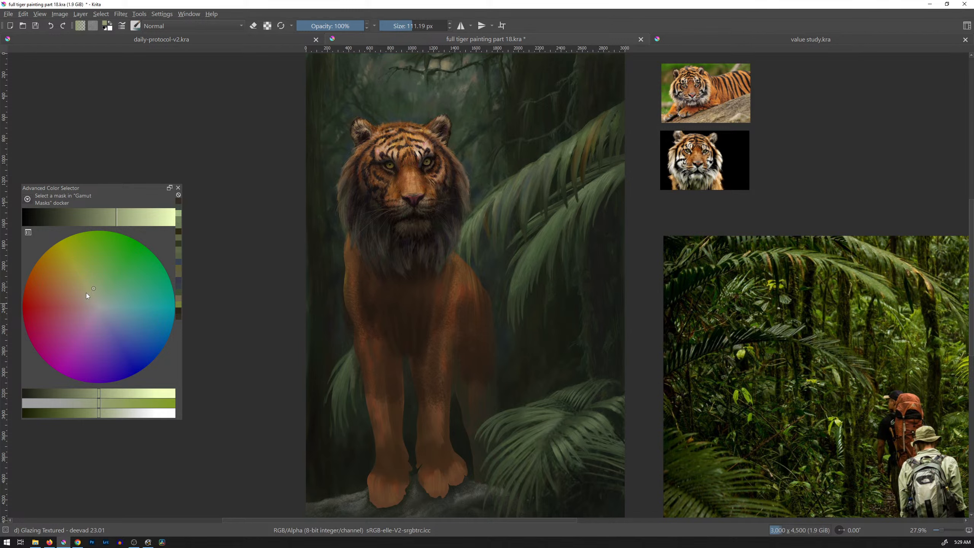
drag(86, 294, 88, 298)
Check the saved custom workspace dated 1-22-23 and go back to the "Full - Picker Only 2" workspace.
click(967, 26)
click(915, 76)
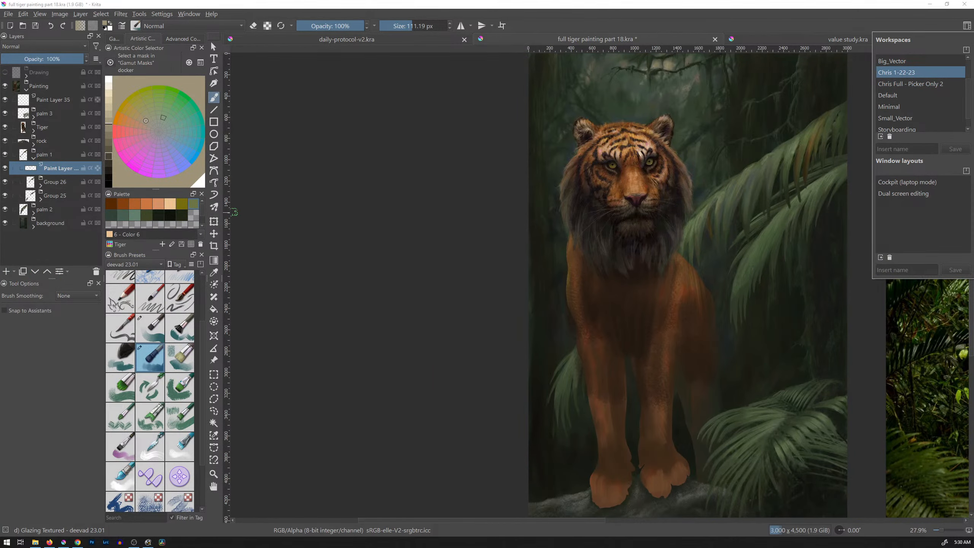
click(912, 84)
click(668, 224)
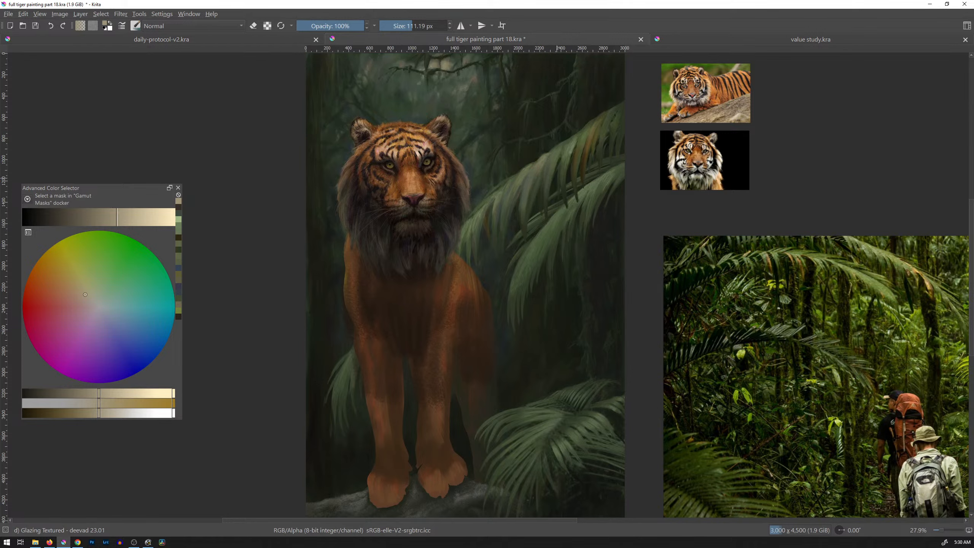
Glaze a warmer tan over the upper frond's leaflets near the tiger's mane with a 61.78 px brush.
key(bracketleft)
key(bracketleft)
key(bracketleft)
key(bracketleft)
key(bracketleft)
key(bracketleft)
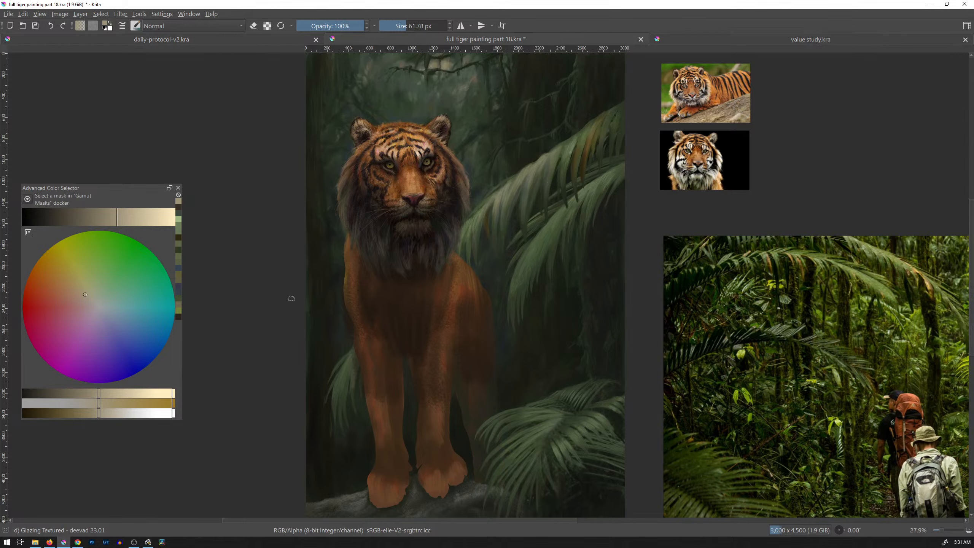
click(82, 292)
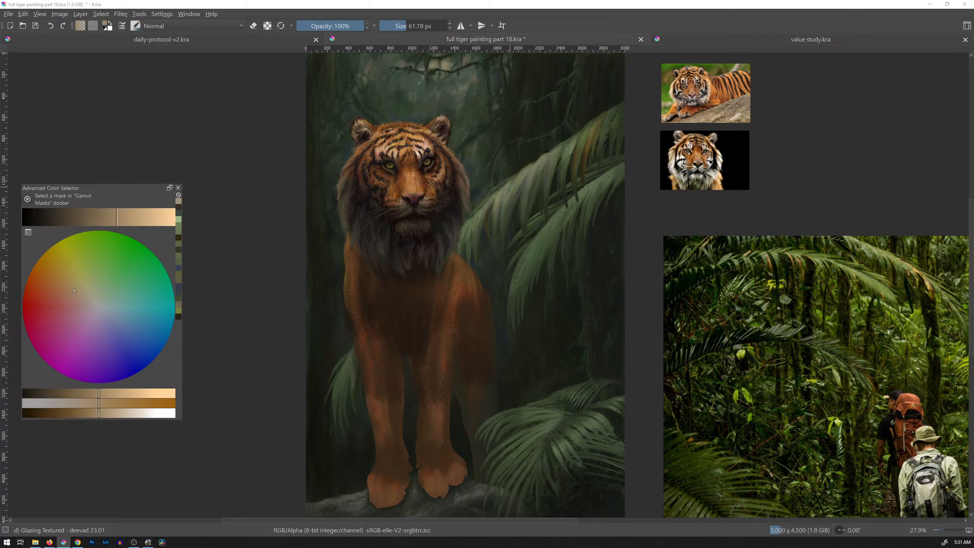
drag(512, 187, 503, 215)
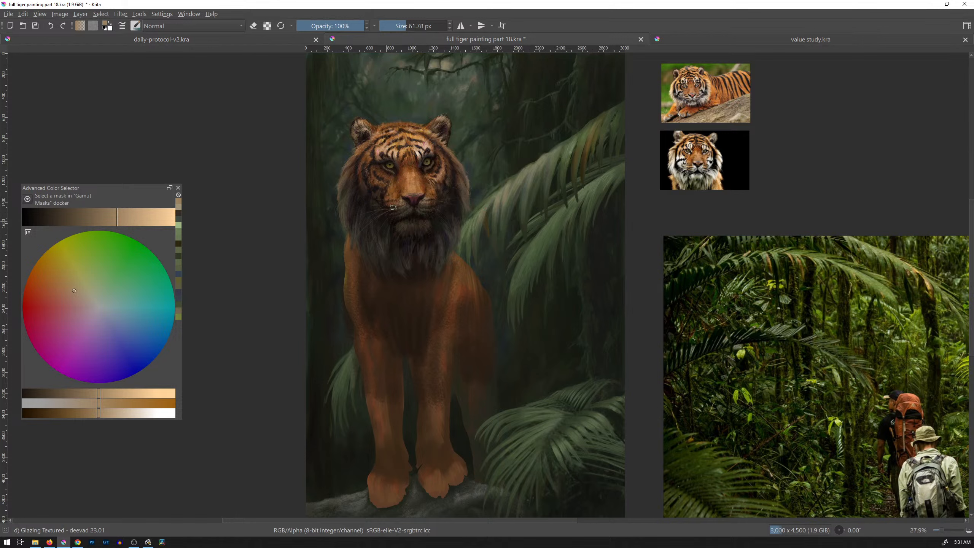
Glaze an orange tan and a brighter pale yellow onto the upper frond's leaflets beside the mane.
click(64, 285)
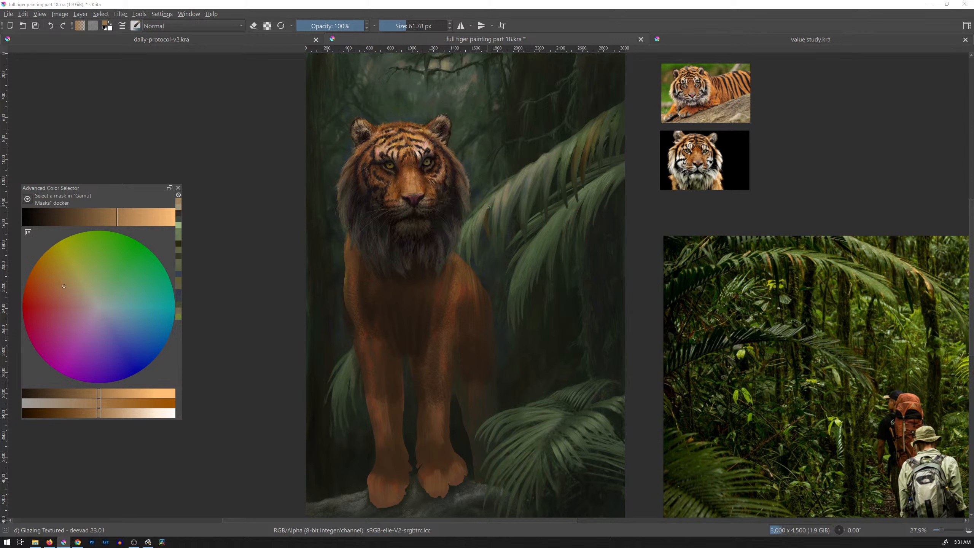
drag(489, 206, 484, 221)
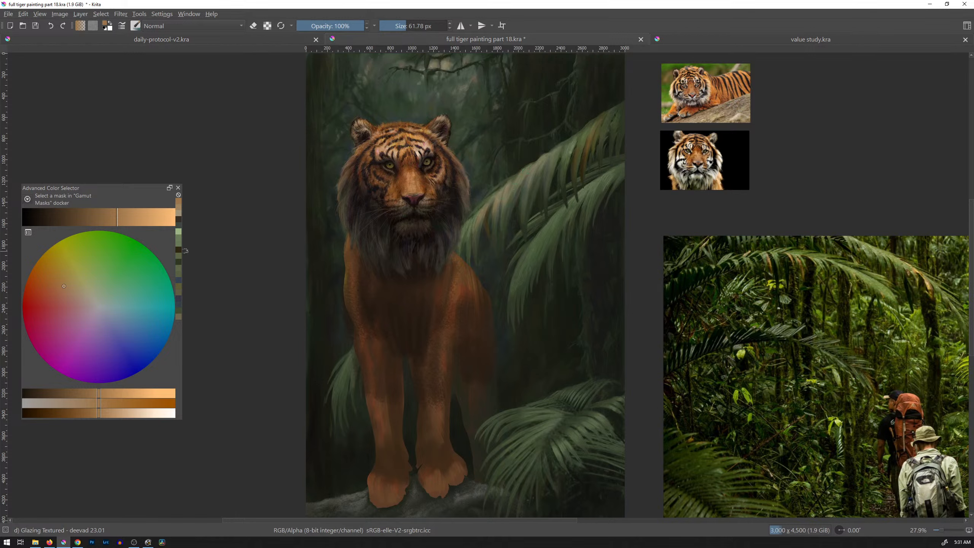
drag(140, 227, 136, 224)
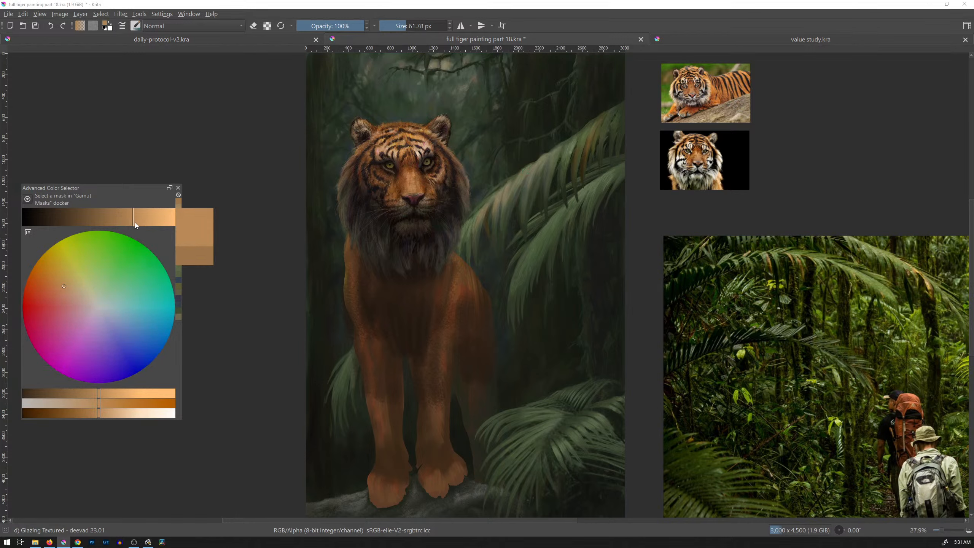
click(85, 294)
drag(481, 214, 487, 226)
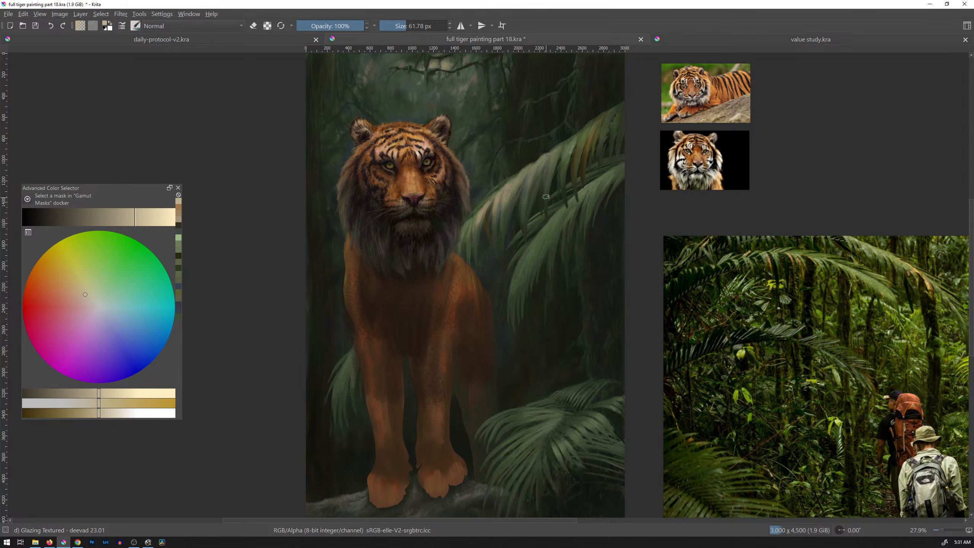
Soften the tan glaze on the upper palm frond's leaflets by erasing with a 37.69 px brush.
key(bracketleft)
key(e)
key(e)
mouse_move(614, 238)
mouse_down()
mouse_move(595, 276)
mouse_move(616, 225)
mouse_up()
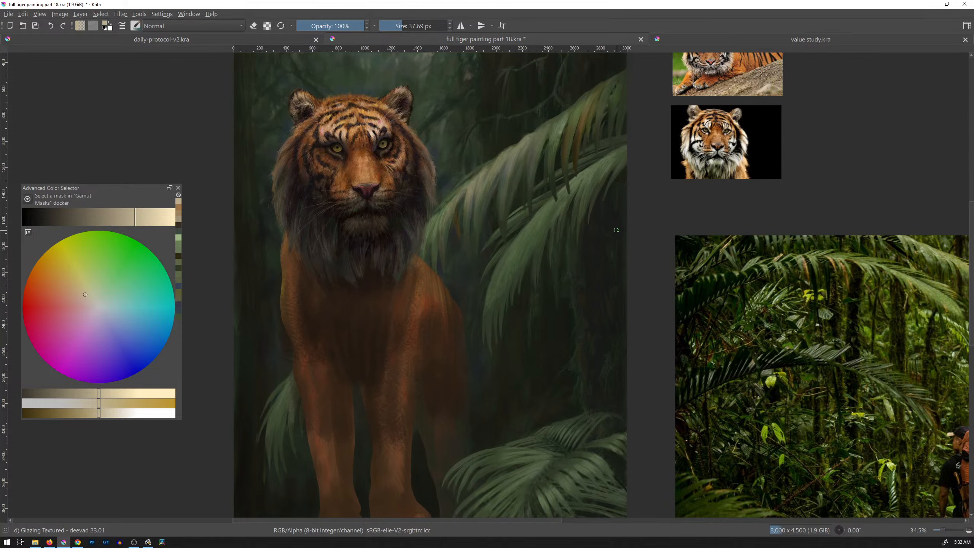
Sample a muted green from the middle of the upper palm frond.
key(ctrl)
key(ctrl)
key(ctrl)
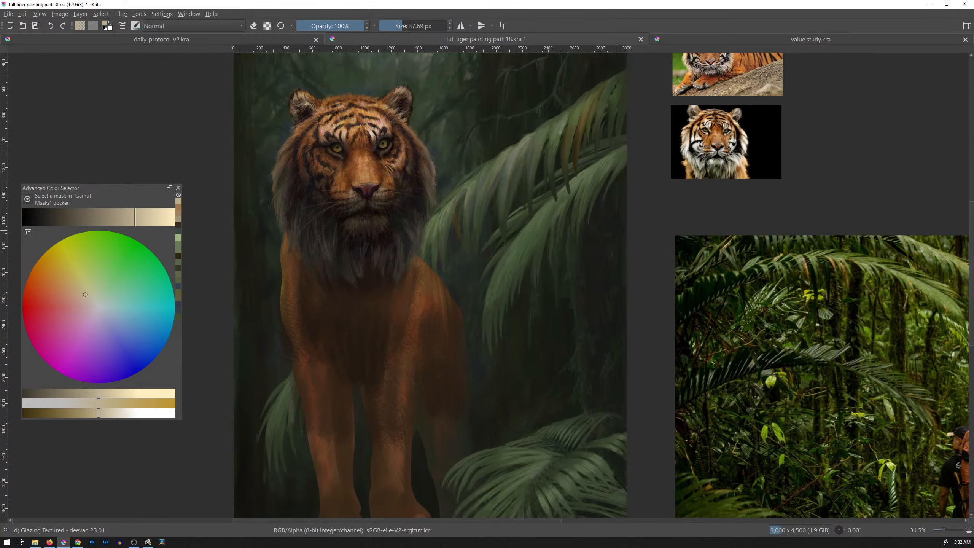
key(ctrl)
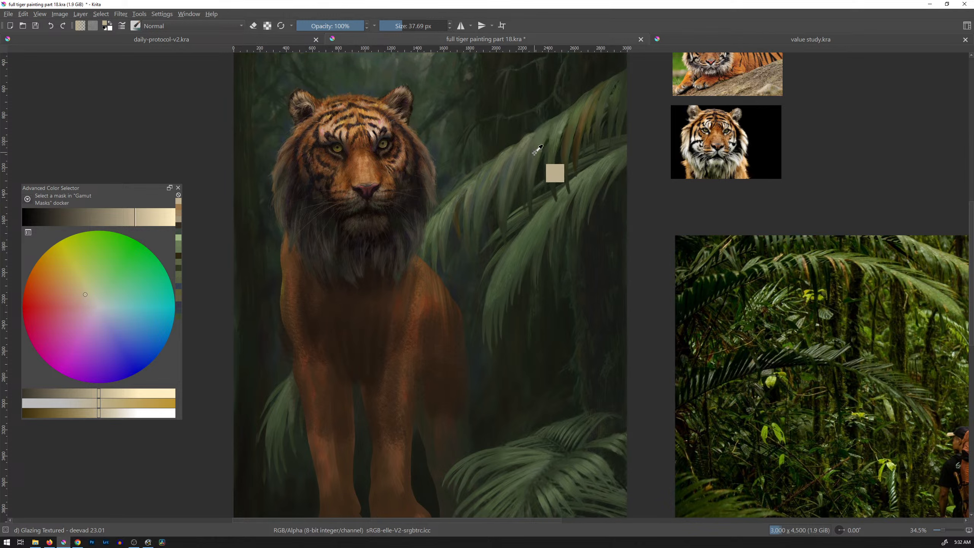
ctrl+click(539, 136)
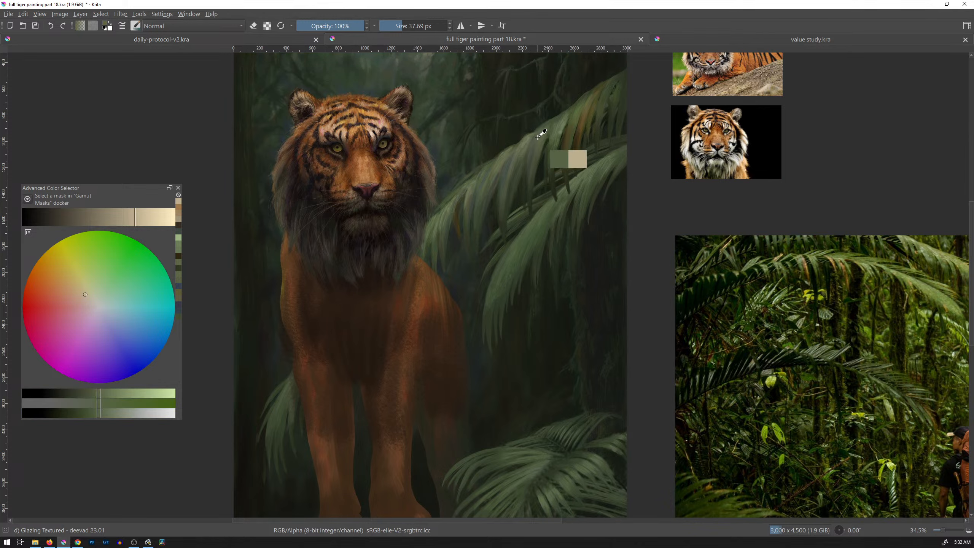
Switch to the saved custom workspace dated 1-22-23 and add a new paint layer above Paint Layer 48 in the palm 1 group.
click(967, 26)
click(910, 72)
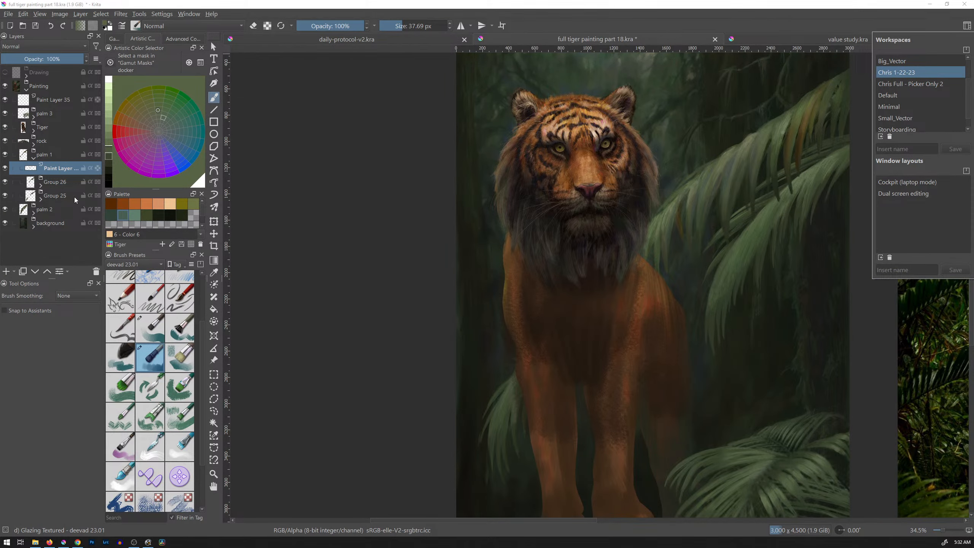
key(Insert)
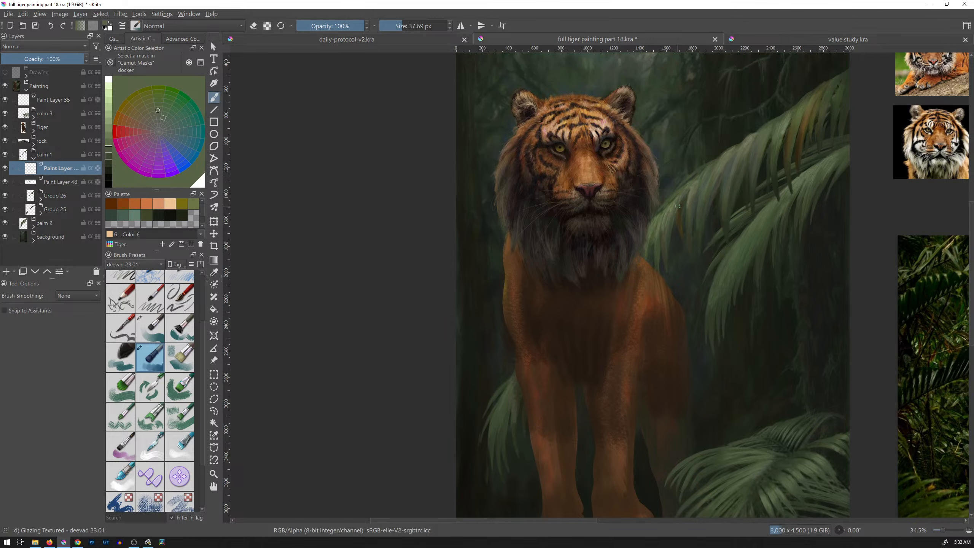
Sample a muted olive green from the upper frond and go back to the "Full - Picker Only 2" workspace.
drag(629, 234, 639, 215)
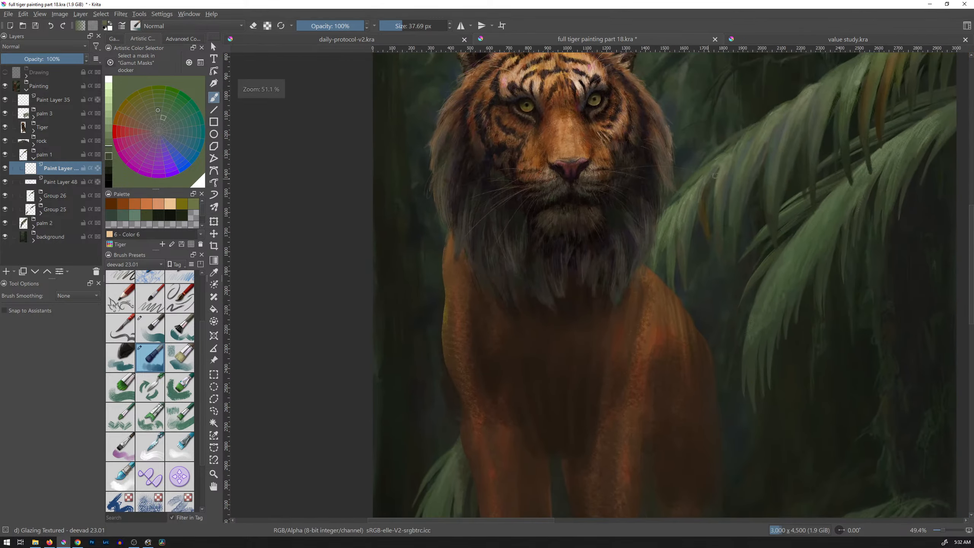
drag(720, 175, 565, 245)
click(183, 39)
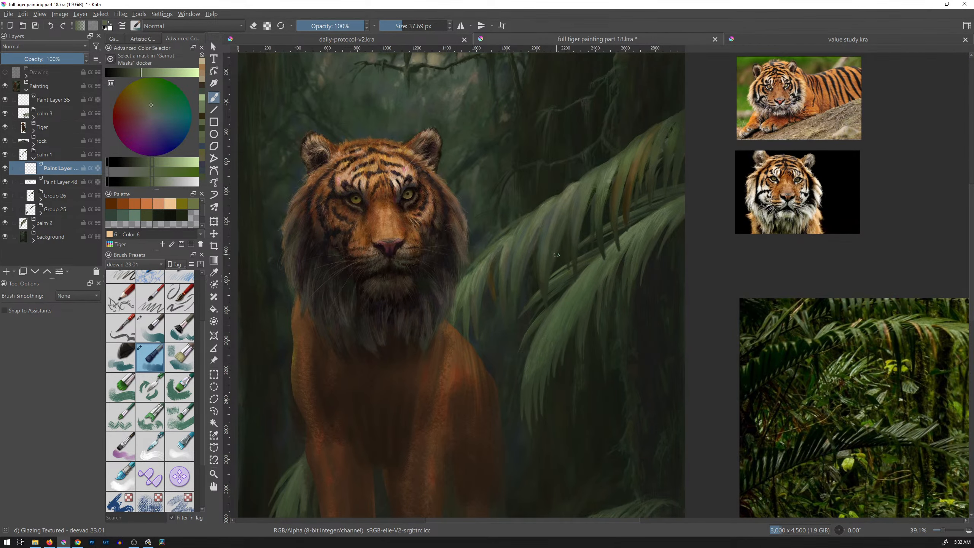
ctrl+click(541, 217)
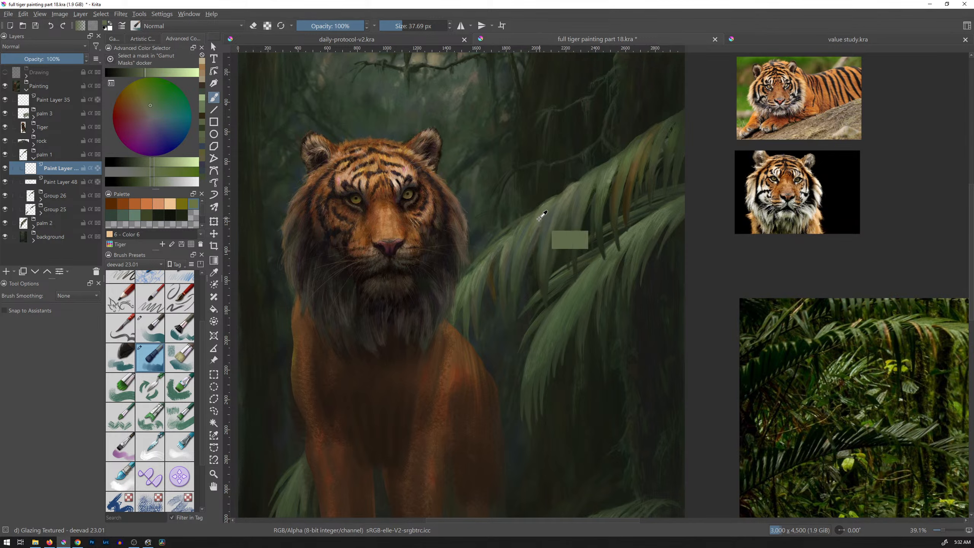
click(967, 26)
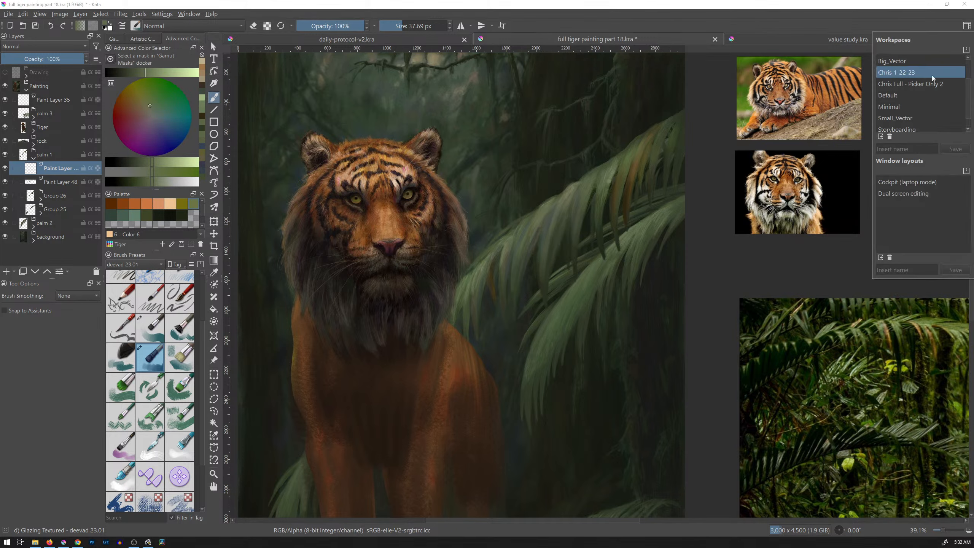
click(928, 83)
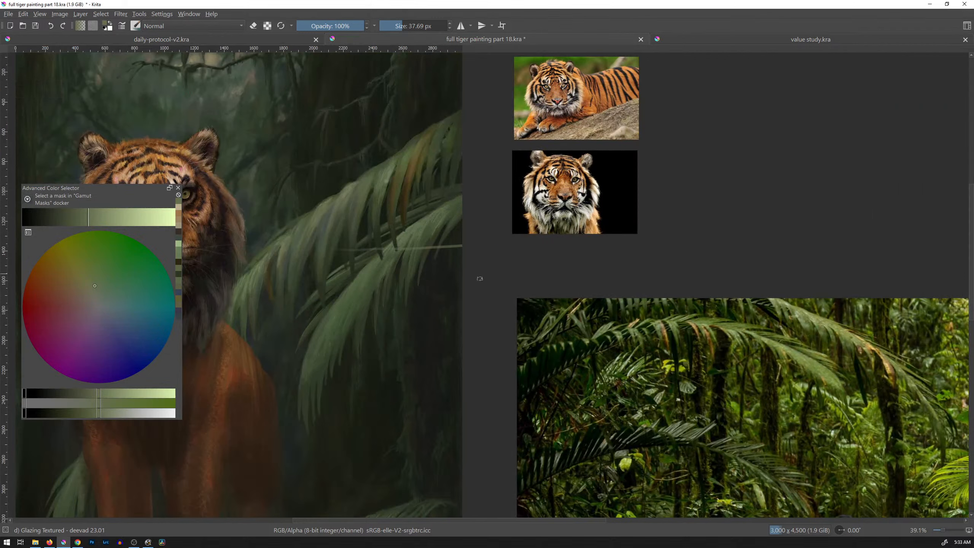
Mix a light muted blue and try glazing it onto the upper frond's middle leaflets with the 37.69 px brush.
drag(392, 247, 574, 242)
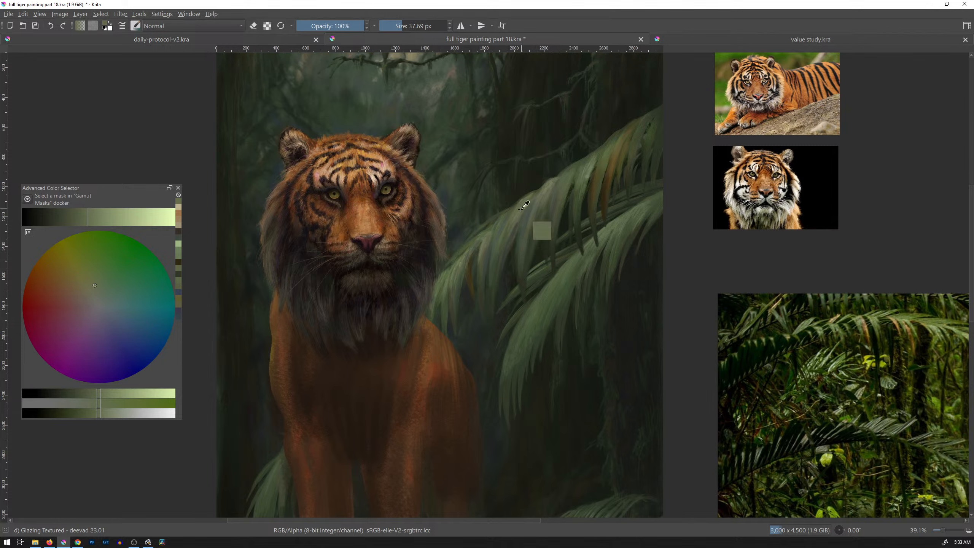
click(123, 220)
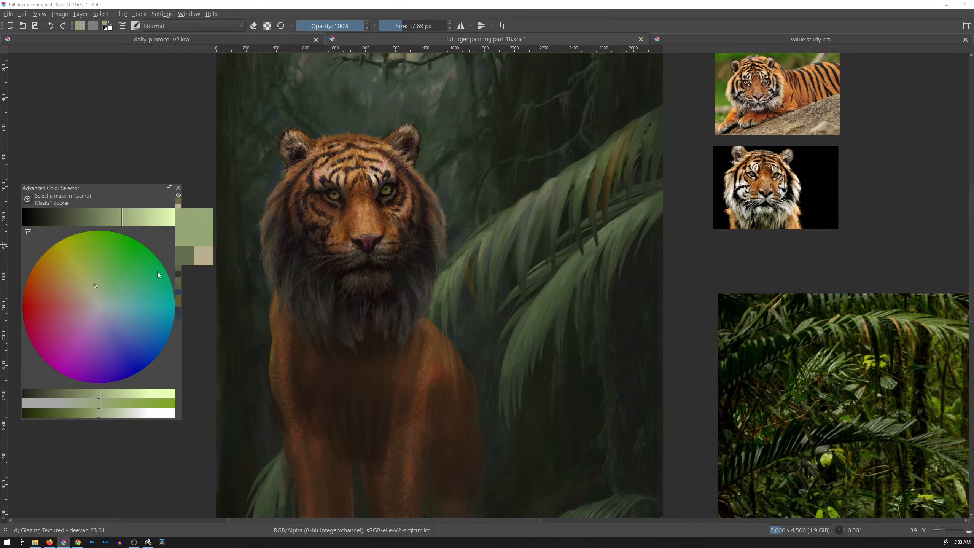
click(116, 315)
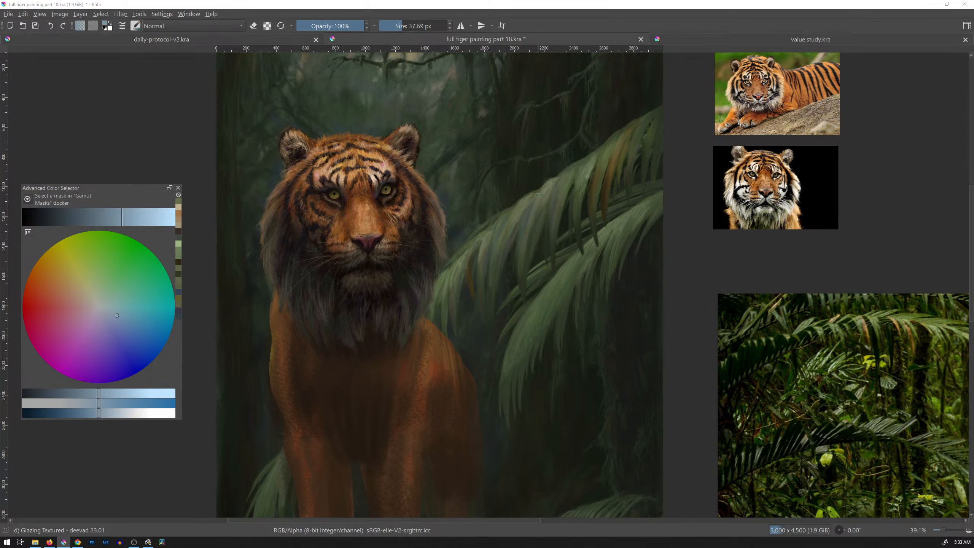
drag(538, 195, 529, 236)
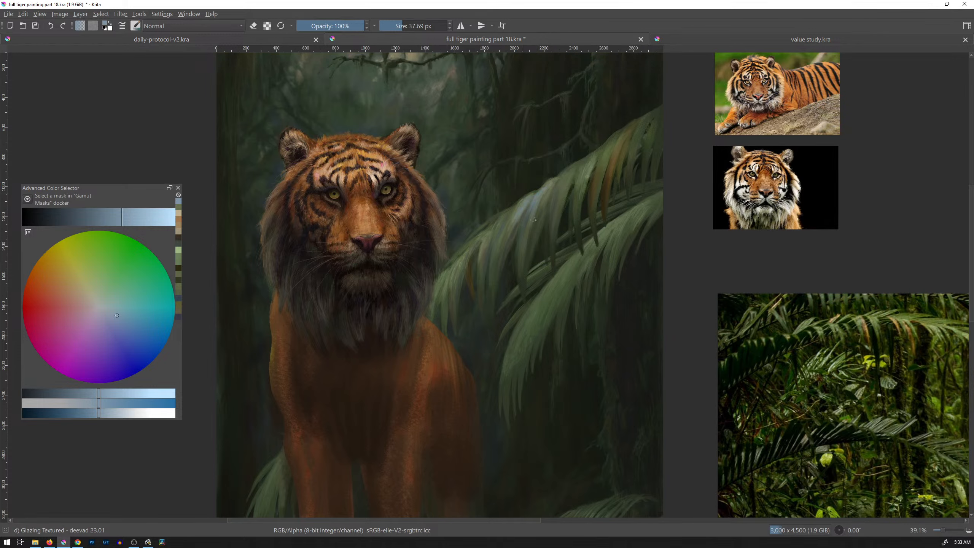
drag(508, 215, 499, 242)
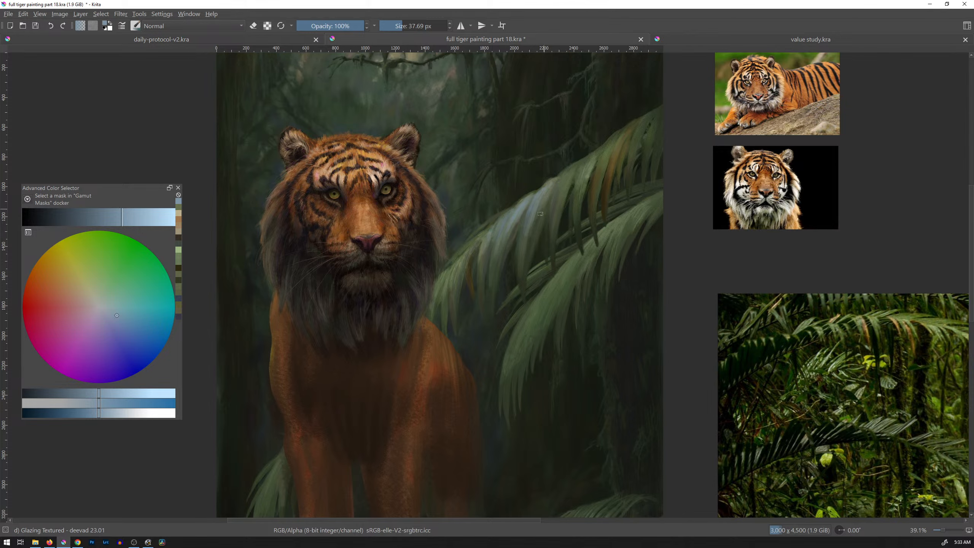
Check the blue highlights against the whole painting and undo them.
drag(625, 225, 595, 277)
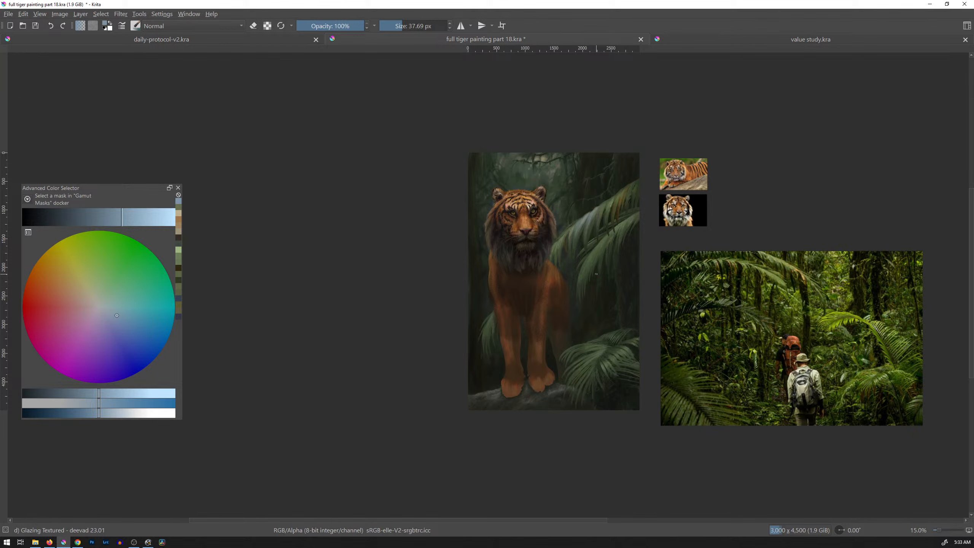
drag(583, 220, 576, 237)
key(ctrl+z)
key(ctrl+z)
Mix a light yellowish green from a green sampled on the upper frond's leaflets.
drag(587, 250, 629, 239)
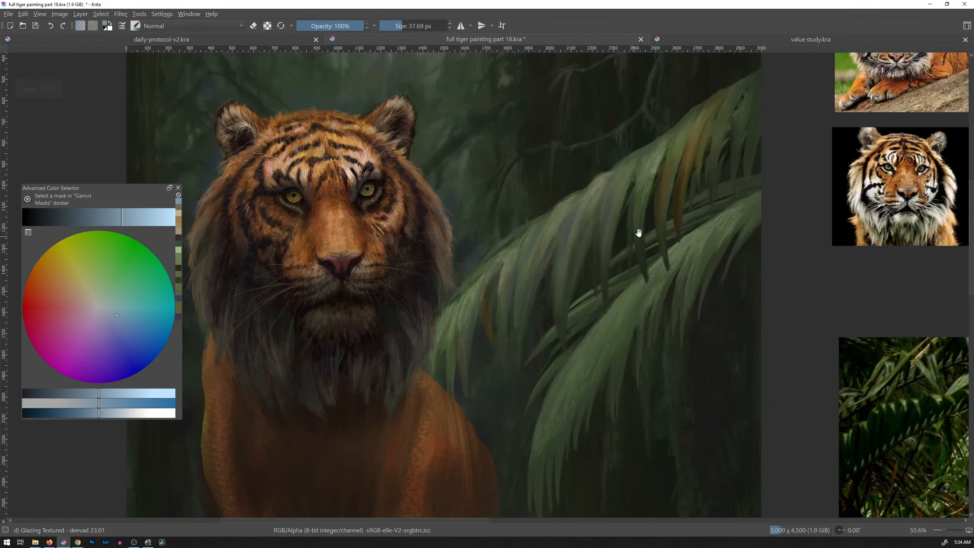
ctrl+click(587, 210)
ctrl+click(581, 209)
ctrl+click(583, 207)
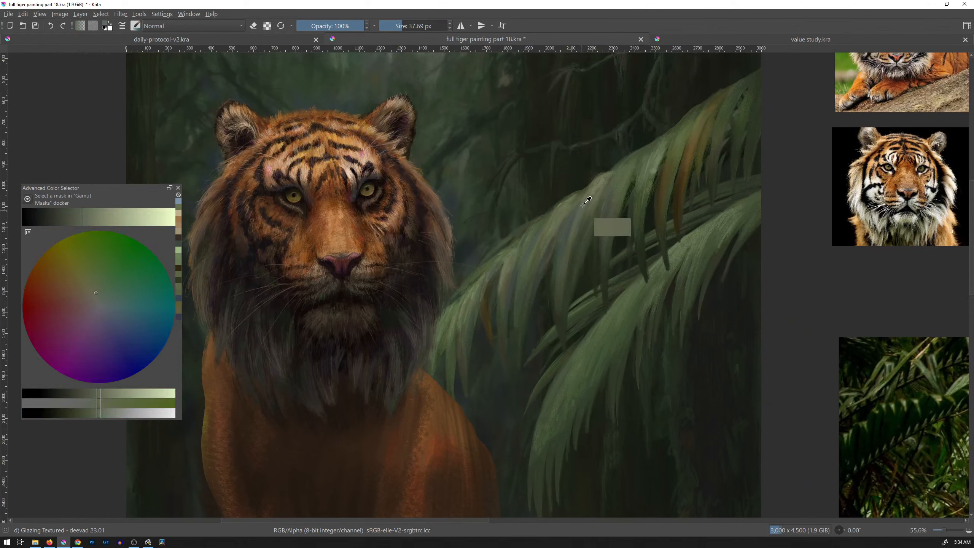
ctrl+click(564, 213)
ctrl+click(565, 211)
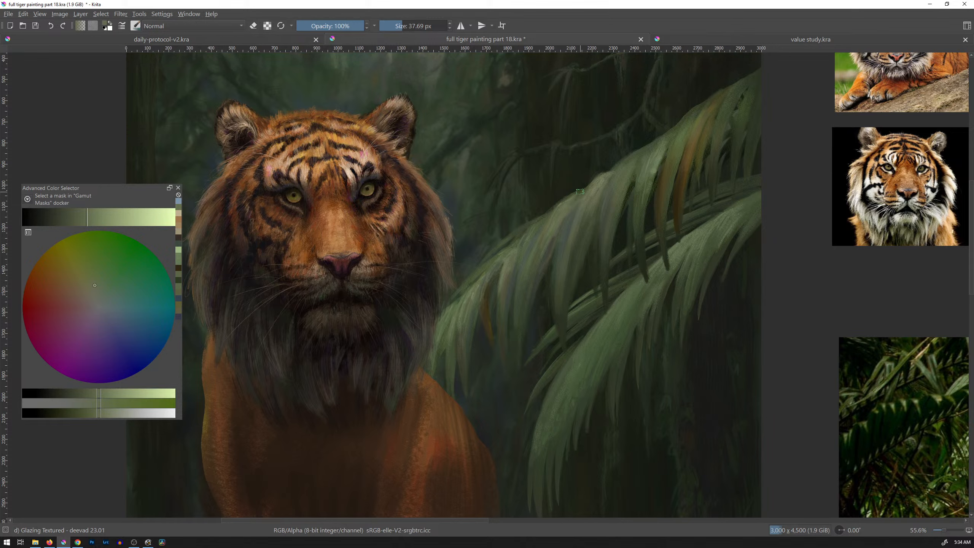
ctrl+click(583, 379)
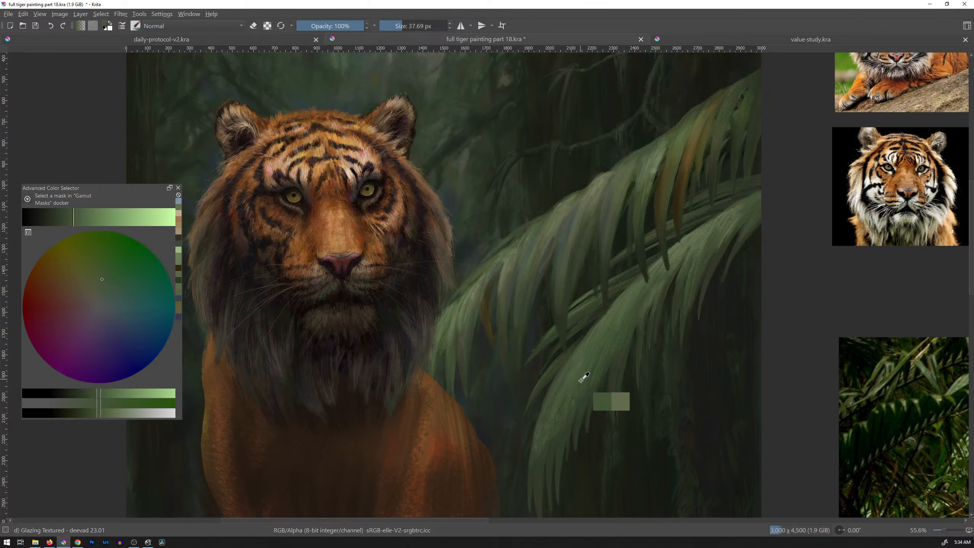
ctrl+click(579, 224)
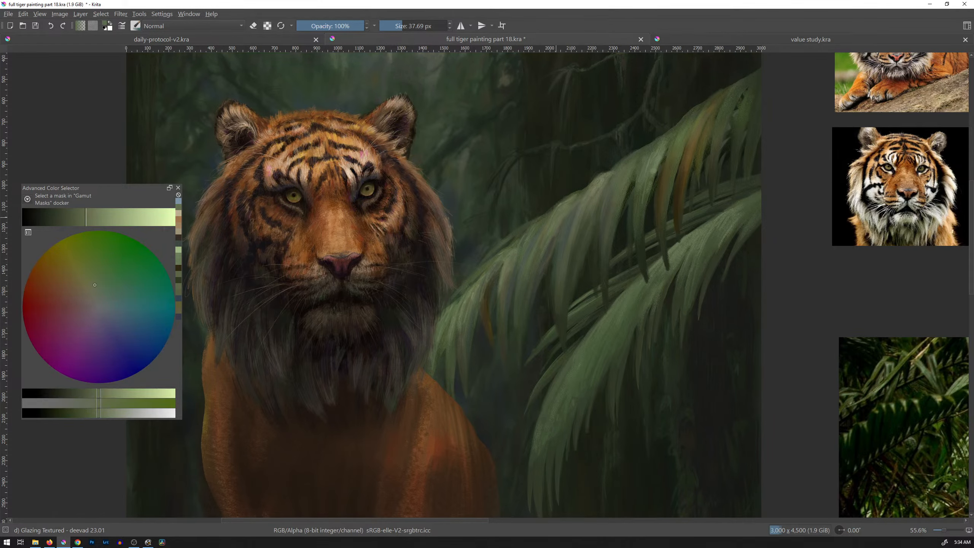
drag(89, 222, 126, 221)
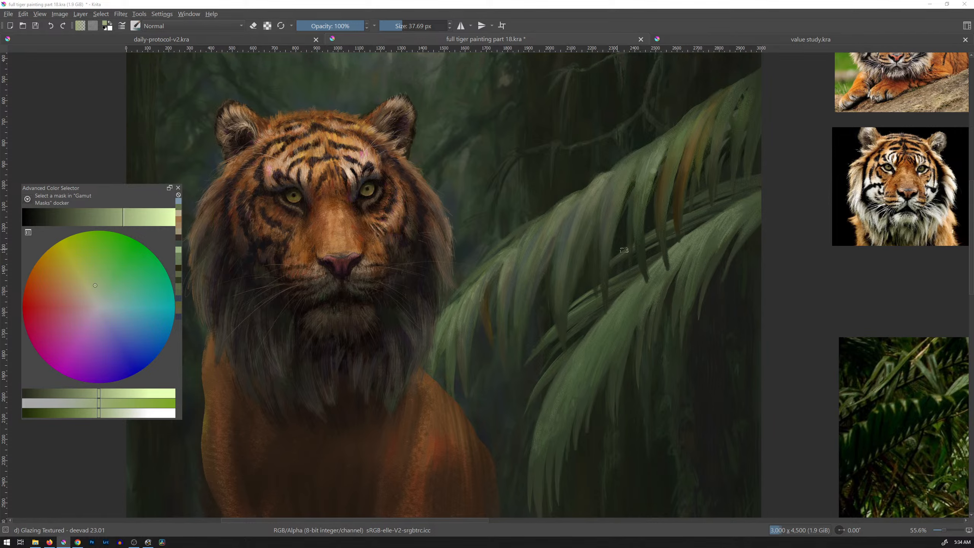
Glaze the light yellowish green onto the upper frond's leaflets, enlarging the brush to 65.89 px.
mouse_move(637, 219)
mouse_down()
mouse_move(625, 230)
mouse_move(619, 201)
mouse_up()
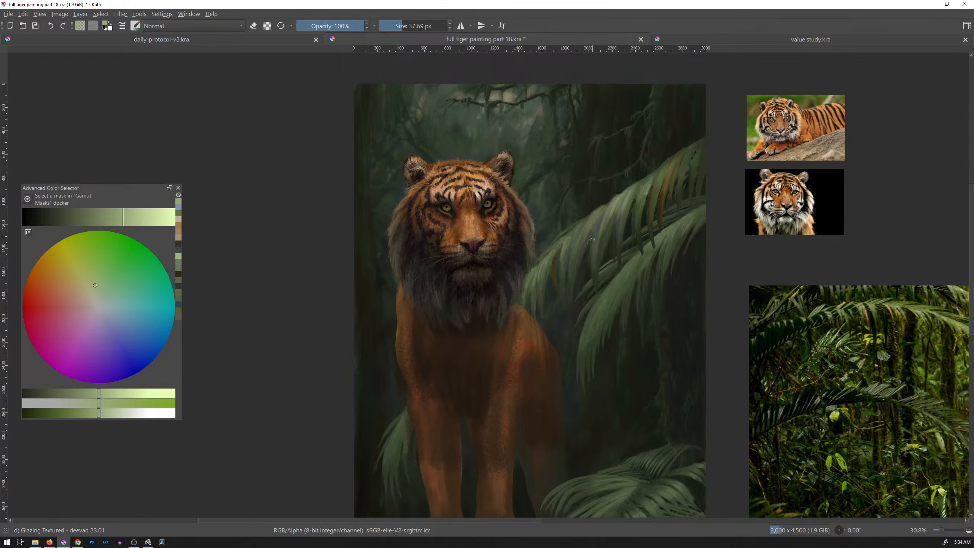
mouse_move(597, 218)
mouse_down()
mouse_move(589, 237)
mouse_move(598, 217)
mouse_up()
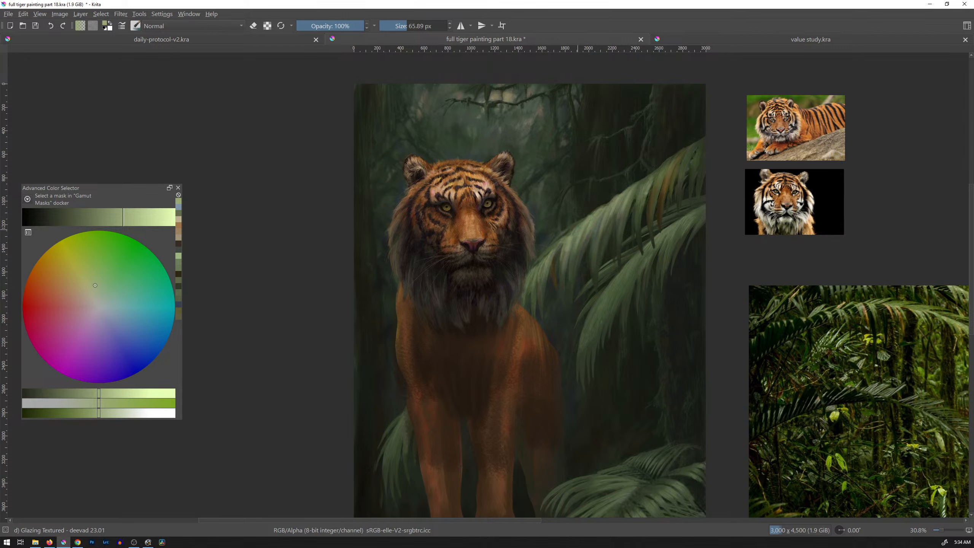
mouse_move(680, 225)
mouse_down()
mouse_move(646, 274)
mouse_move(650, 265)
mouse_move(476, 302)
mouse_up()
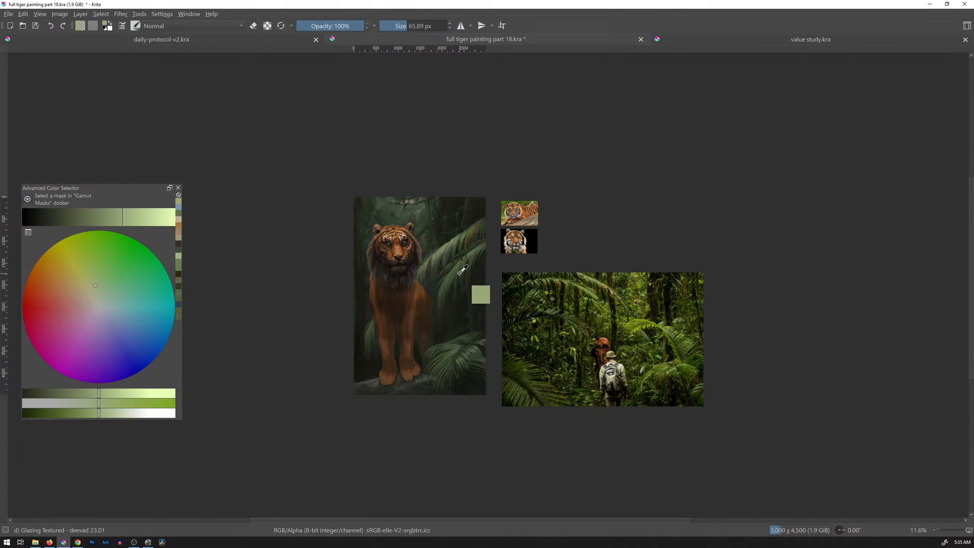
Try an HSV/HSL adjustment with hue -8 and saturation 9 on the new palm highlight layer.
drag(459, 276, 648, 257)
key(ctrl+u)
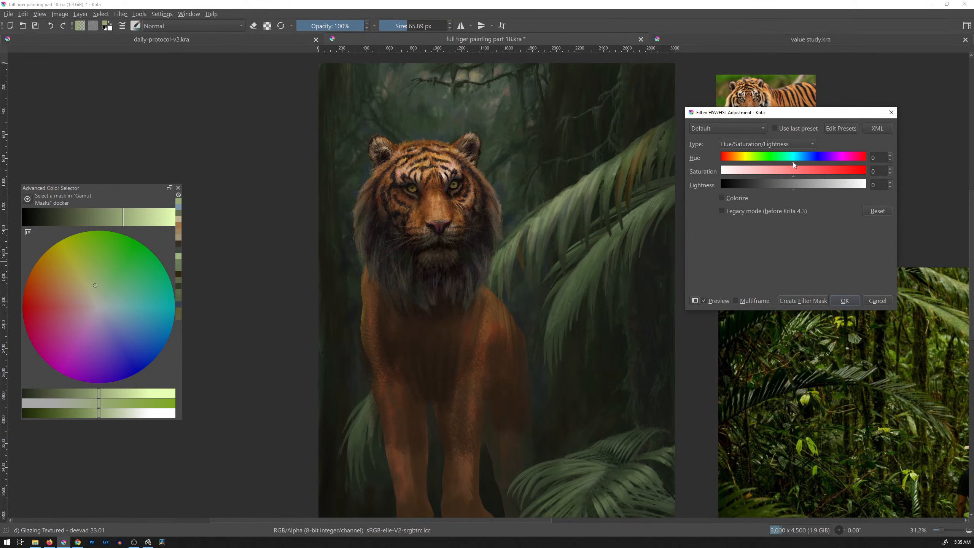
drag(795, 172, 801, 174)
mouse_move(792, 162)
mouse_down()
mouse_move(770, 162)
mouse_move(856, 162)
mouse_move(792, 162)
mouse_up()
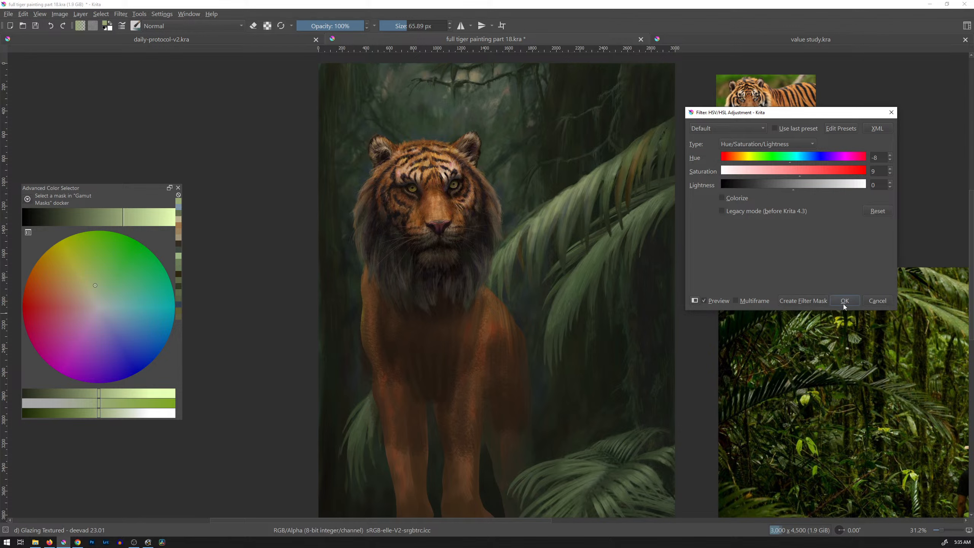
click(874, 302)
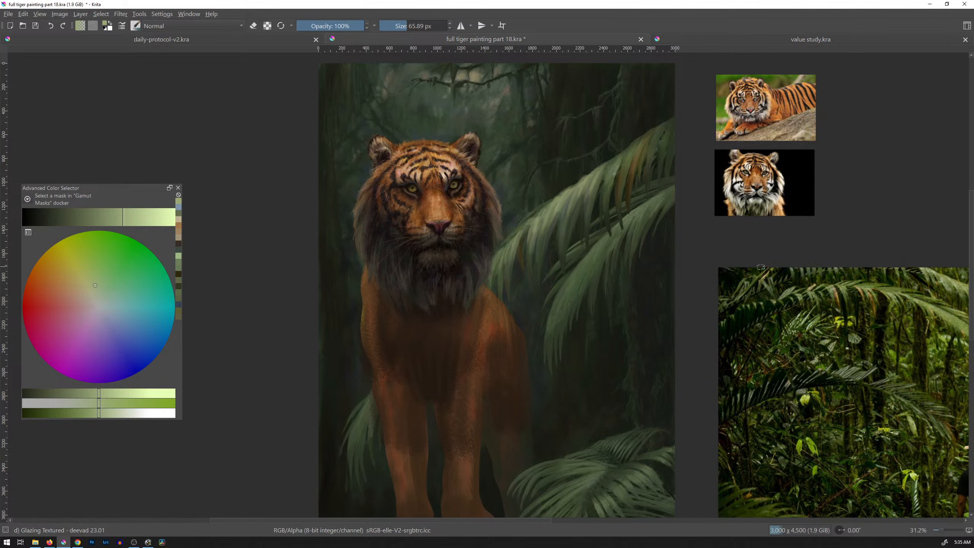
Sample a vivid yellow-green from the sunlit fern in the jungle reference photo and glaze it onto the upper frond's leaflets beside the mane.
scroll(688, 269, down, 5)
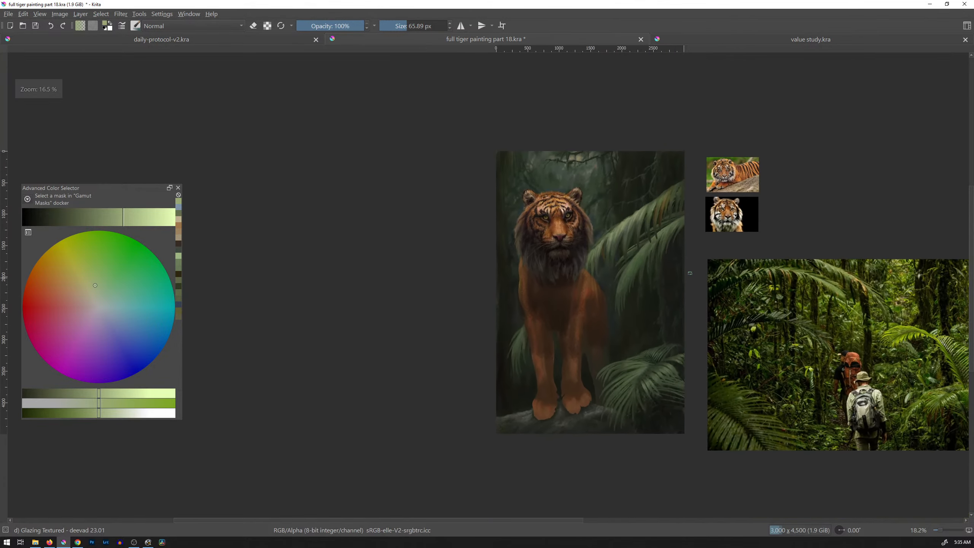
drag(632, 291, 586, 292)
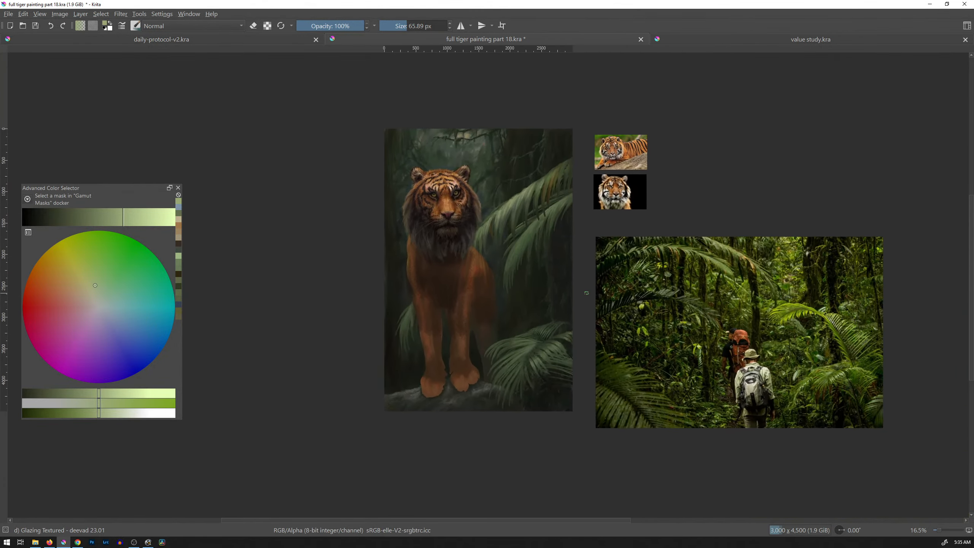
ctrl+click(804, 311)
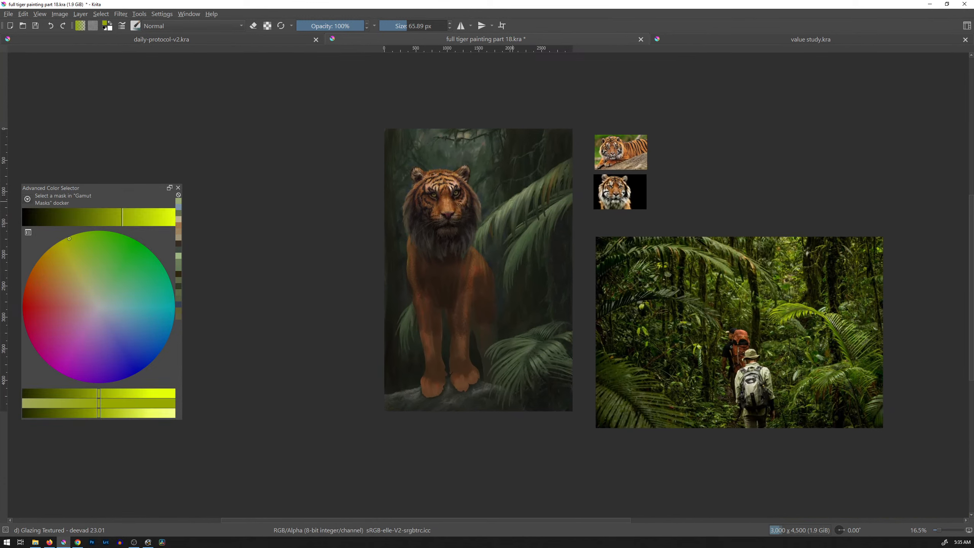
drag(513, 202, 516, 206)
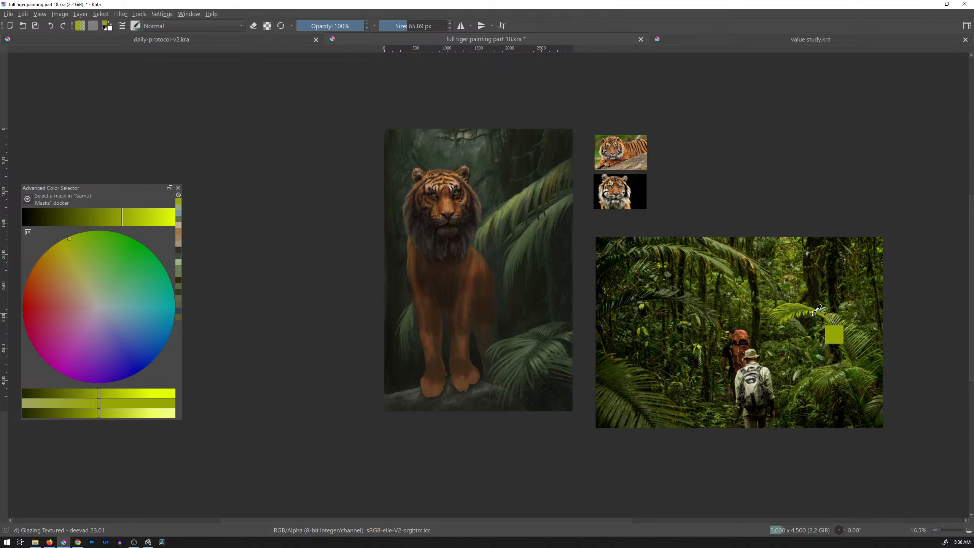
Sample the ochre from the upper frond's brown leaflet, lighten it and glaze it onto the middle leaflets with a 32.69 px brush.
drag(536, 282, 618, 299)
scroll(617, 299, up, 3)
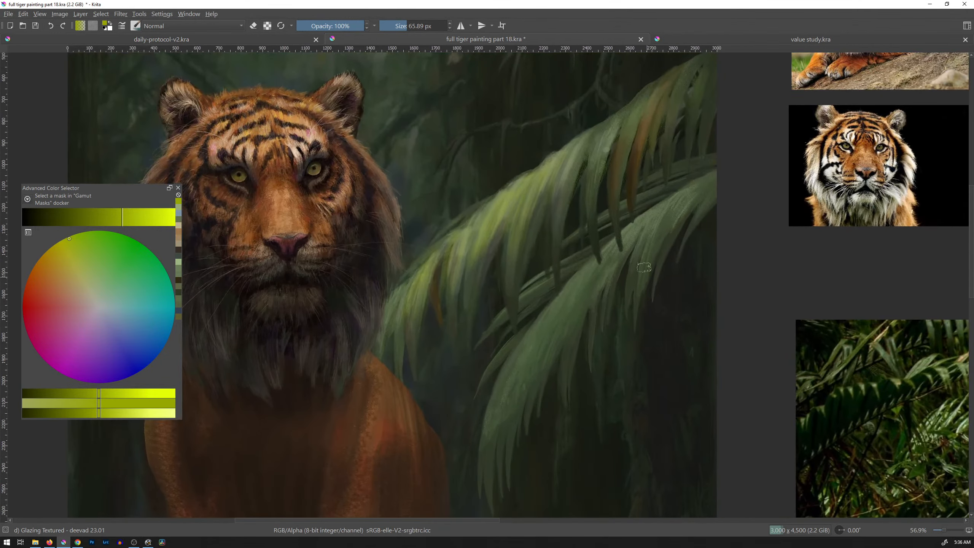
ctrl+click(648, 132)
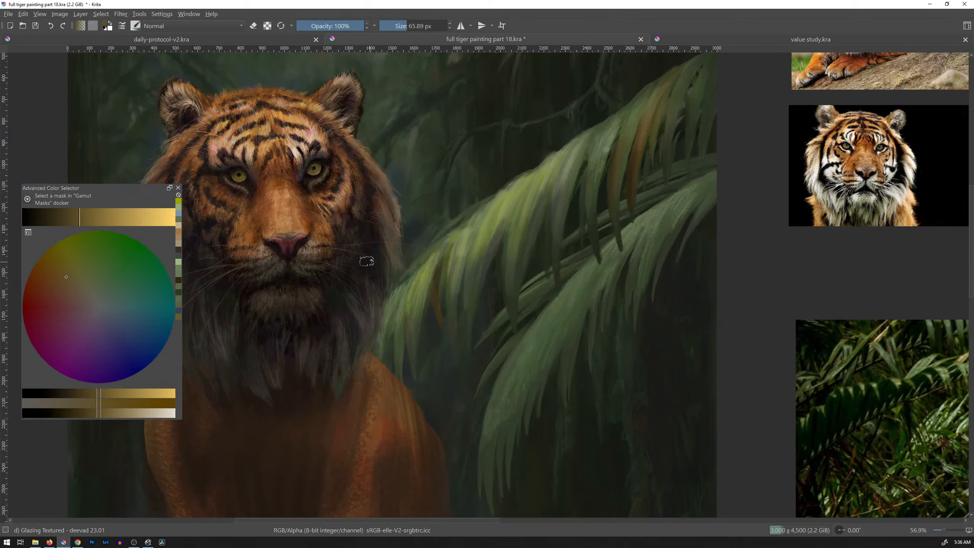
drag(84, 221, 113, 221)
drag(524, 240, 497, 230)
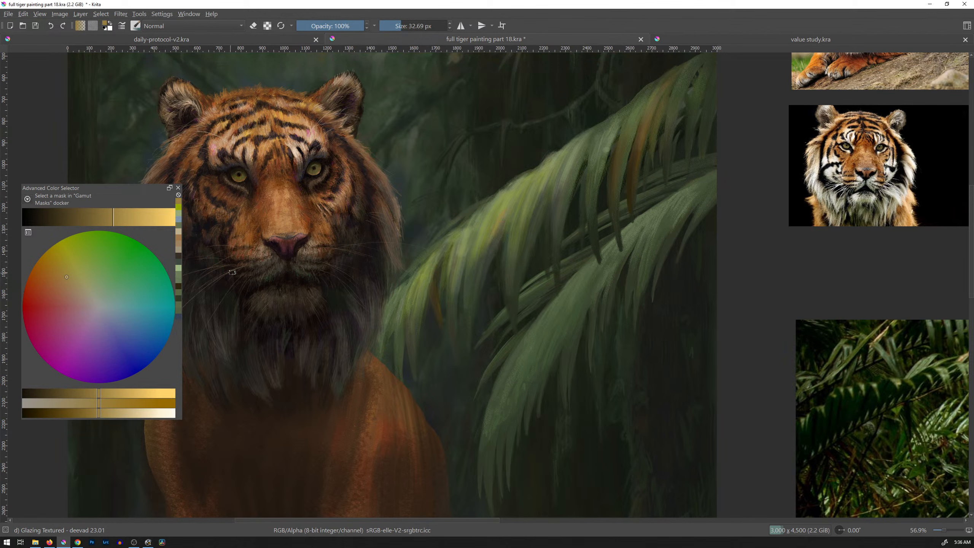
Vary the upper frond's leaflets near the mane with small glazes of salmon orange, light blue and dusty pink.
click(61, 292)
drag(502, 228, 506, 225)
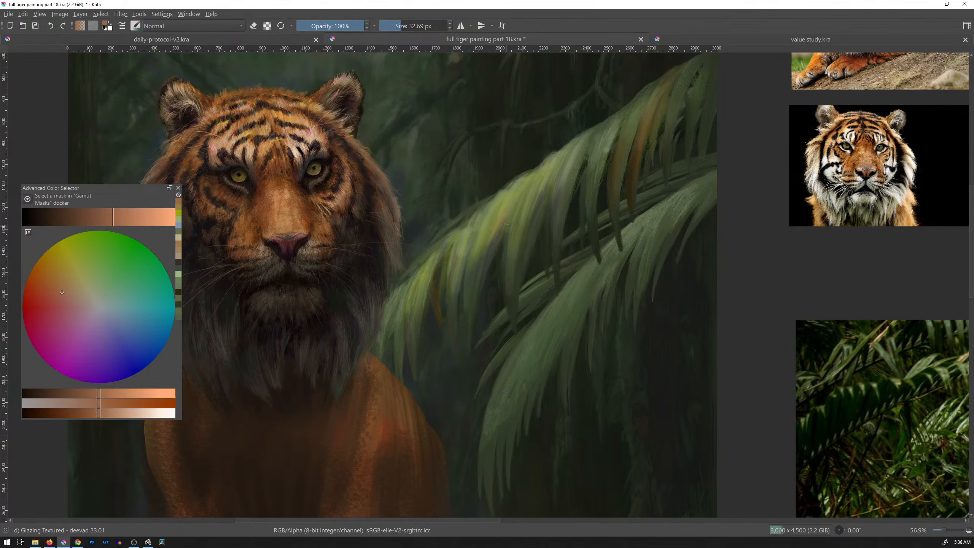
click(129, 321)
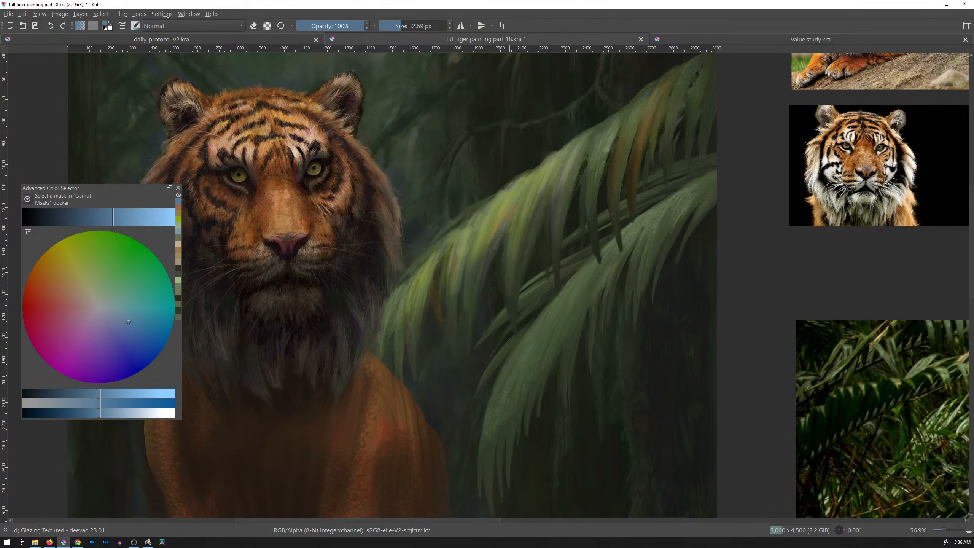
drag(488, 244, 481, 269)
click(73, 306)
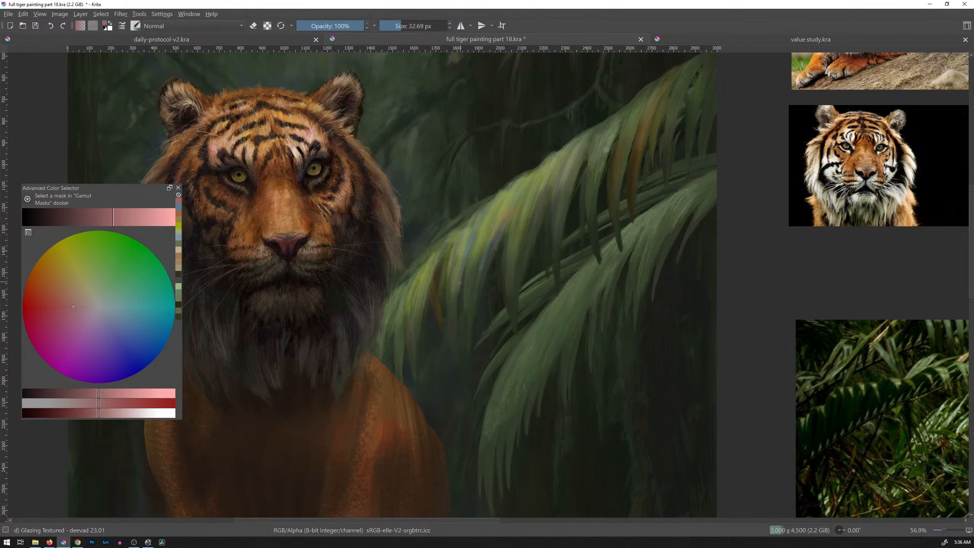
Sample greens from the upper frond and glaze a light yellowish green along its top edge.
ctrl+click(476, 264)
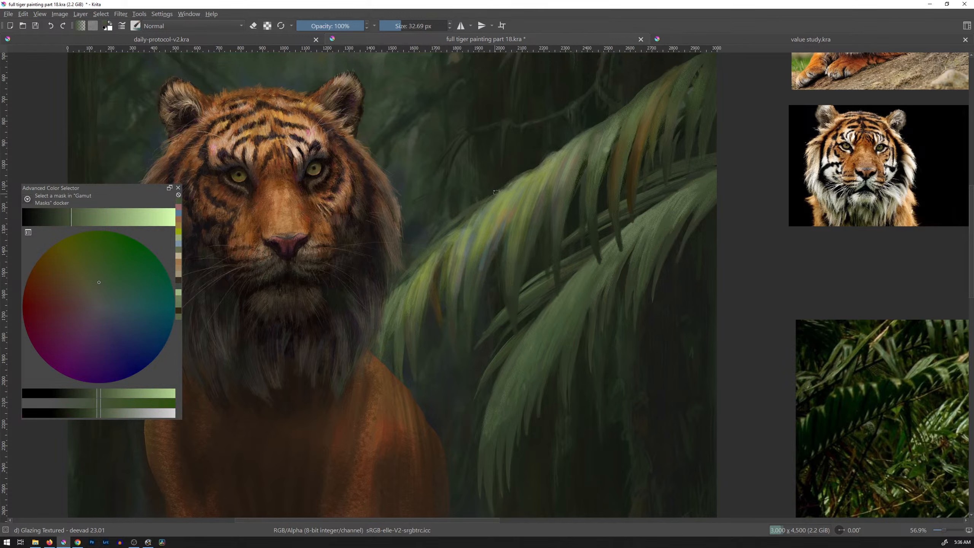
ctrl+click(486, 255)
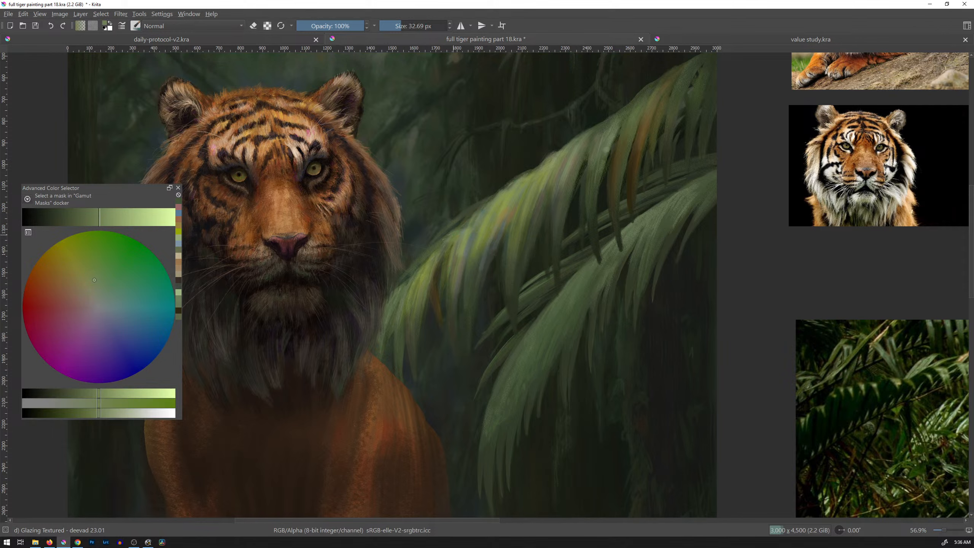
drag(444, 240, 432, 249)
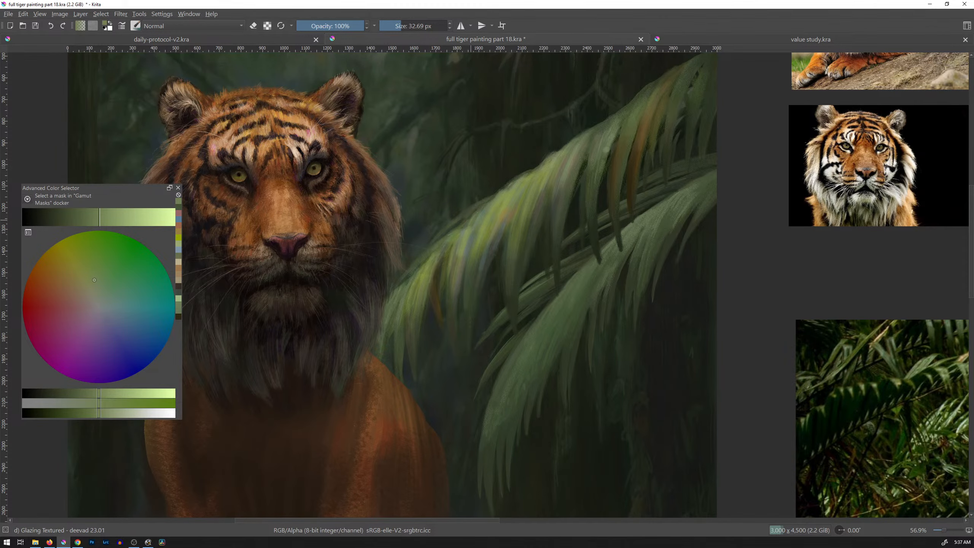
drag(471, 211, 454, 225)
mouse_move(509, 181)
mouse_down()
mouse_move(465, 214)
mouse_move(522, 173)
mouse_move(475, 207)
mouse_move(506, 182)
mouse_up()
drag(501, 192, 484, 205)
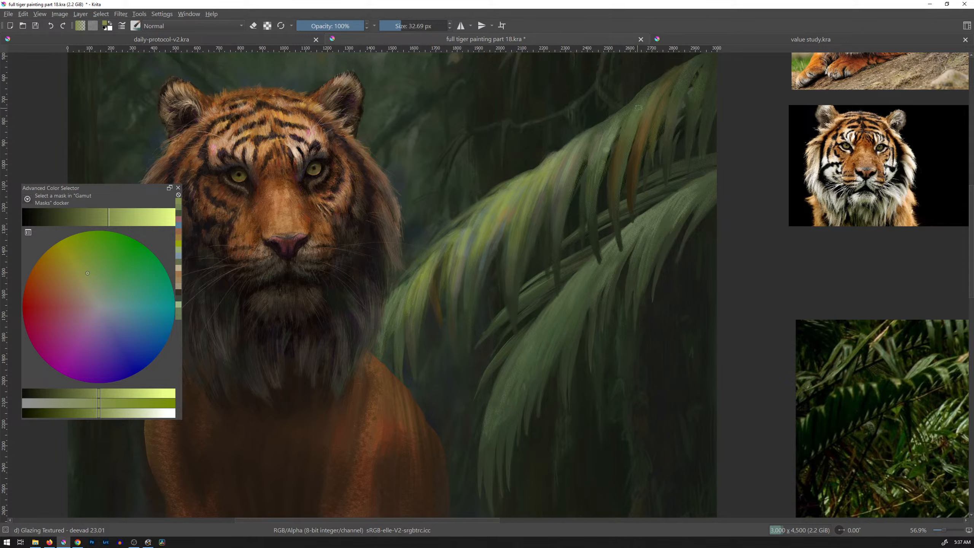
Sample greens and ochre-browns from the upper frond's outer leaflets and glaze them into its middle leaflets.
ctrl+click(619, 116)
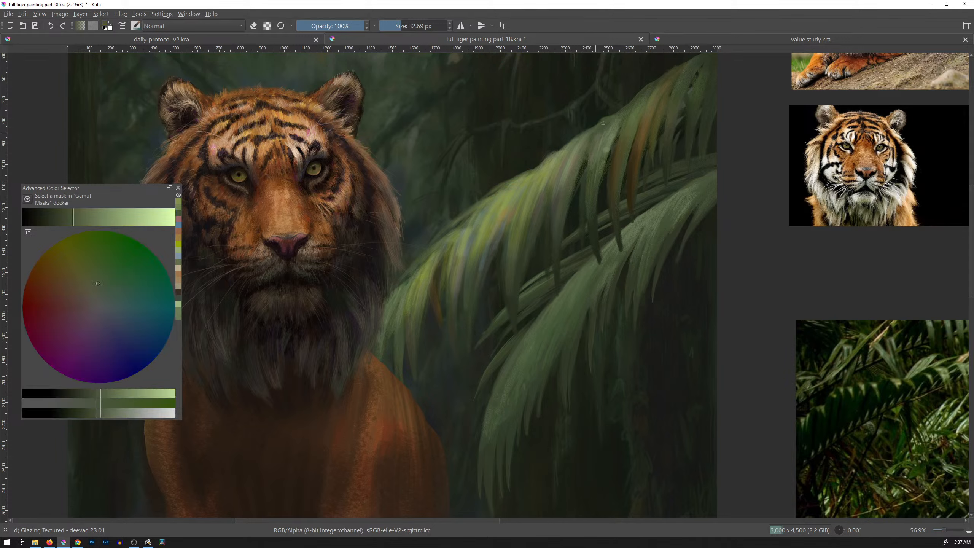
ctrl+click(603, 134)
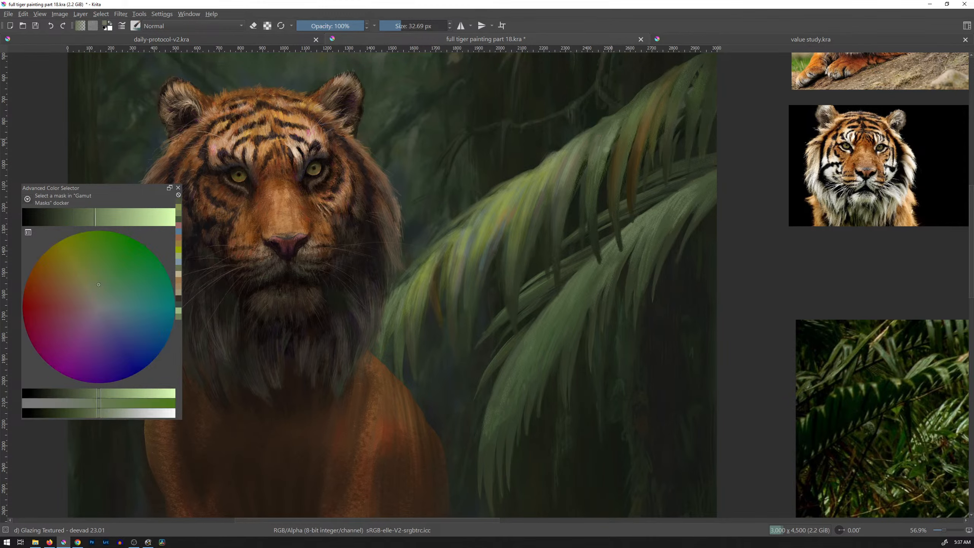
ctrl+click(652, 120)
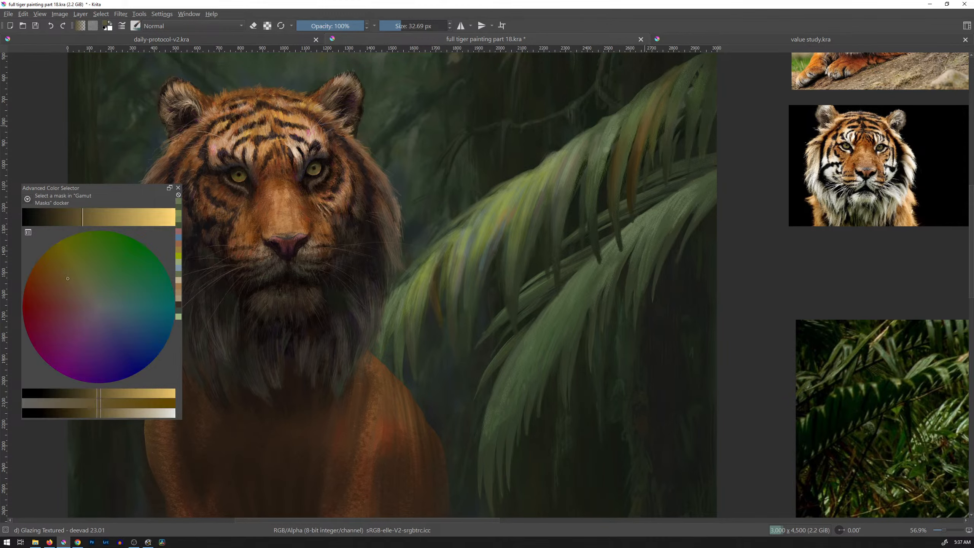
drag(551, 189, 553, 187)
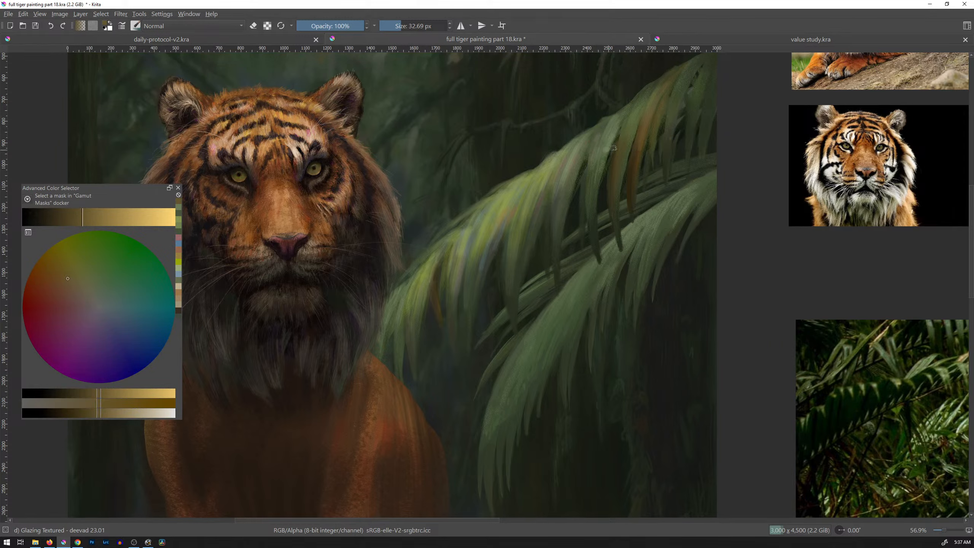
ctrl+click(637, 161)
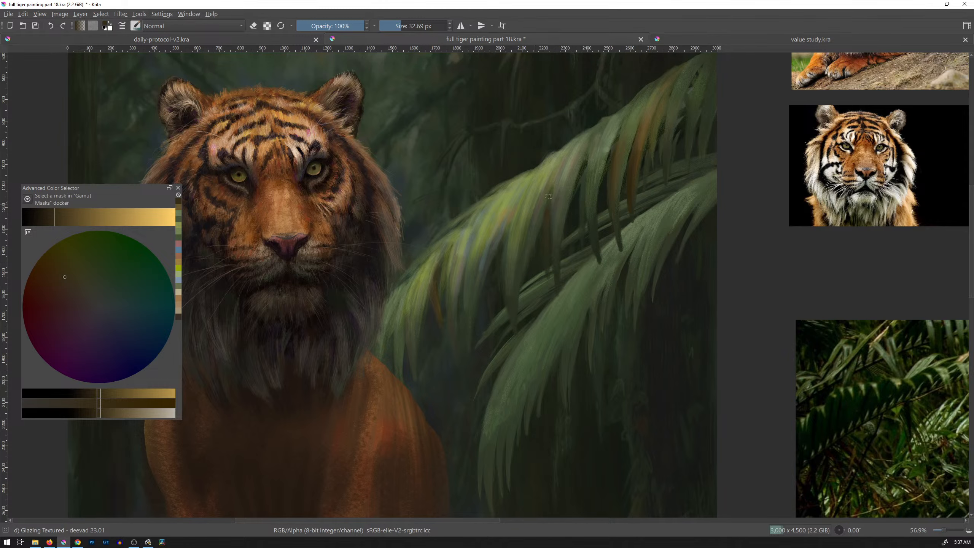
Examine the painted palm fronds as a whole and compare them with the arching fronds in the jungle reference photo.
drag(652, 199, 601, 266)
drag(667, 256, 474, 301)
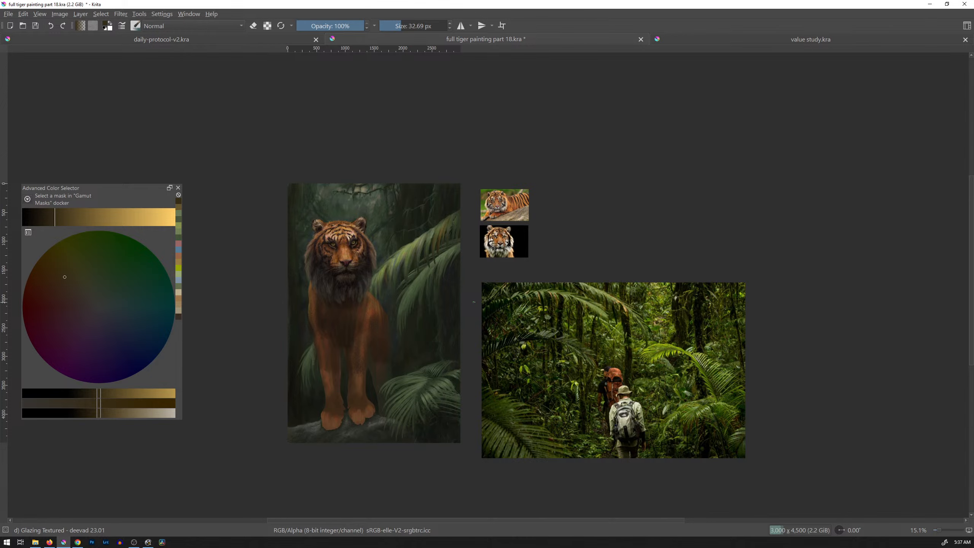
scroll(474, 302, up, 3)
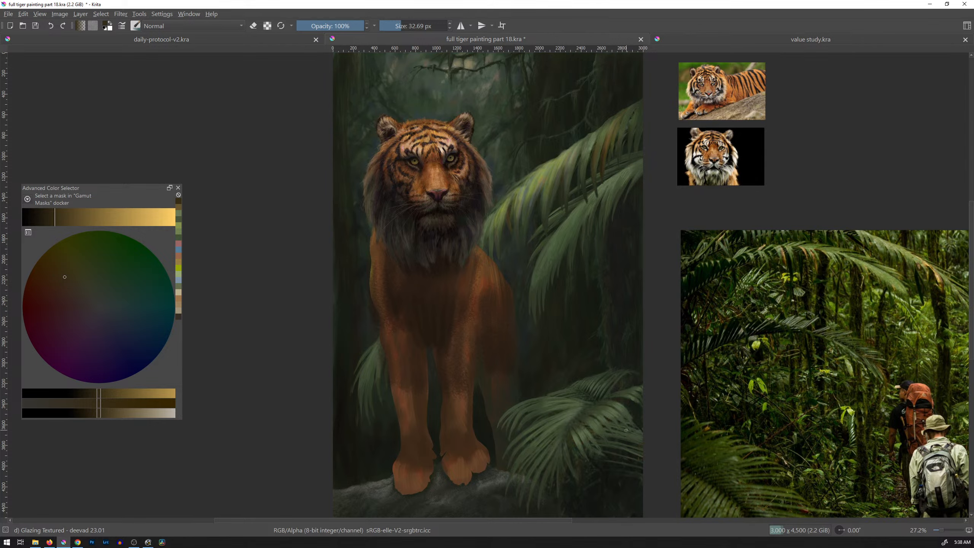
drag(814, 290, 613, 261)
drag(883, 261, 536, 279)
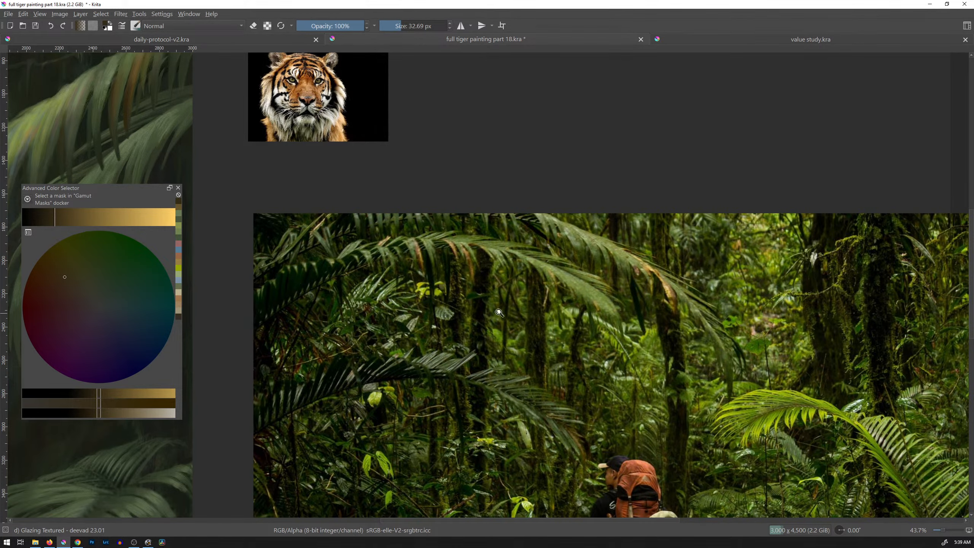
mouse_move(463, 310)
mouse_down()
mouse_move(485, 297)
mouse_move(392, 323)
mouse_move(533, 300)
mouse_move(661, 315)
mouse_up()
mouse_move(577, 309)
mouse_down()
mouse_move(587, 267)
mouse_move(567, 248)
mouse_move(630, 270)
mouse_move(543, 311)
mouse_up()
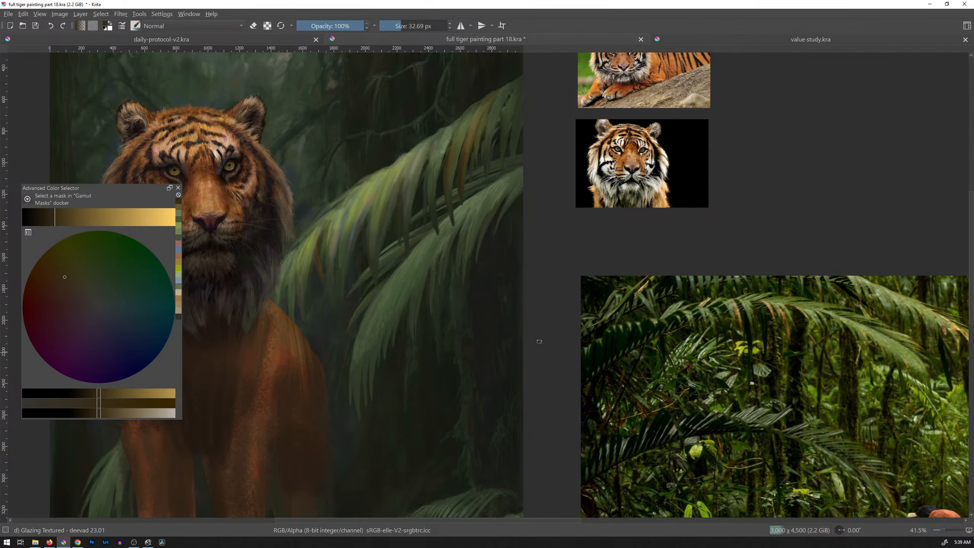
drag(488, 303, 688, 306)
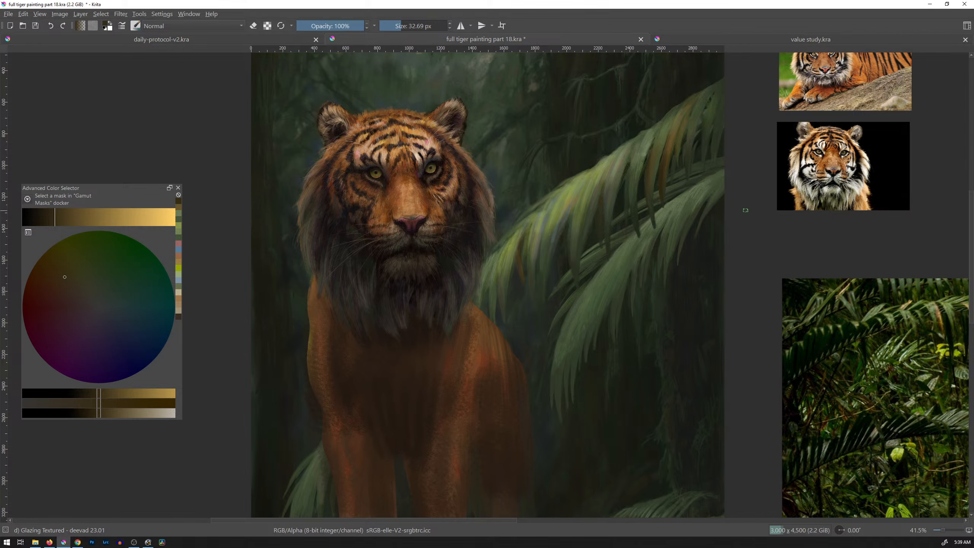
Open Jungle-Trekking-Sumatra-Tiger-Trek-Bukit-Lintang.jpg from the Art - Tiger Painting project folder.
key(ctrl+o)
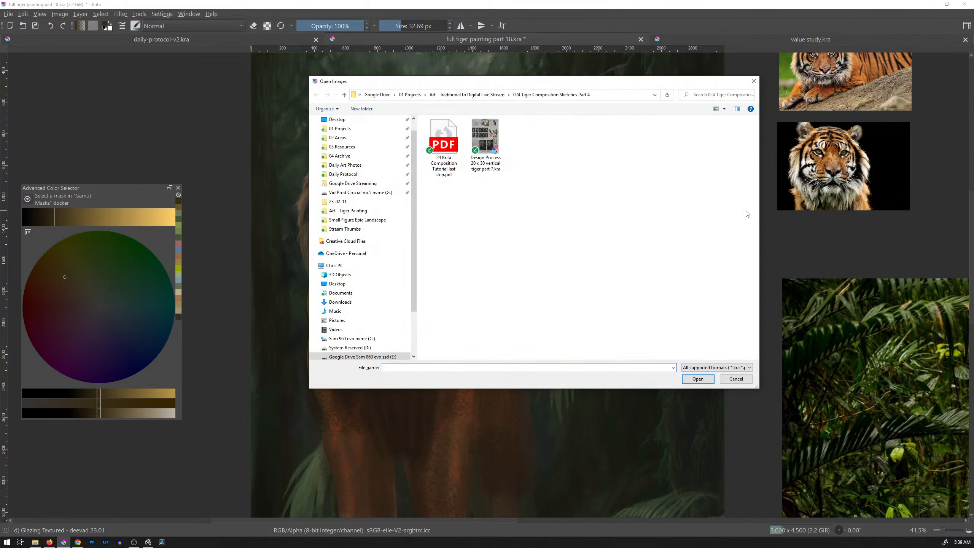
click(478, 96)
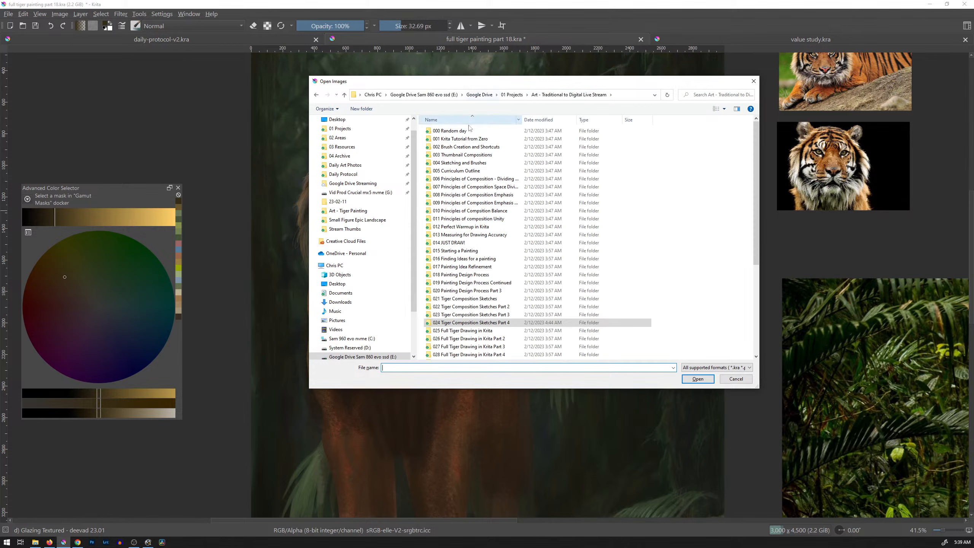
click(512, 95)
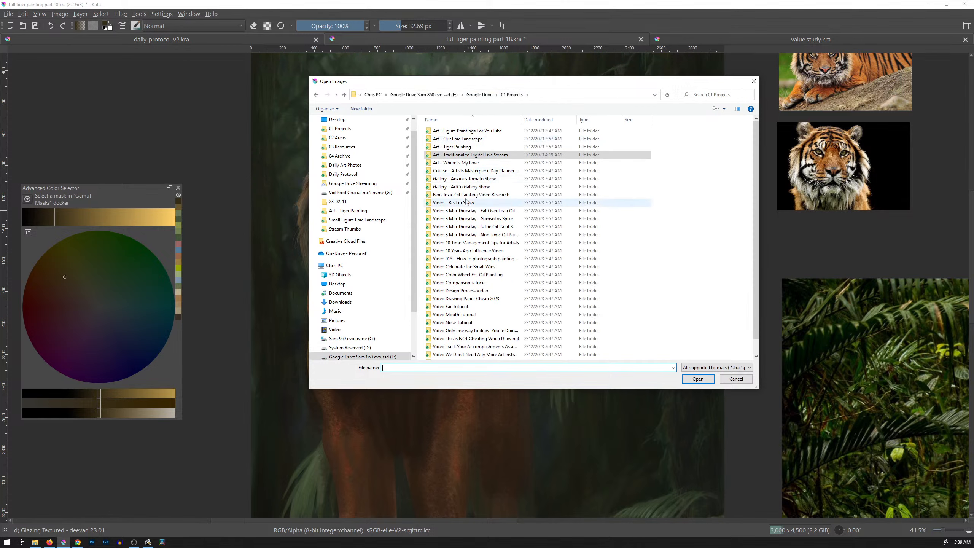
click(340, 129)
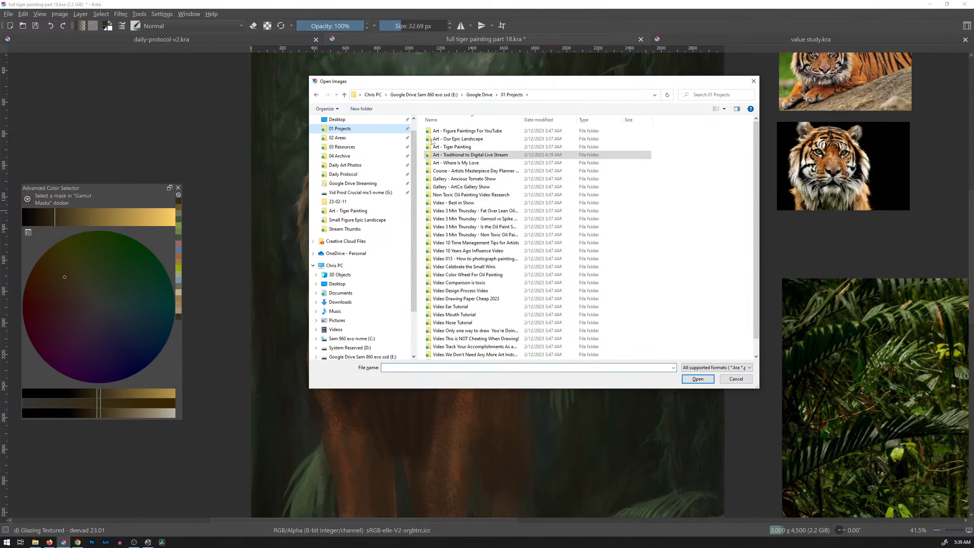
double_click(487, 147)
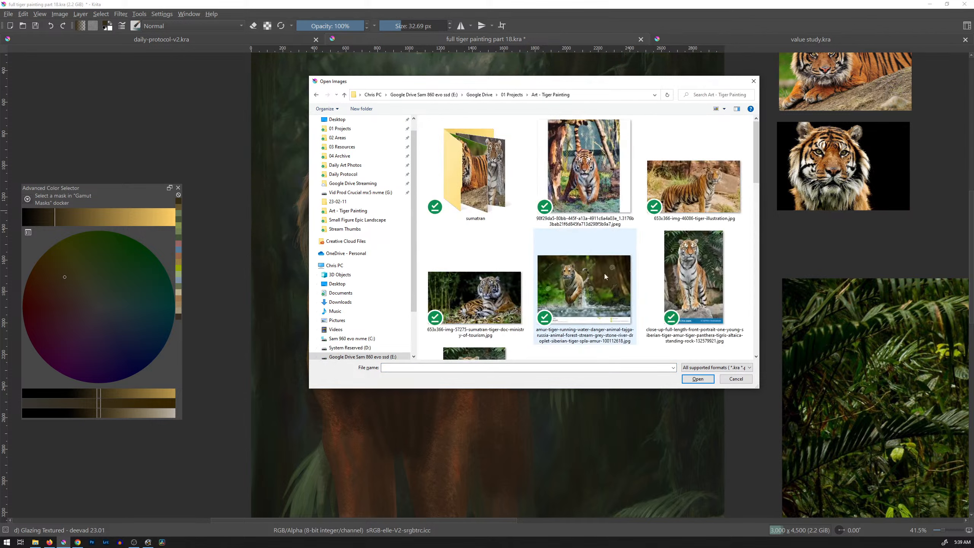
drag(753, 165, 755, 269)
click(475, 192)
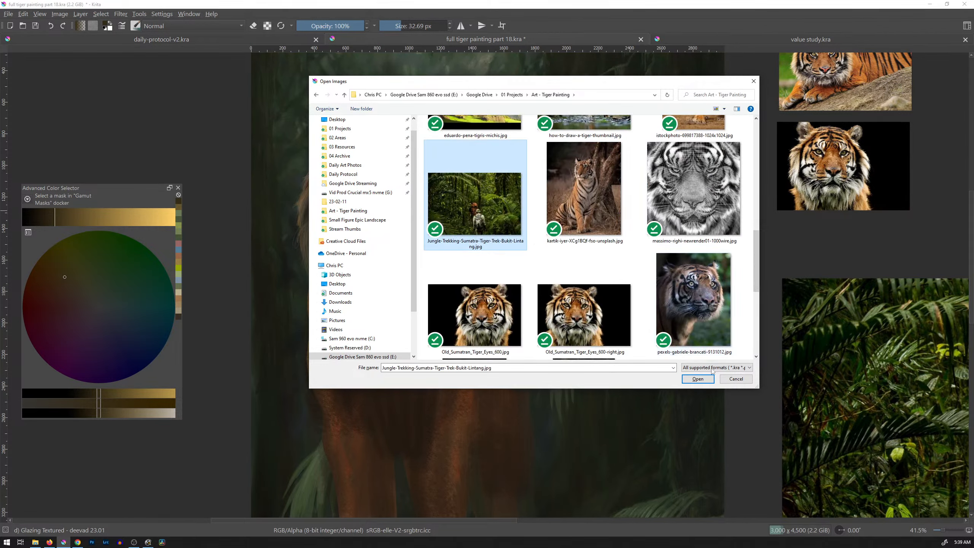
click(702, 378)
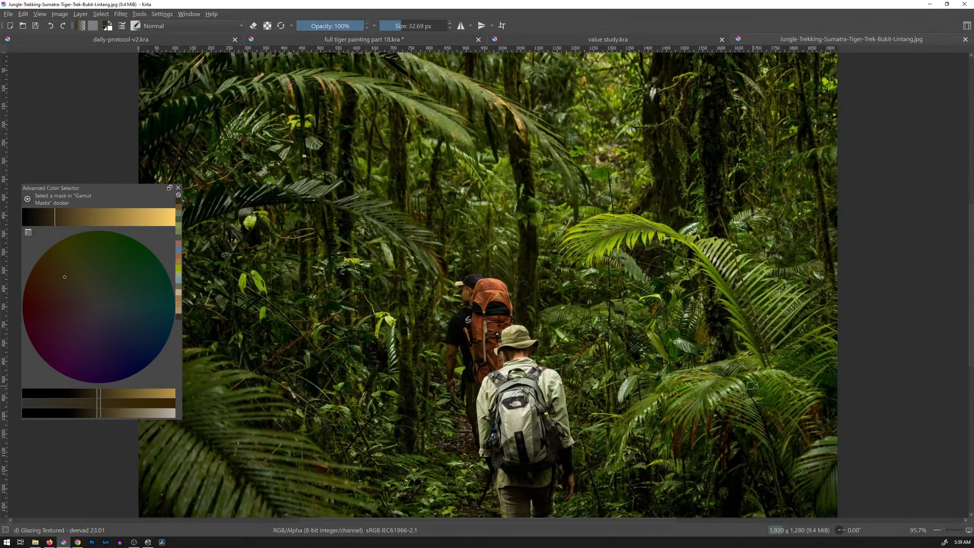
Outline the large arching palm fronds in the upper part of the jungle photo with a freehand selection.
drag(604, 150, 671, 246)
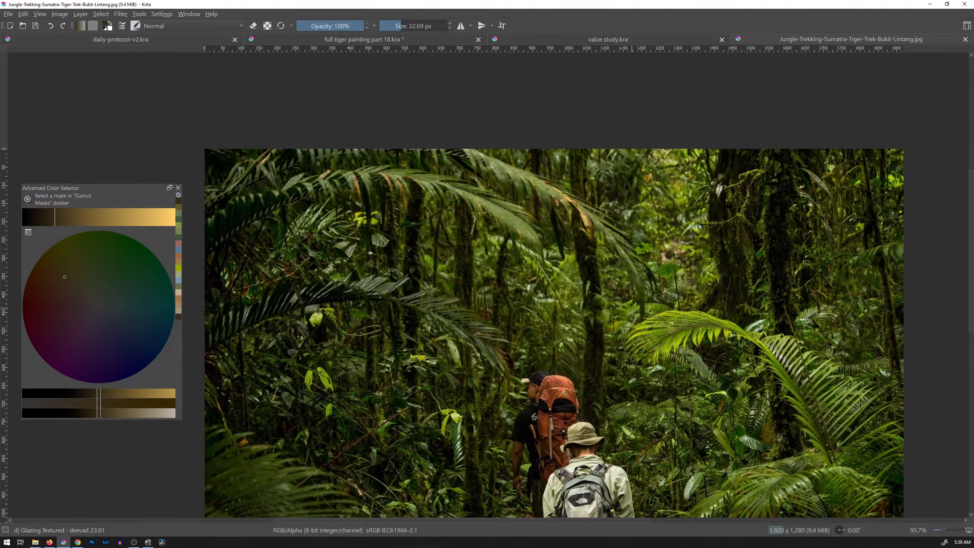
mouse_move(661, 244)
mouse_down()
mouse_move(623, 196)
mouse_move(560, 166)
mouse_up()
mouse_move(469, 135)
mouse_down()
mouse_move(342, 134)
mouse_move(278, 161)
mouse_move(314, 223)
mouse_move(432, 230)
mouse_move(509, 262)
mouse_move(566, 271)
mouse_move(631, 316)
mouse_up()
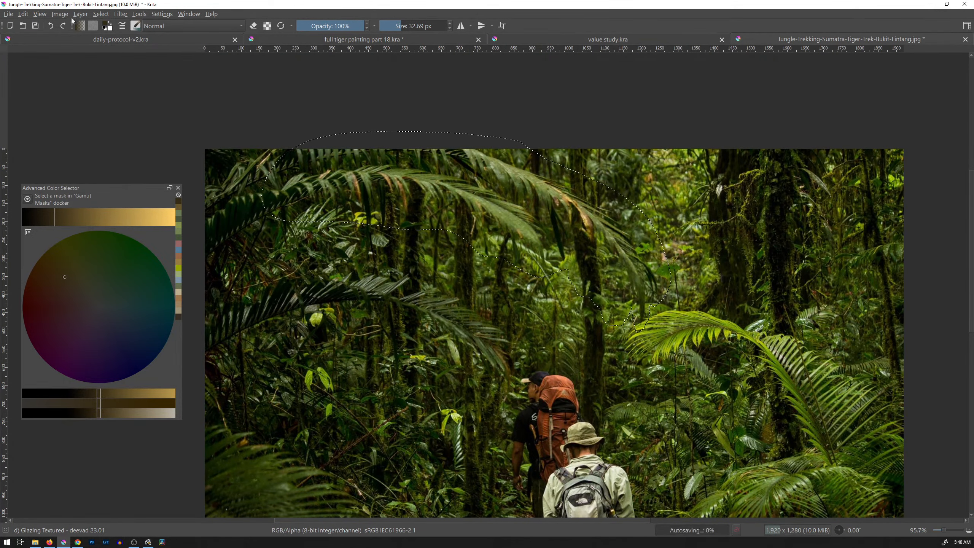
Mirror the selected palm fronds horizontally on the layer, and undo a trial deletion of the selected area.
click(59, 14)
mouse_move(151, 94)
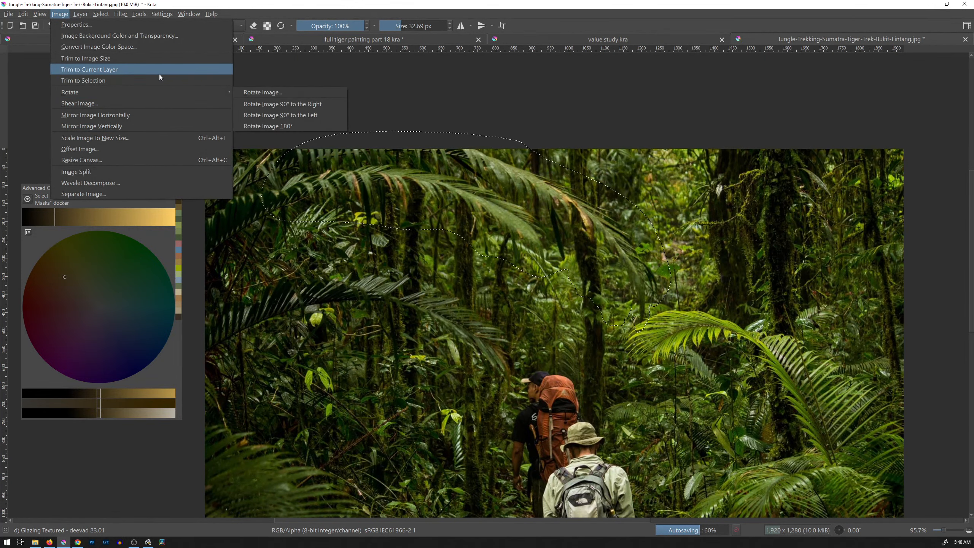
mouse_move(80, 13)
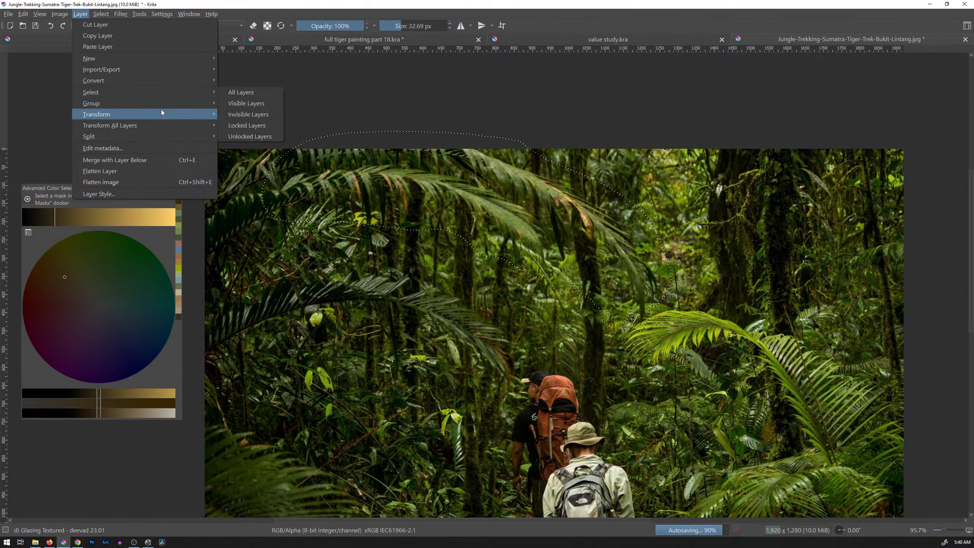
mouse_move(207, 116)
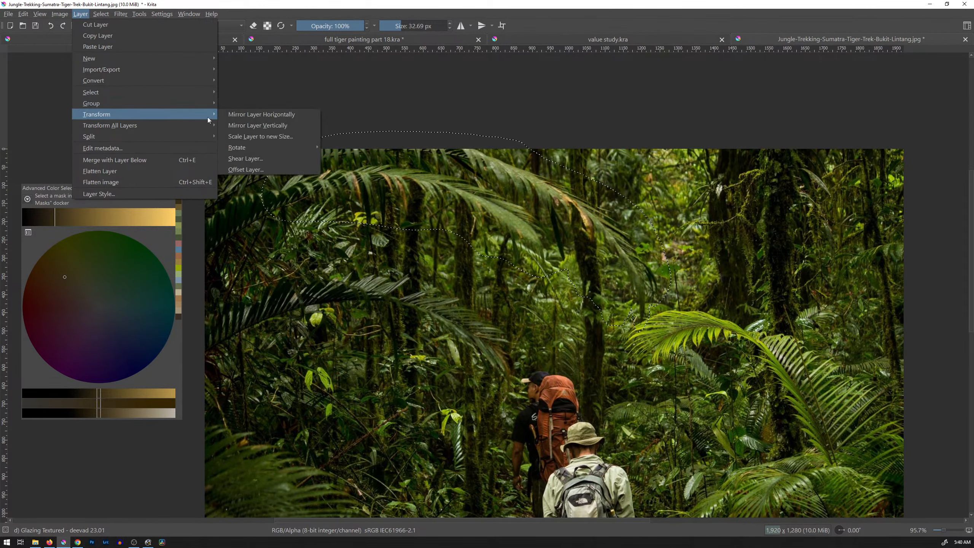
click(292, 118)
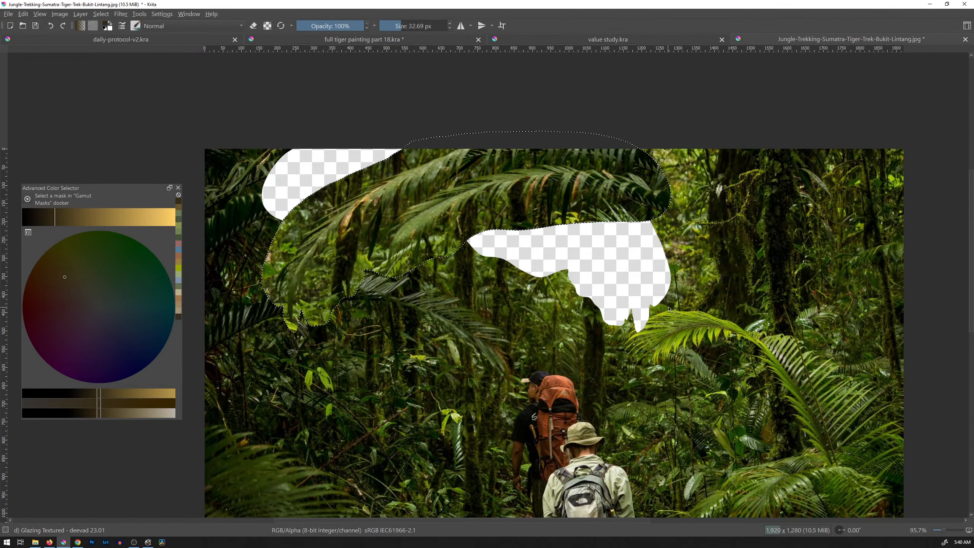
key(Delete)
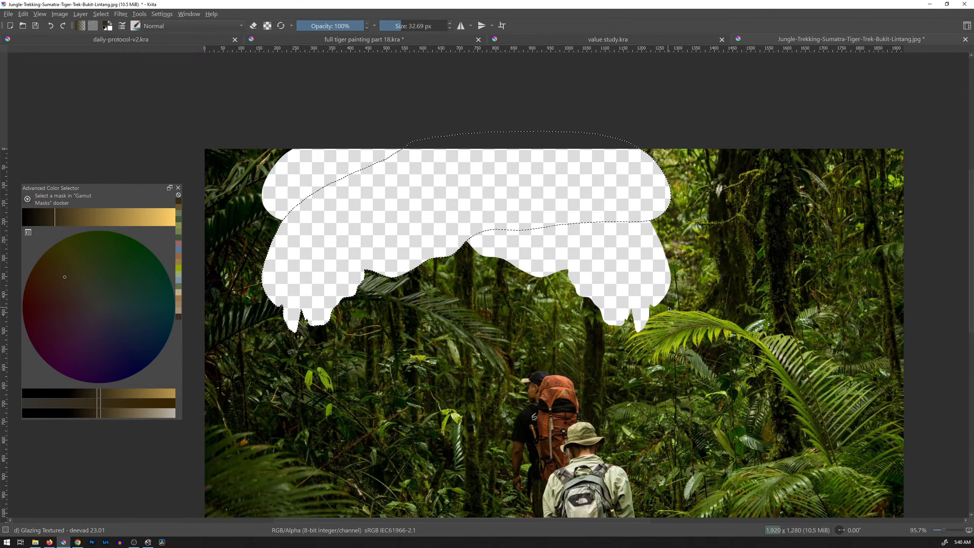
key(ctrl+z)
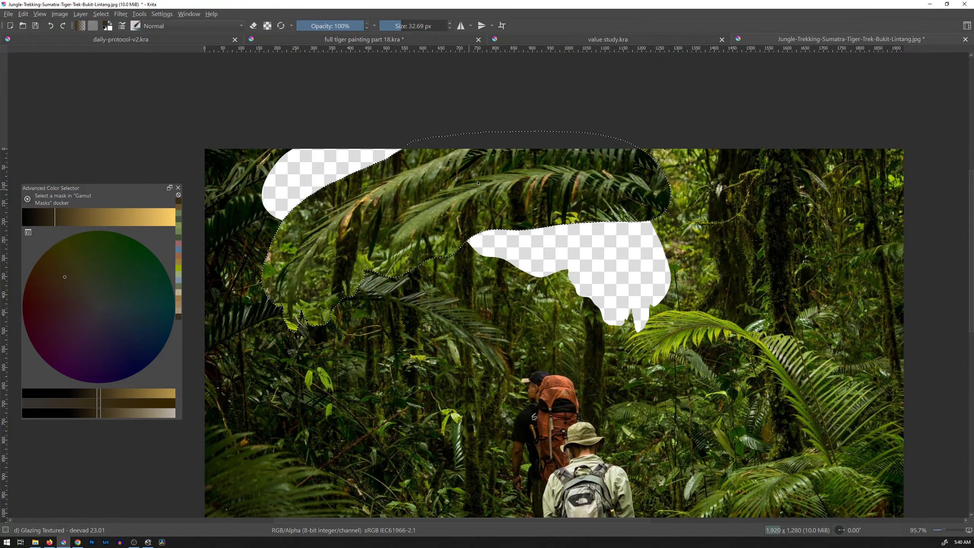
Paste the copied palm frond cut-out into the full tiger painting part 18 document and move it below the upper painted frond.
click(440, 40)
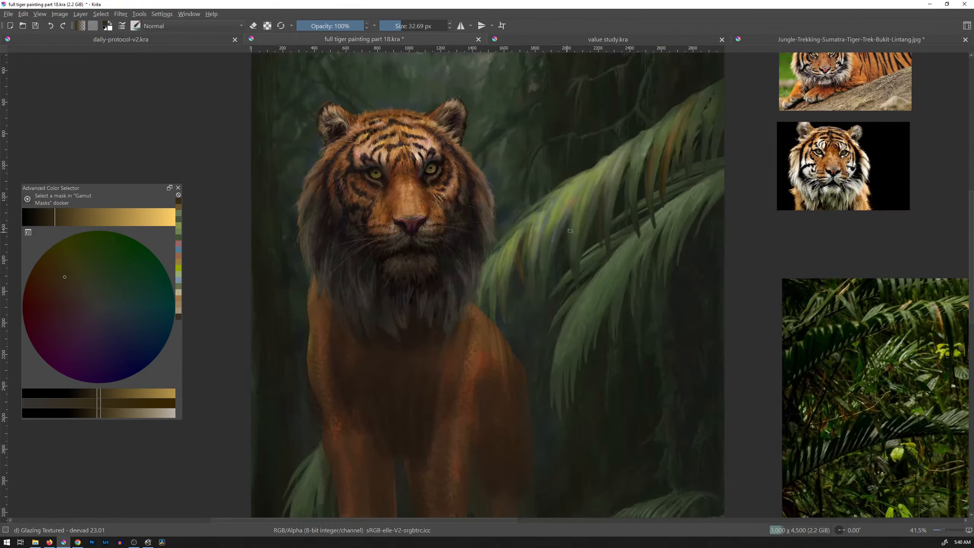
key(ctrl+v)
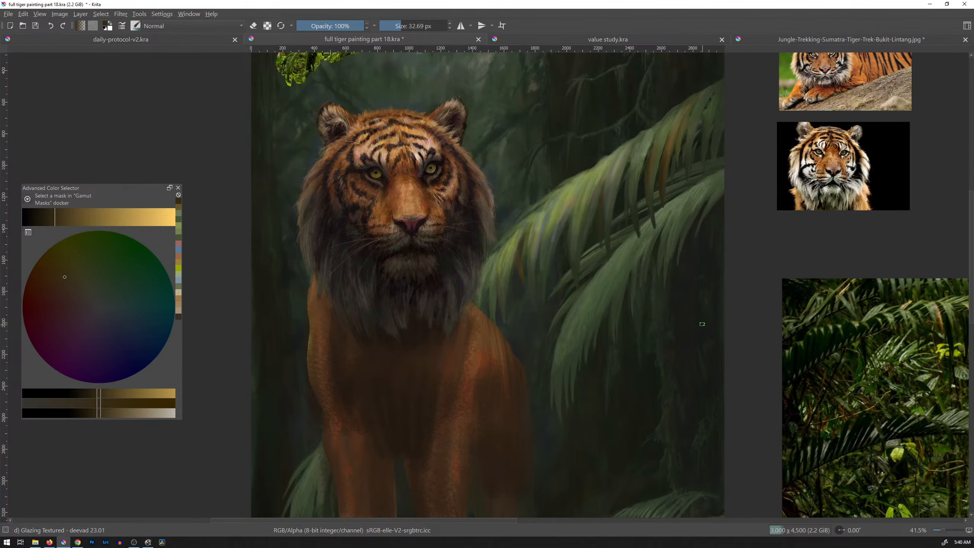
key(t)
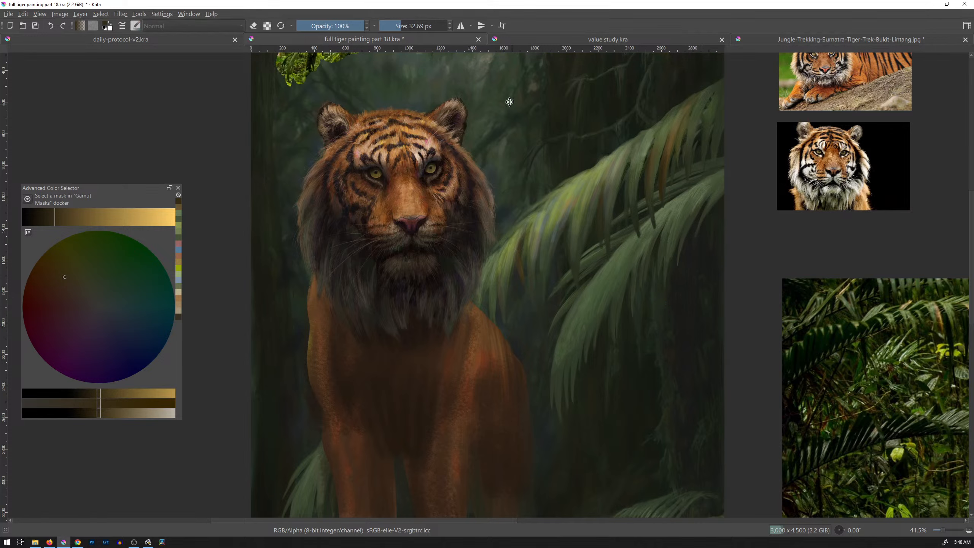
mouse_move(510, 102)
mouse_down()
mouse_move(585, 273)
mouse_move(718, 347)
mouse_up()
Enlarge the pasted frond cut-out proportionally to the scale of the painted fronds and move it down beneath the upper frond.
key(ctrl+t)
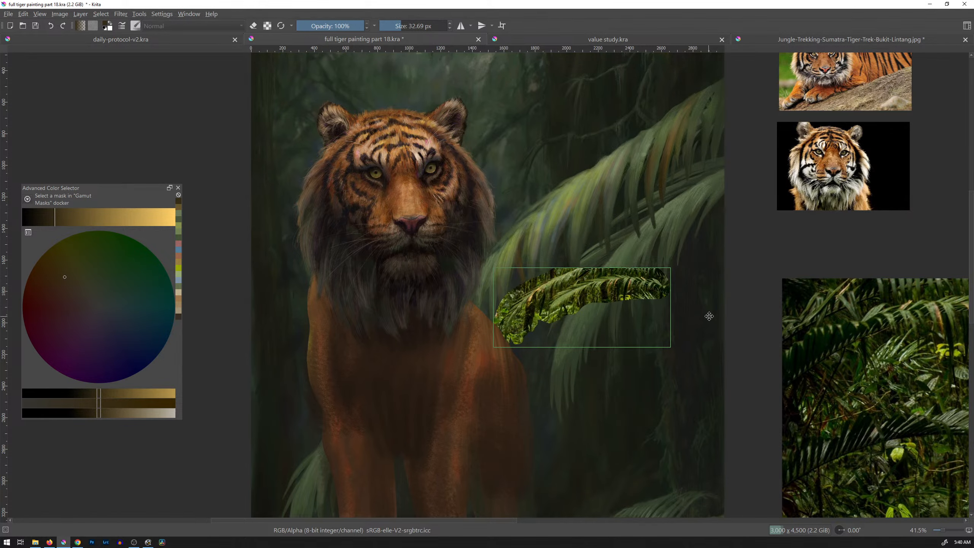
drag(671, 268, 684, 258)
drag(767, 180, 907, 119)
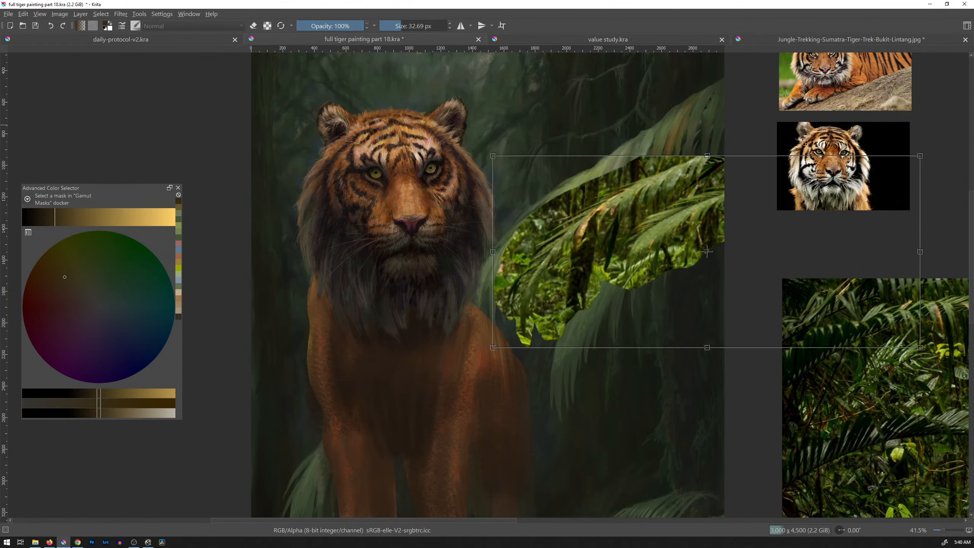
drag(493, 157, 371, 100)
drag(591, 200, 652, 324)
Move the pasted Background layer out of the palm 1 group to directly above the Painting group, using the Chris 1-22-23 workspace temporarily.
click(967, 26)
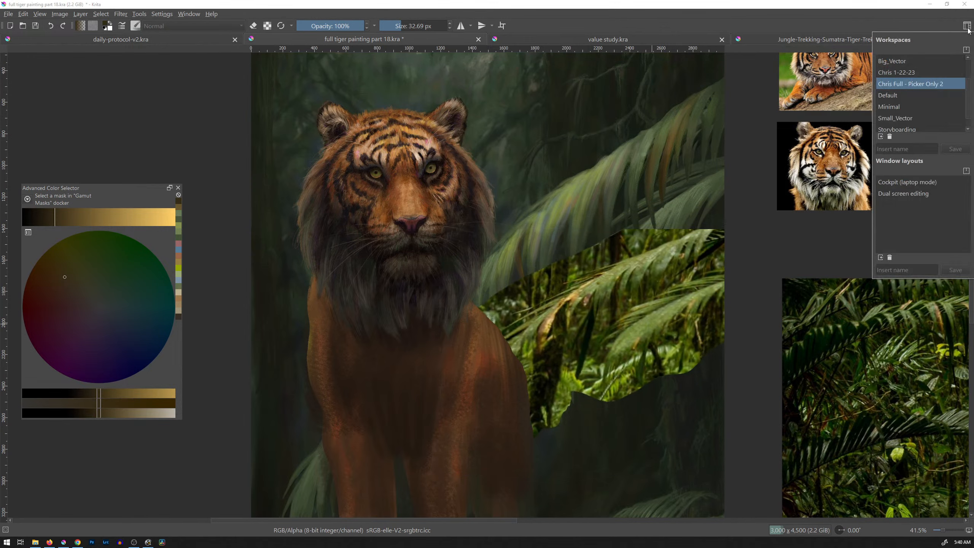
click(903, 74)
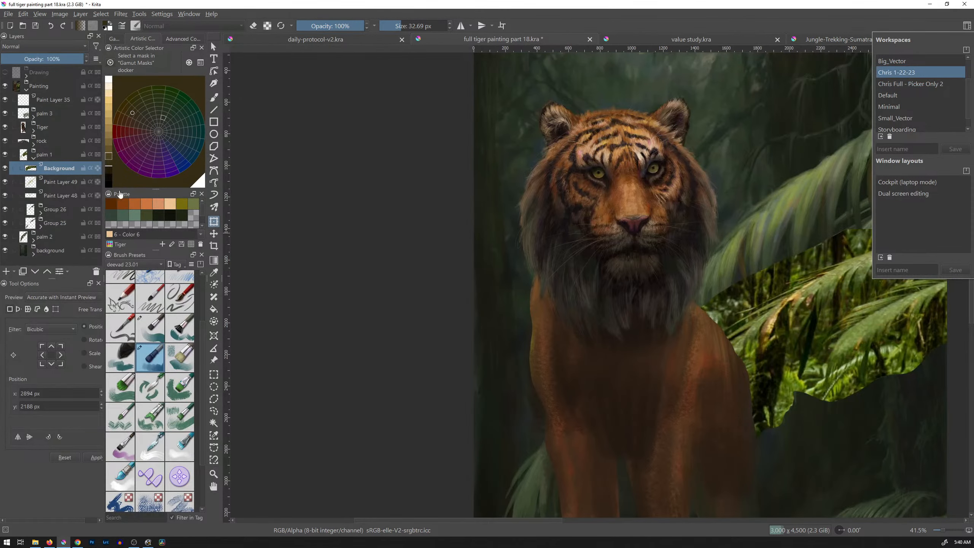
drag(57, 174, 60, 90)
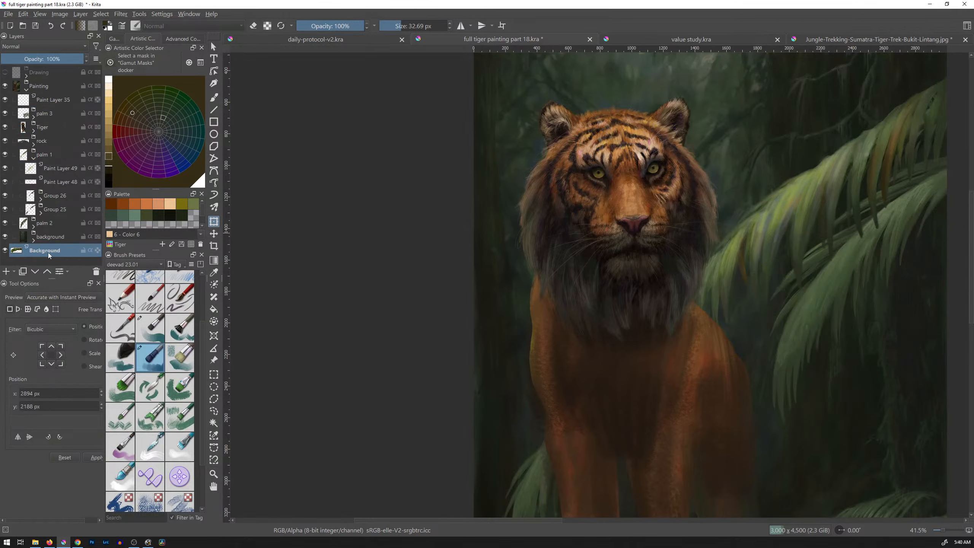
drag(50, 252, 56, 87)
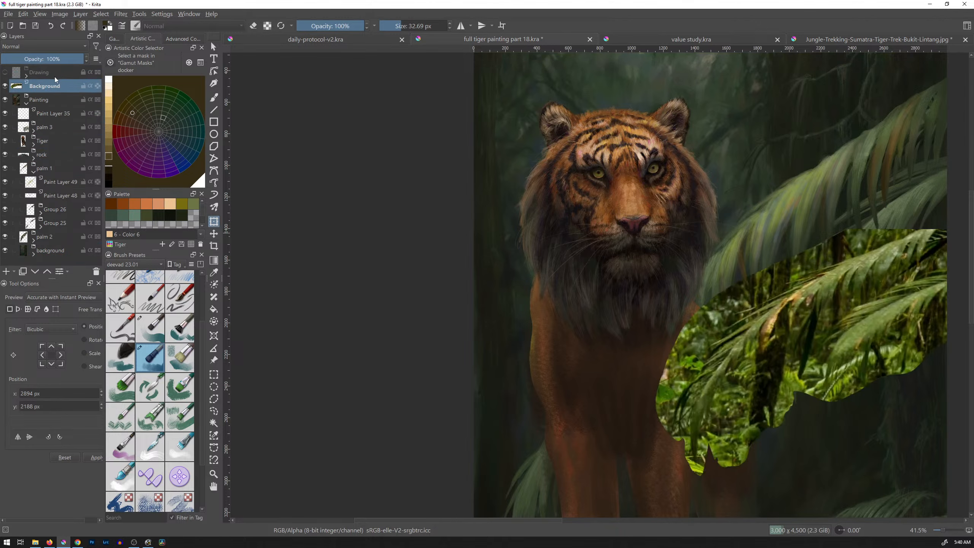
drag(831, 299, 604, 291)
click(967, 25)
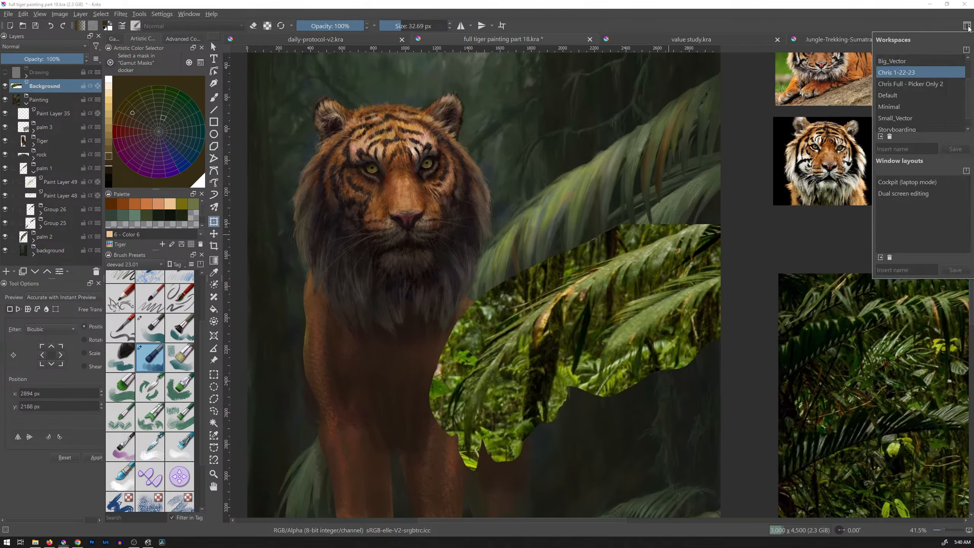
click(910, 84)
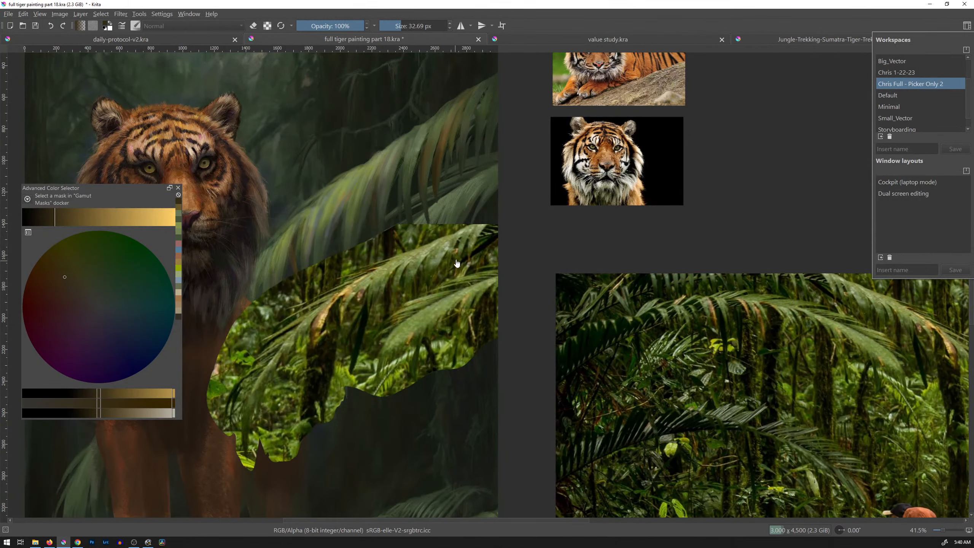
Enlarge the frond cut-out further and place it over the tiger's lower body, clear of the painted palm fronds.
key(ctrl+t)
drag(484, 281, 500, 314)
drag(455, 223, 633, 205)
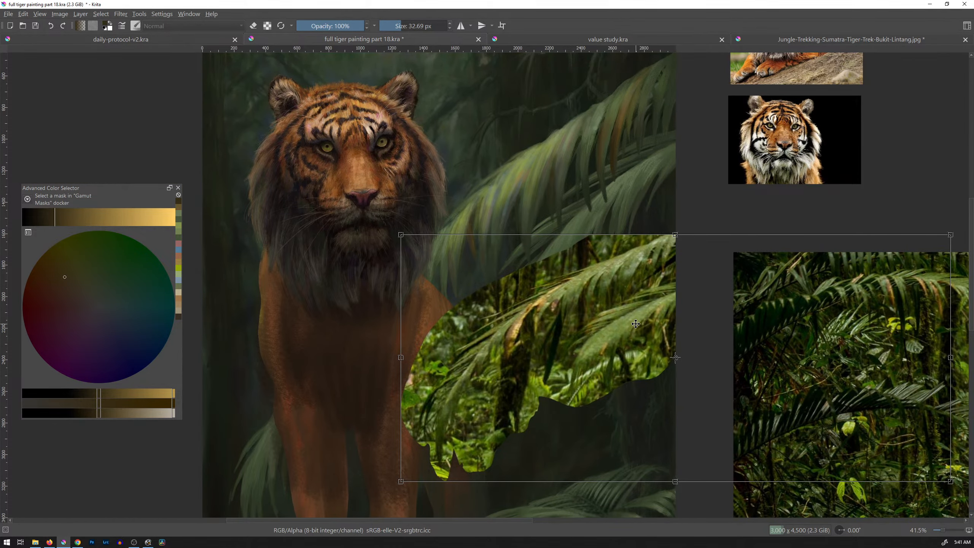
drag(635, 324, 524, 406)
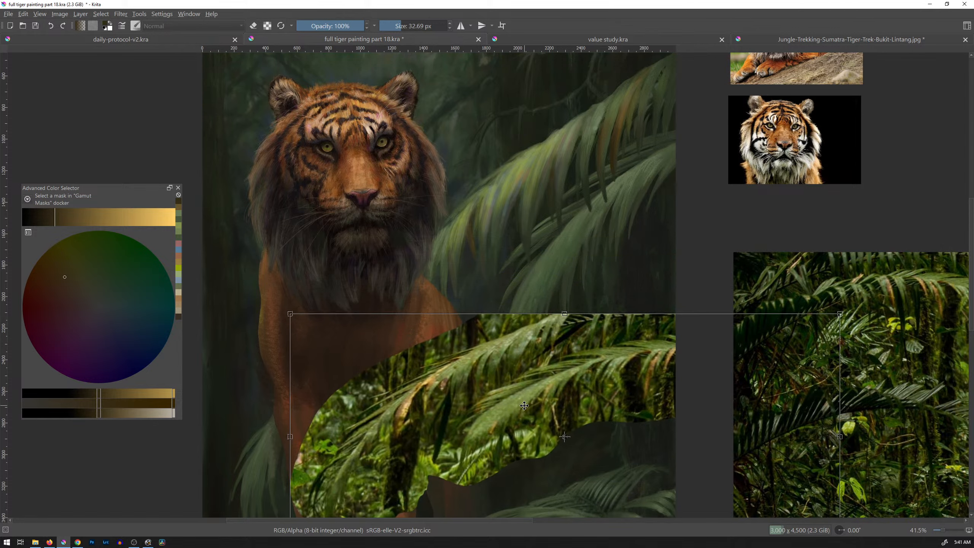
In the Chris 1-22-23 workspace, make Paint Layer 49 in the palm 1 group active and compare the frond with the layer hidden and shown.
click(967, 26)
click(905, 73)
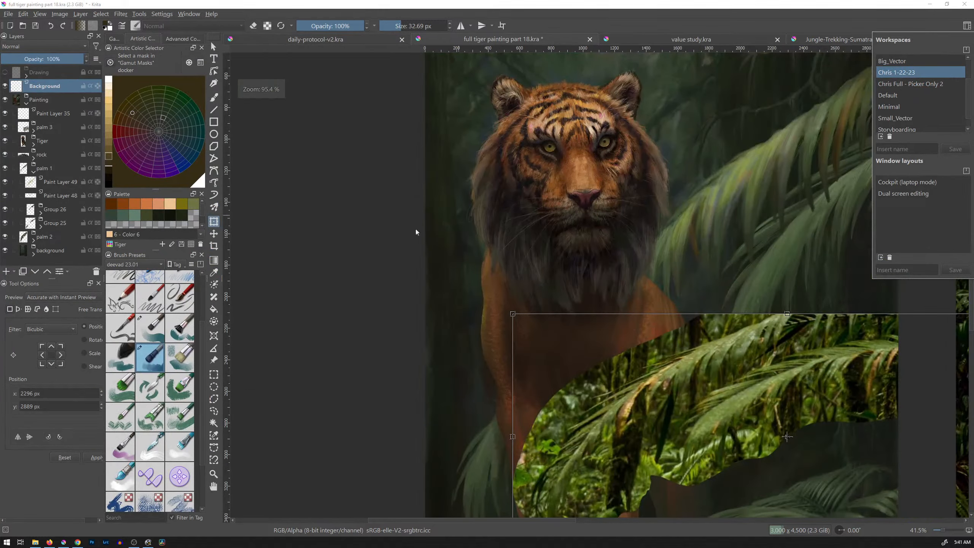
click(61, 183)
click(7, 186)
click(7, 186)
click(7, 186)
click(8, 186)
click(8, 186)
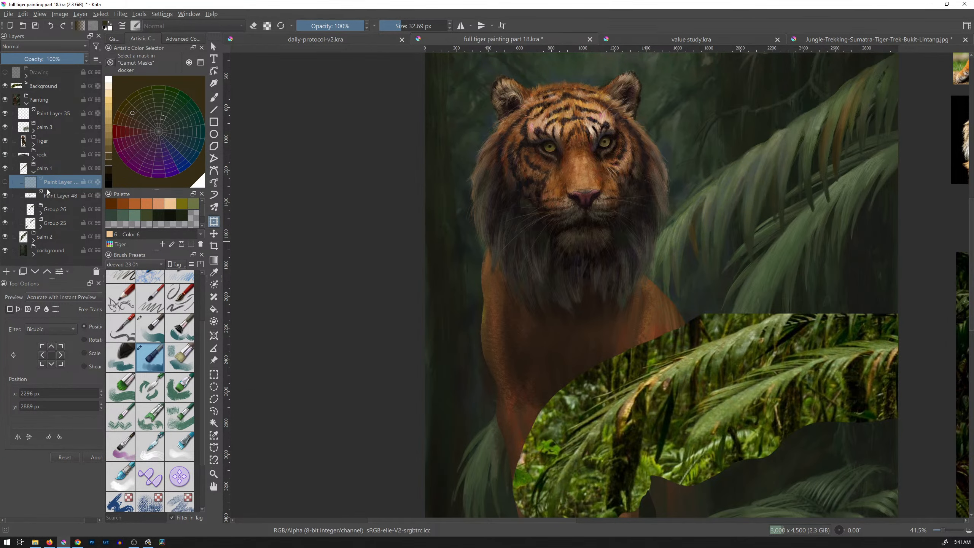
click(7, 186)
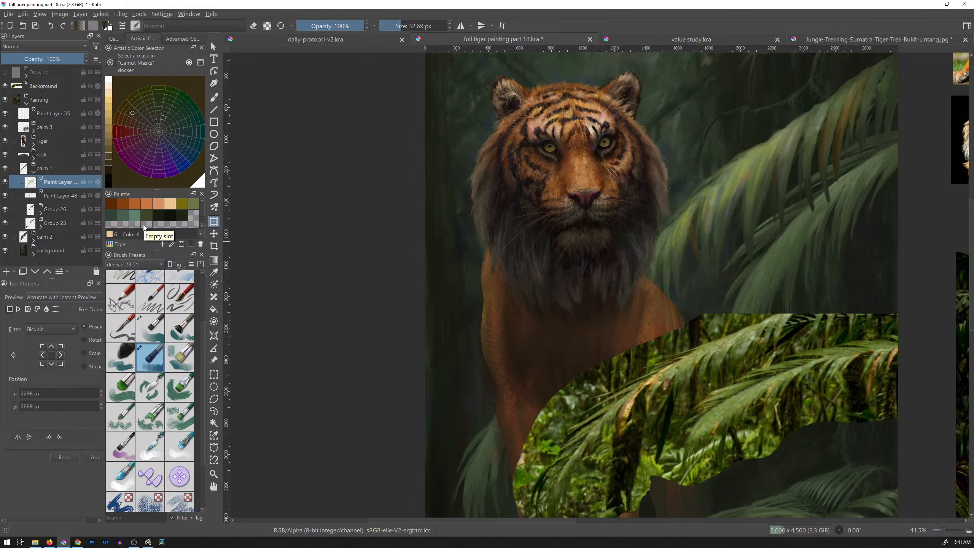
Return to the Chris Full - Picker Only 2 workspace and cancel the transform of the active frond paint layer.
drag(805, 235, 648, 239)
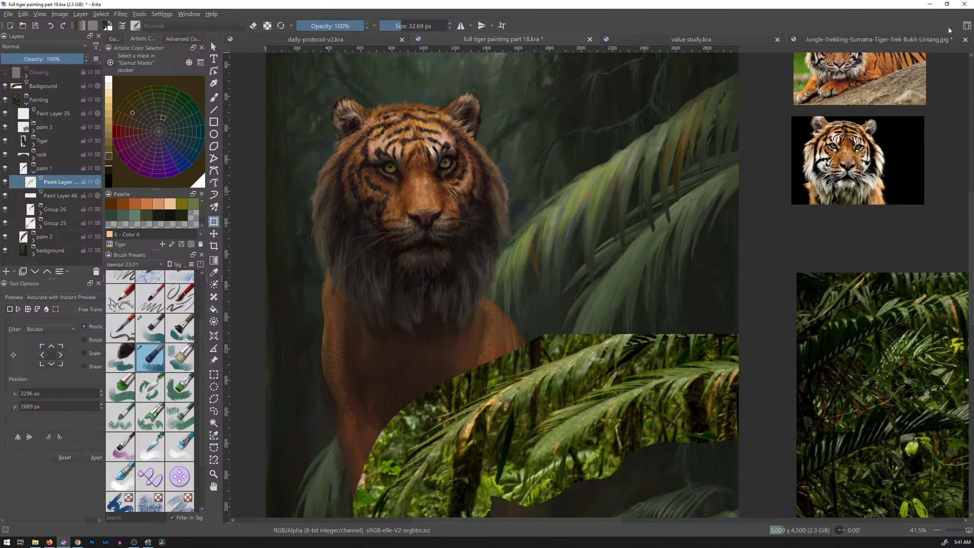
click(967, 26)
click(911, 84)
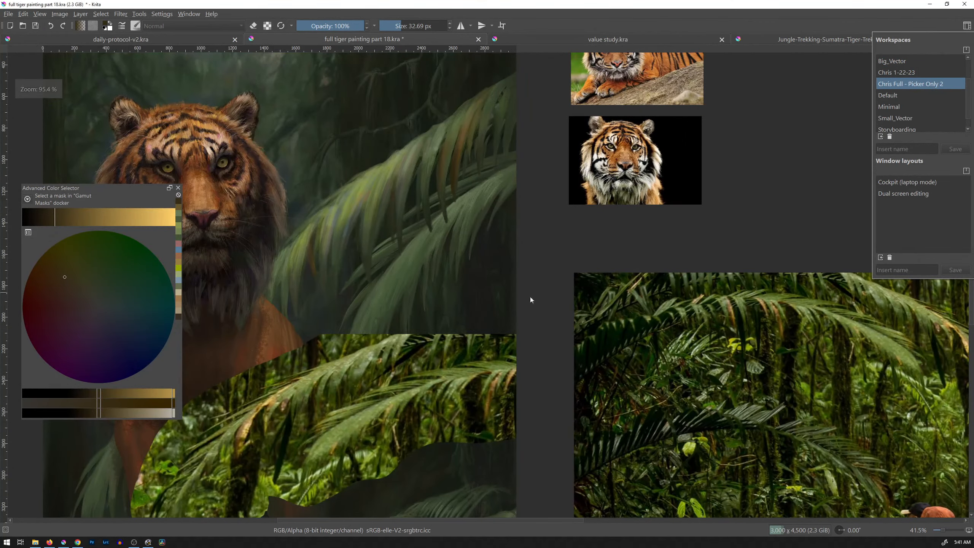
key(ctrl+t)
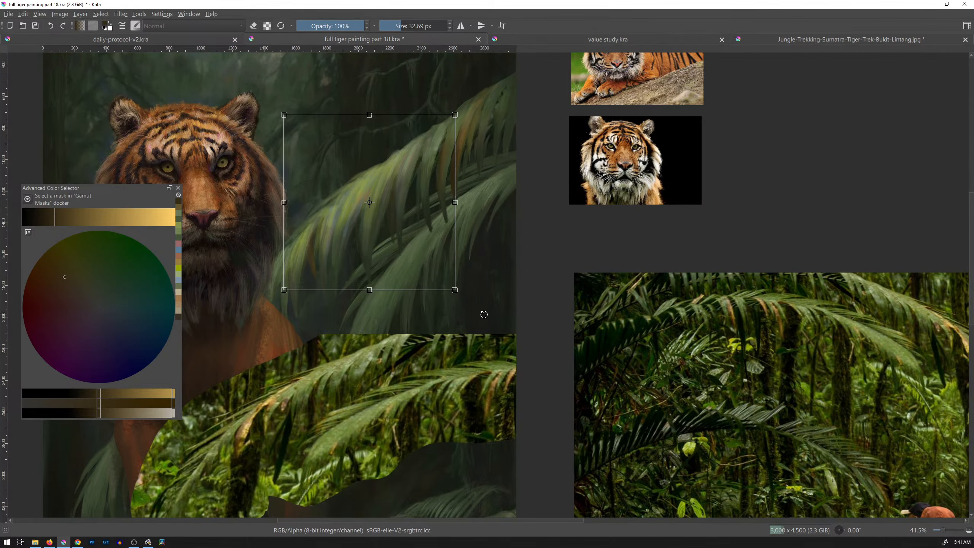
key(Escape)
drag(462, 275, 655, 255)
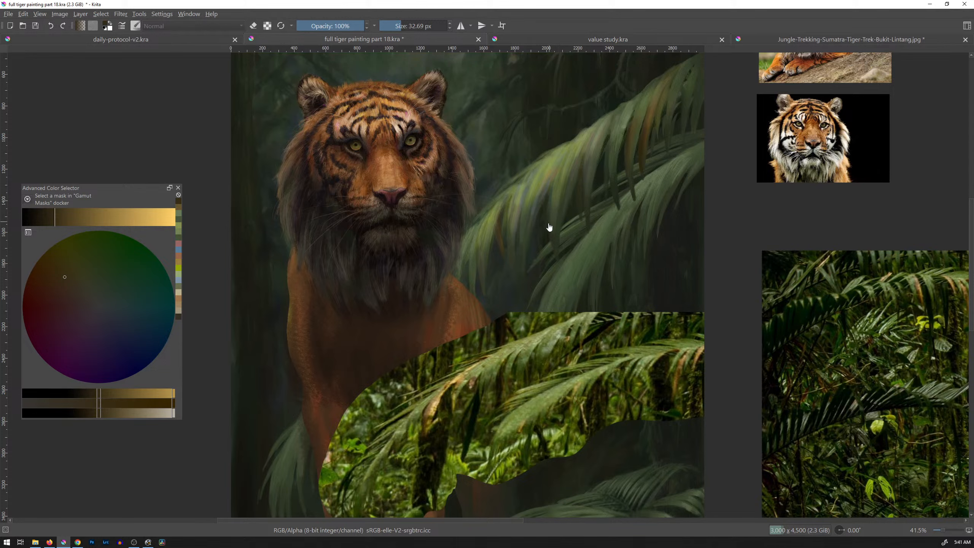
Sample a dark green from the upper painted frond and brush short shadow strokes between its middle leaflets.
key(b)
ctrl+click(554, 196)
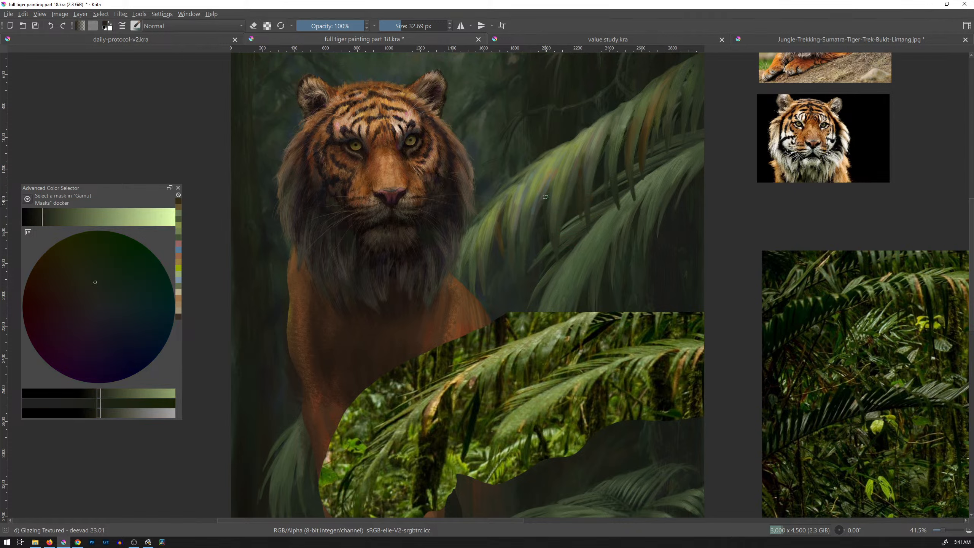
drag(552, 184, 549, 189)
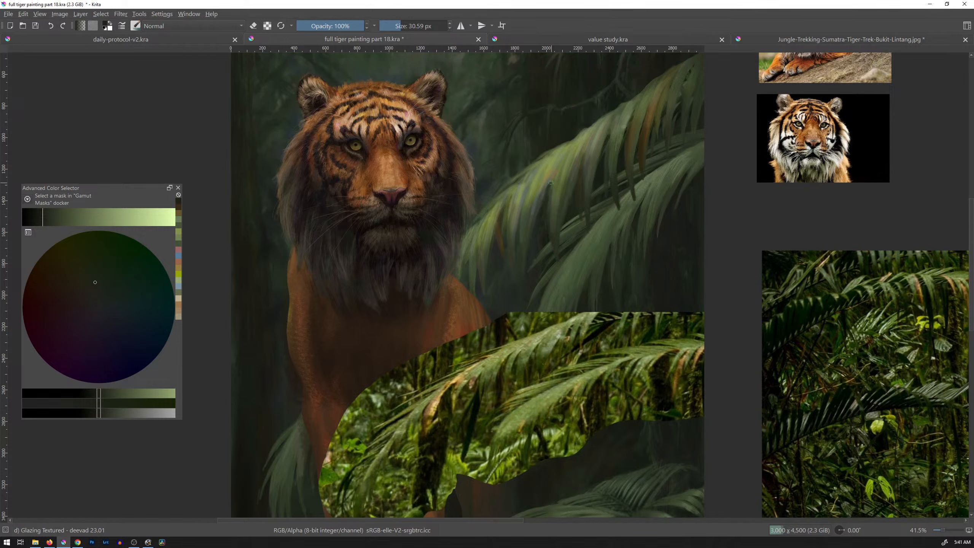
Reduce the brush size to 21.22 px, sample a light green from the photo cut-out and paint a leaflet highlight mid-frond.
key(bracketleft)
key(bracketleft)
key(bracketleft)
ctrl+click(558, 365)
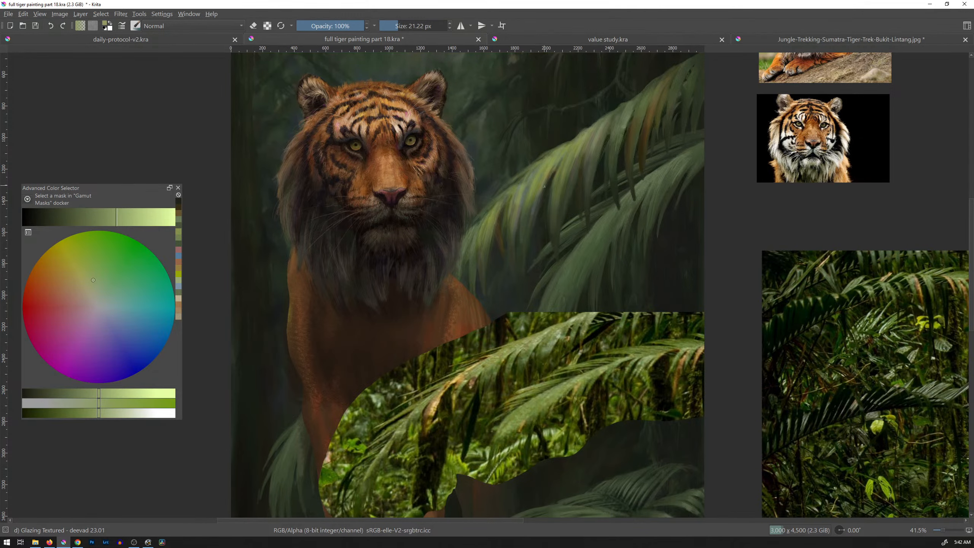
drag(545, 185, 539, 194)
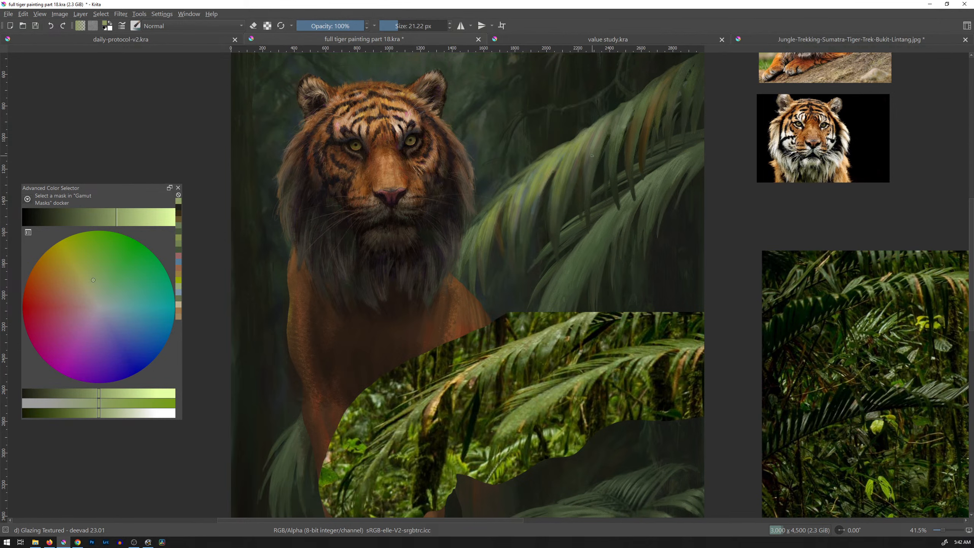
Sample olive and pale greens and paint fine leaflet highlights along the middle of the upper frond's spine.
ctrl+click(568, 359)
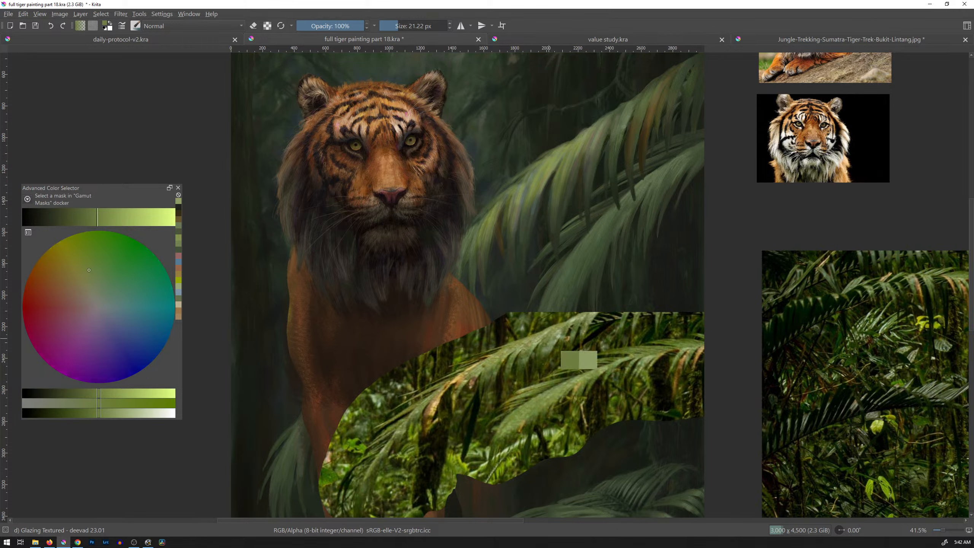
drag(554, 169, 558, 174)
ctrl+click(558, 174)
ctrl+click(559, 179)
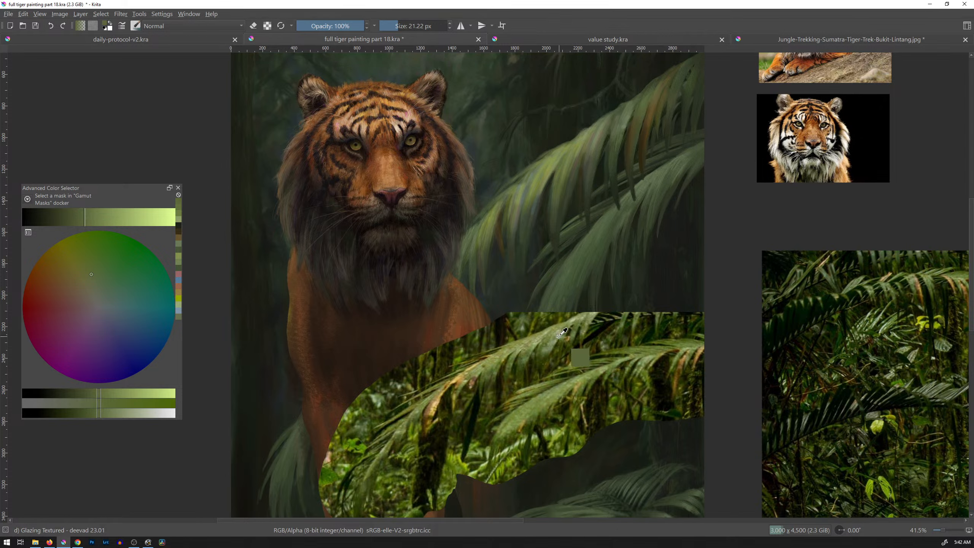
ctrl+click(579, 182)
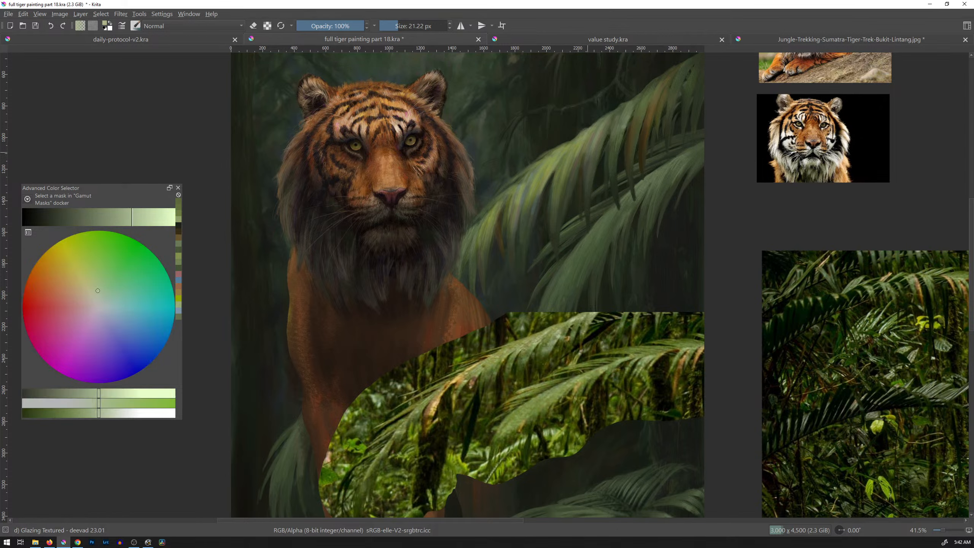
drag(577, 157, 582, 152)
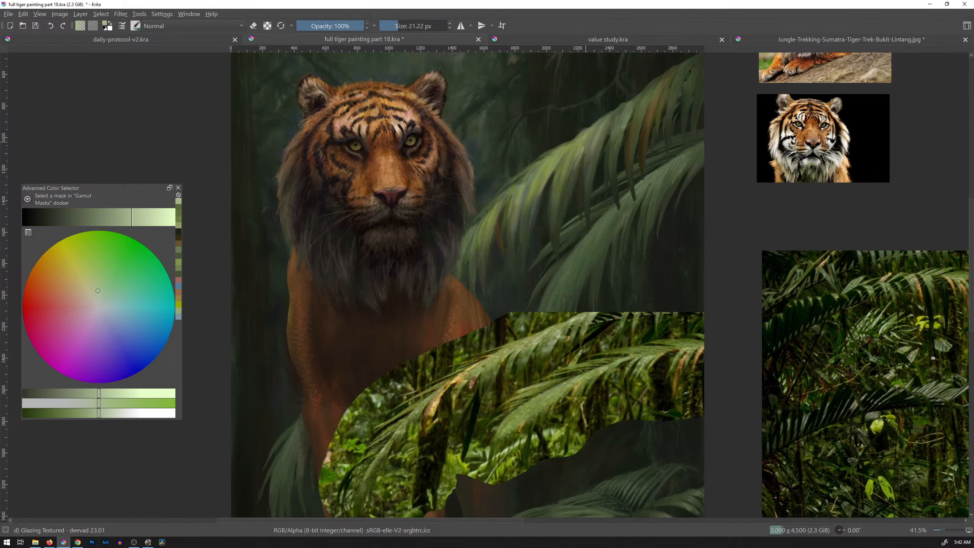
Mix a muted grey-blue of medium brightness and paint cool accent strokes on the upper frond's middle leaflets.
ctrl+click(598, 171)
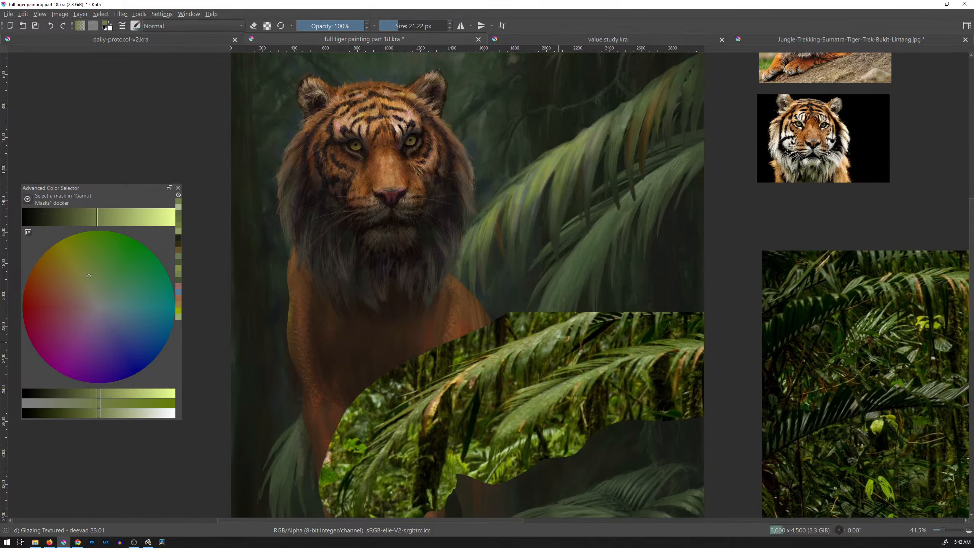
drag(102, 220, 109, 219)
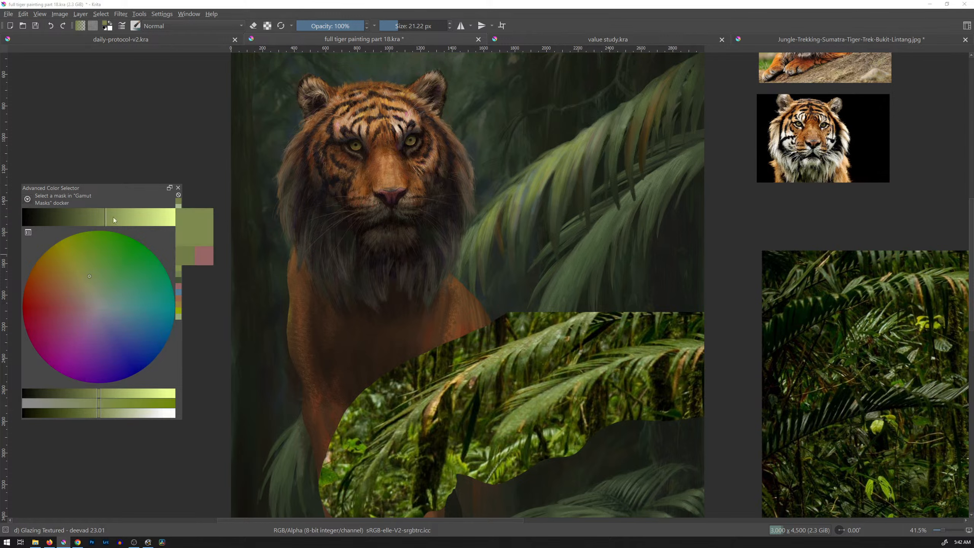
click(110, 311)
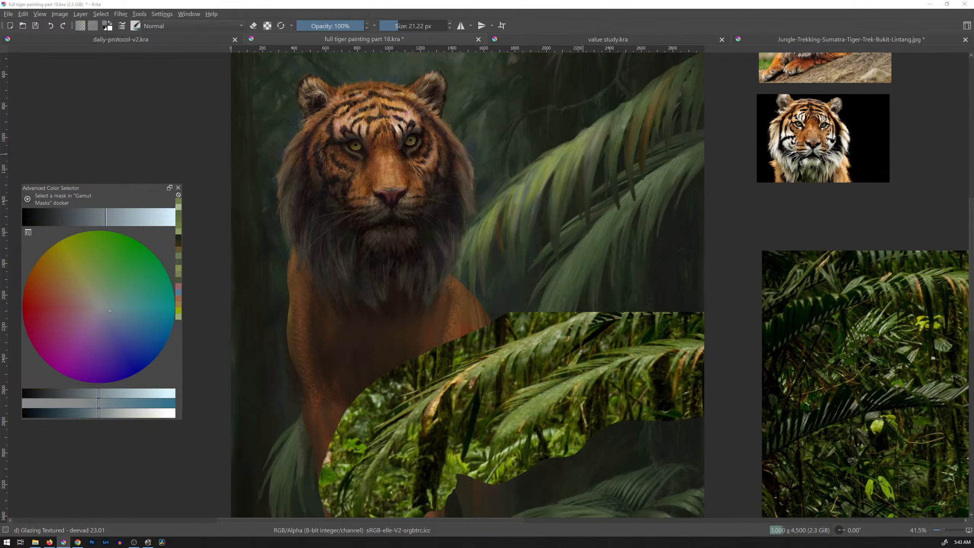
drag(571, 167, 568, 176)
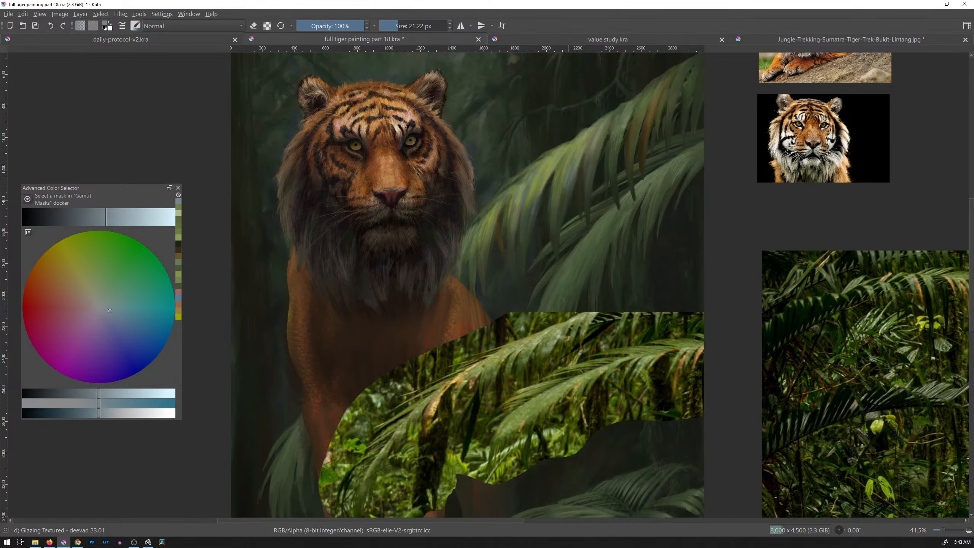
Sample dark greens from the painted fronds and add shadow strokes below the upper frond's middle leaflets.
ctrl+click(569, 198)
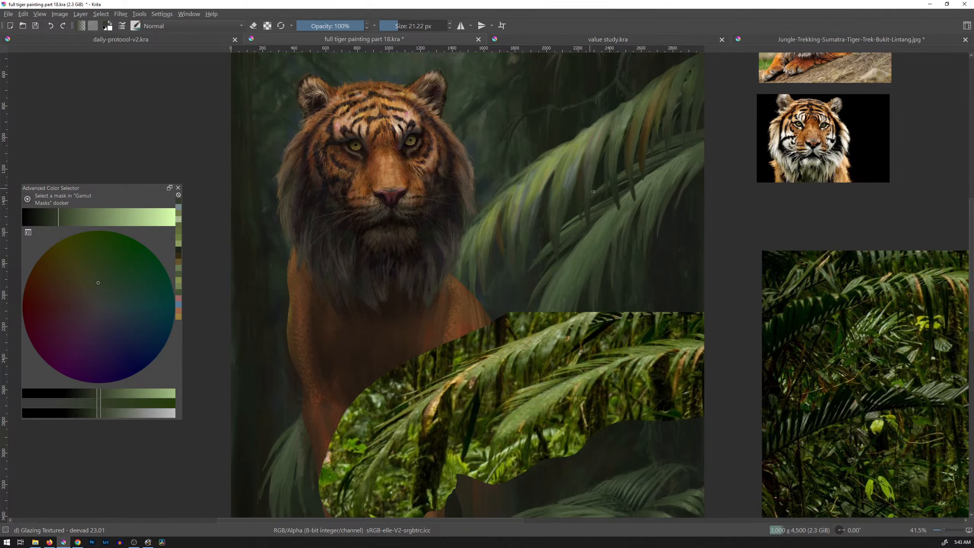
ctrl+click(543, 214)
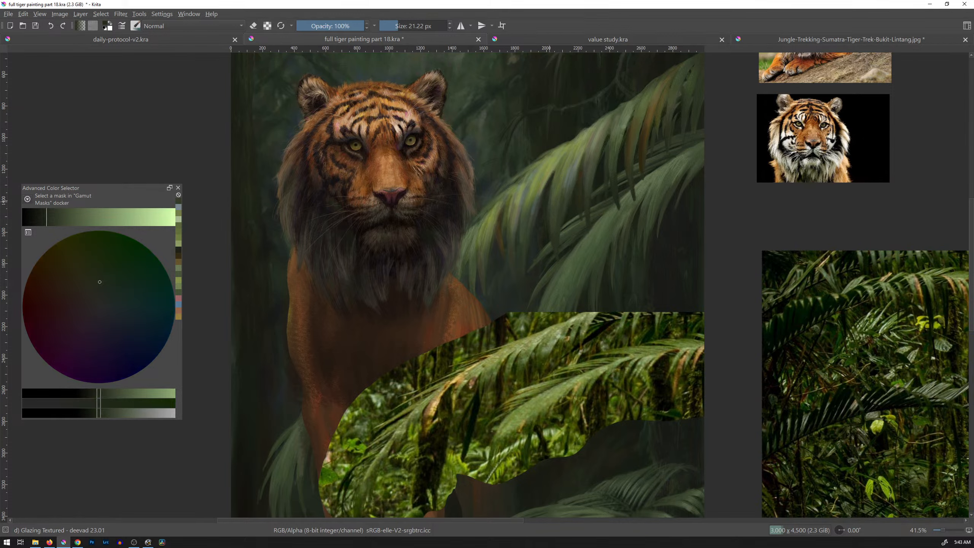
drag(558, 260, 558, 253)
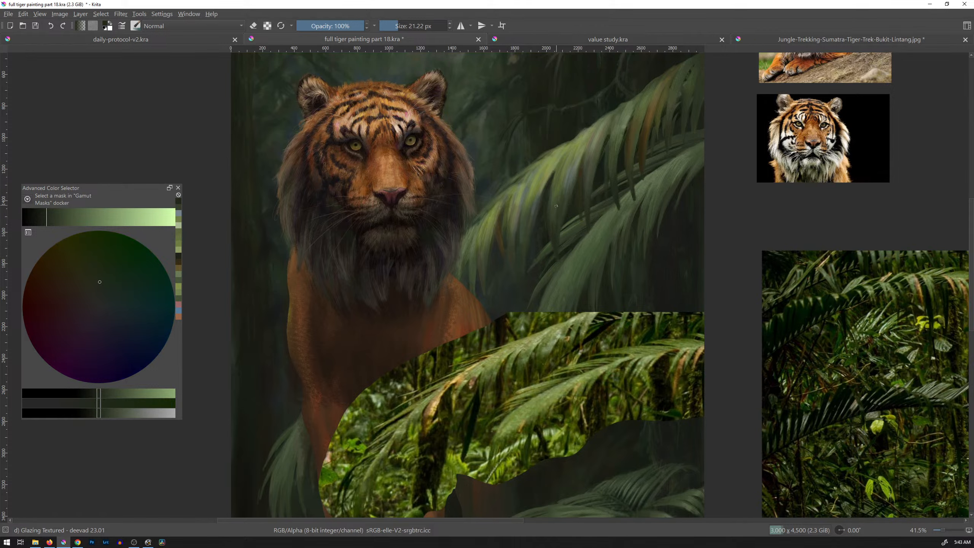
Enlarge the brush to 39.12 px, mix a brighter green from a sampled frond colour and paint a stroke on the upper frond's middle leaflets.
shift+drag(555, 216, 565, 214)
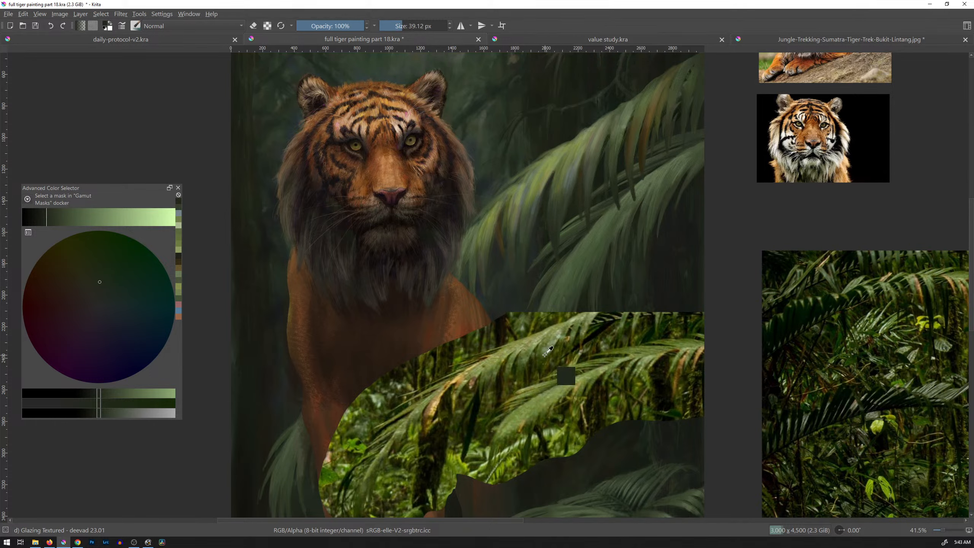
ctrl+click(559, 189)
drag(92, 273, 106, 275)
drag(562, 192, 561, 197)
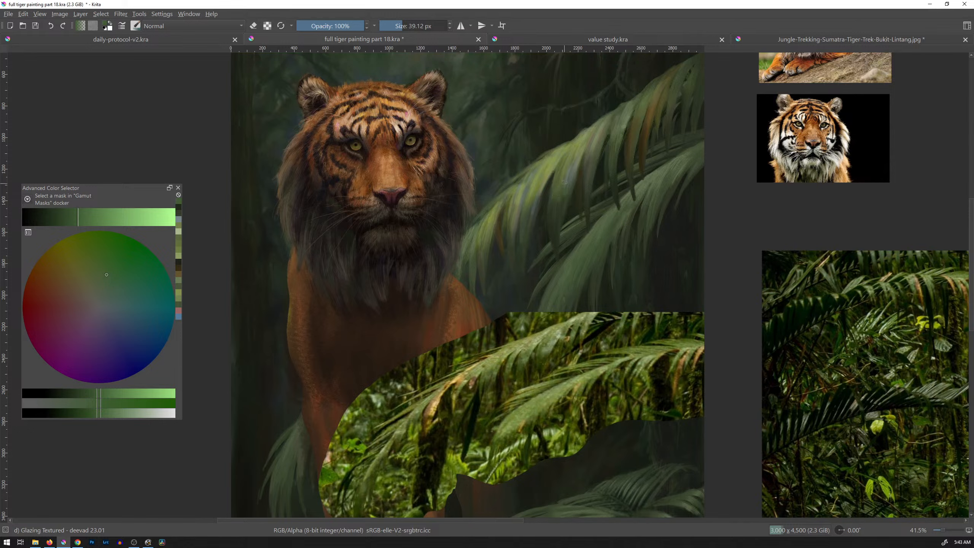
Sample a muted green from the upper frond, shift it toward a cooler green and blend strokes over the middle leaflets.
ctrl+click(558, 208)
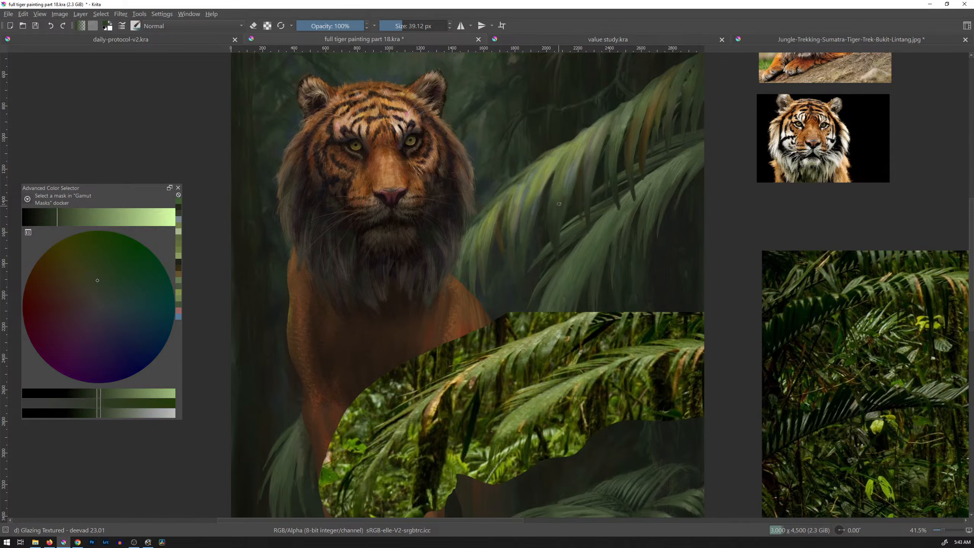
drag(562, 203, 569, 195)
click(108, 290)
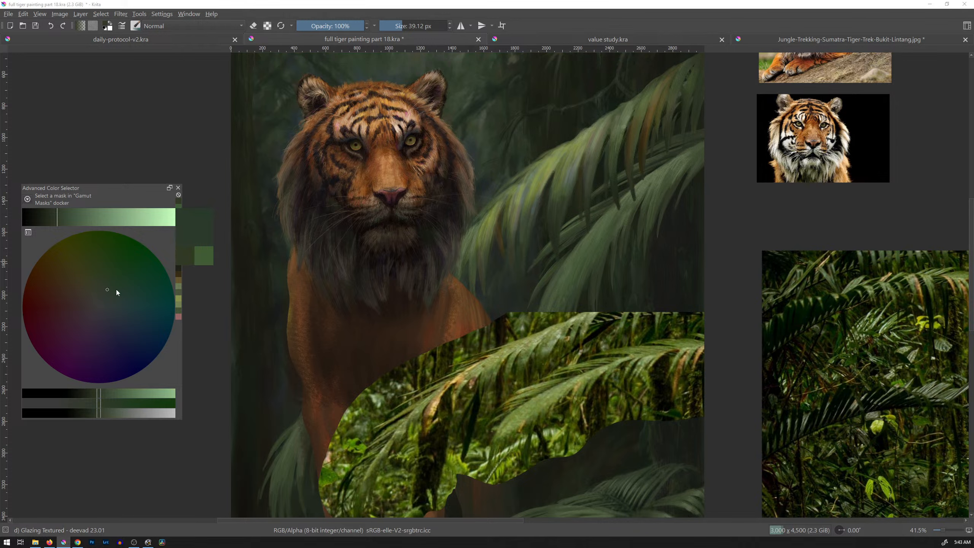
drag(558, 203, 563, 195)
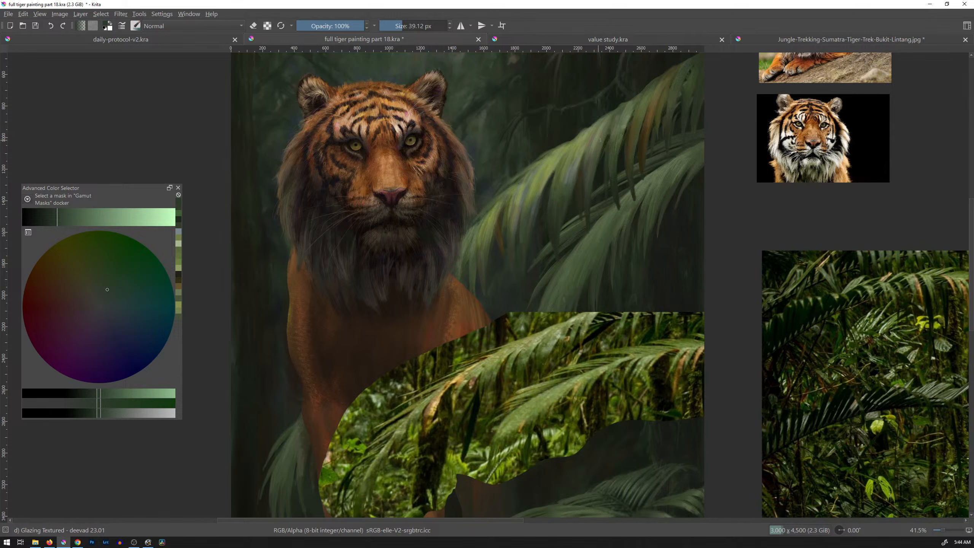
Sample the golden brown from the upper frond's dry leaflets and paint a warm accent up a hanging middle leaflet.
ctrl+click(642, 147)
drag(557, 256, 555, 216)
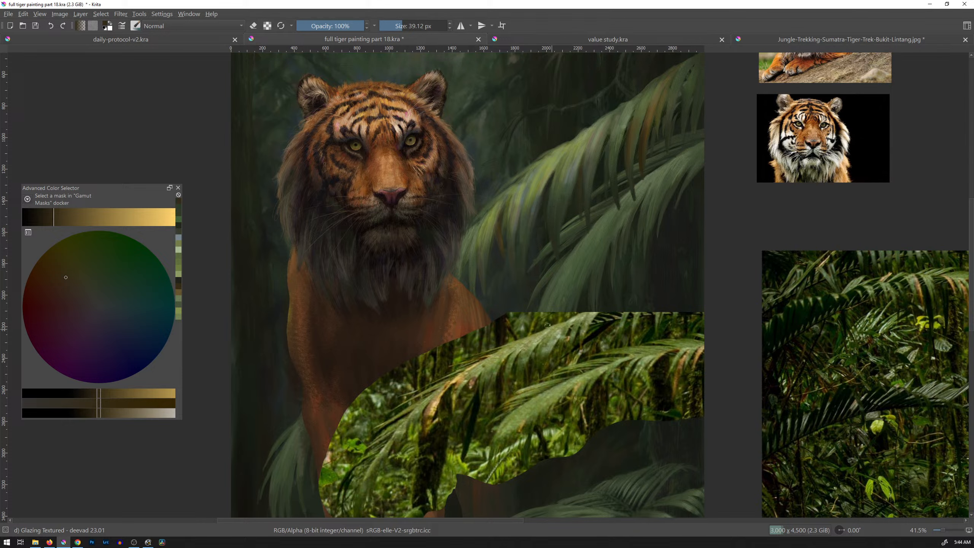
key(t)
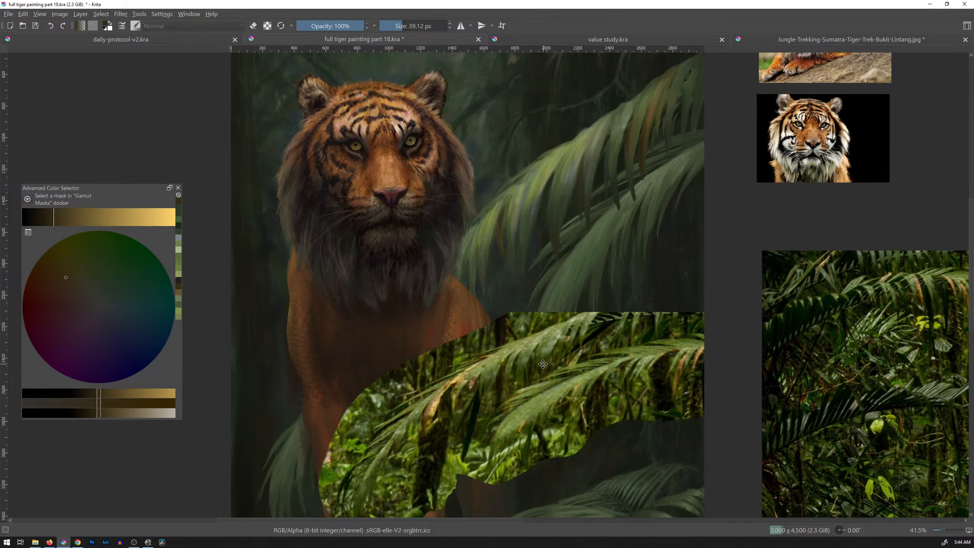
key(b)
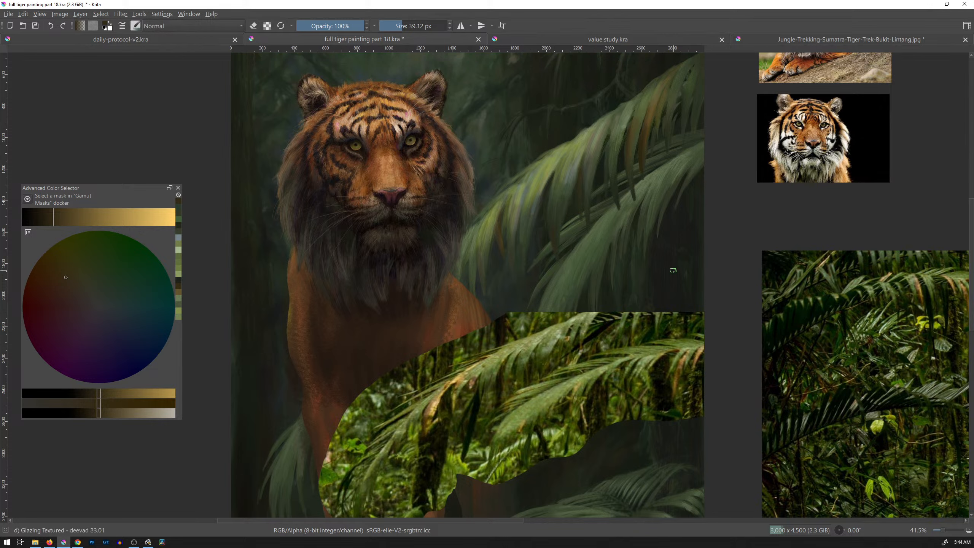
Sample a pale grey-green along the upper frond's spine and paint a soft highlight down the adjacent leaflet.
ctrl+click(588, 161)
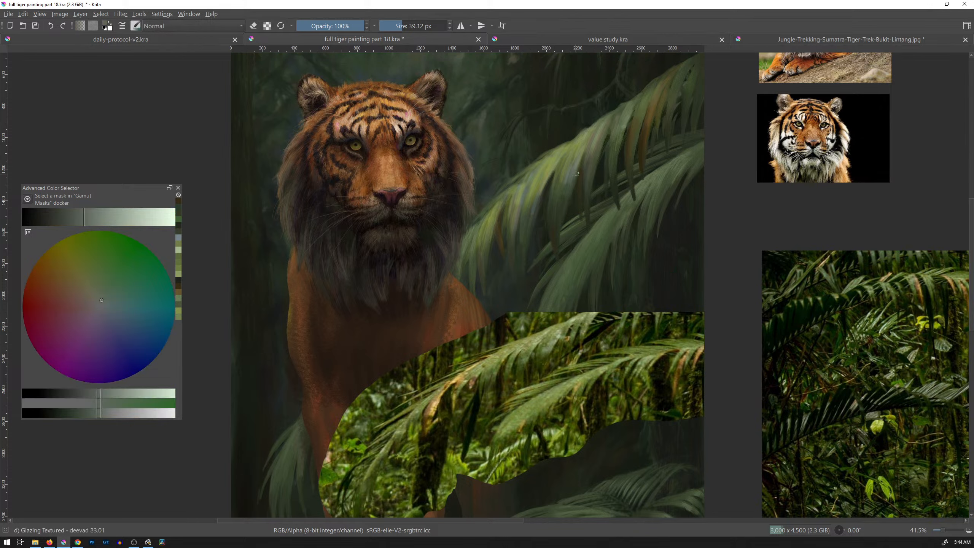
drag(580, 165, 574, 180)
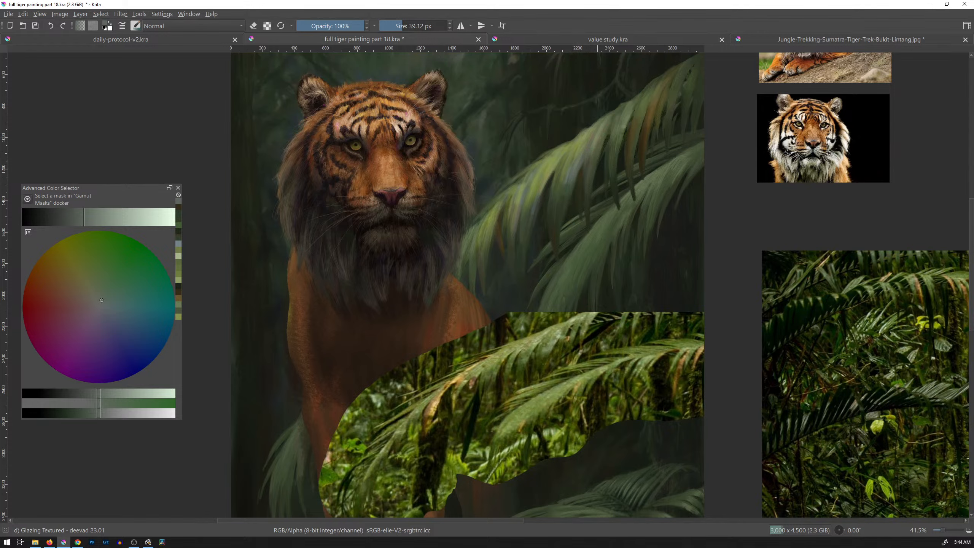
drag(652, 448, 637, 310)
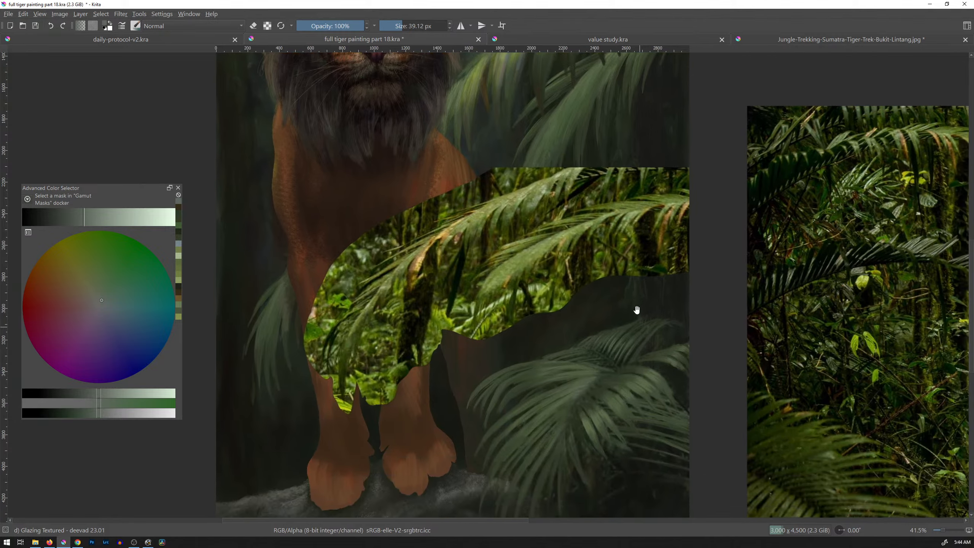
drag(607, 152, 633, 322)
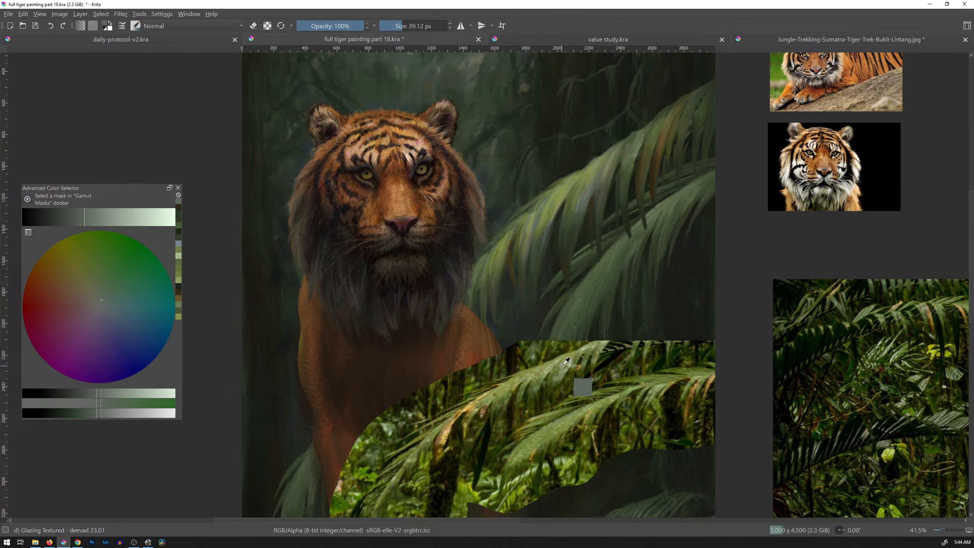
Sample yellow-greens from the photo cut-out and paint bright leaflet highlights just below the upper frond's spine.
ctrl+click(583, 387)
drag(597, 189, 596, 194)
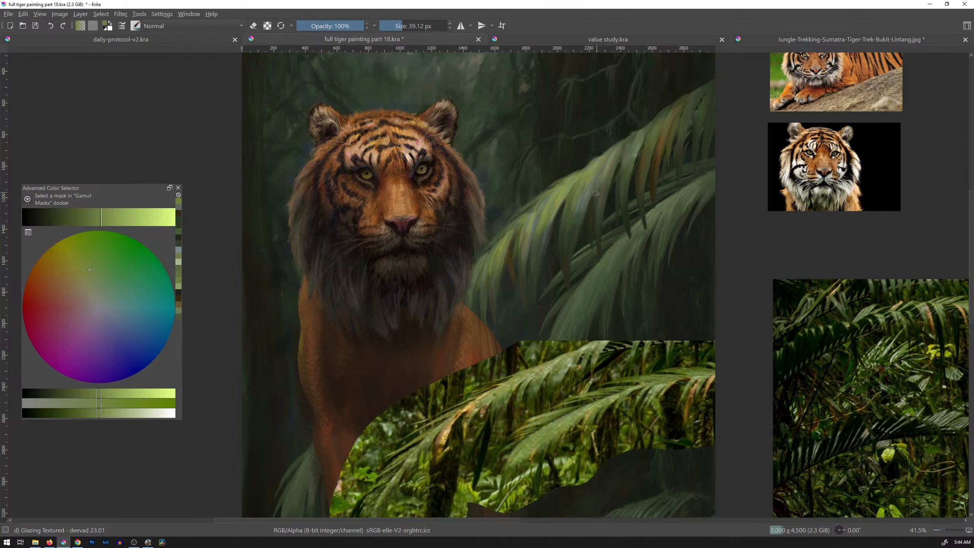
ctrl+click(558, 371)
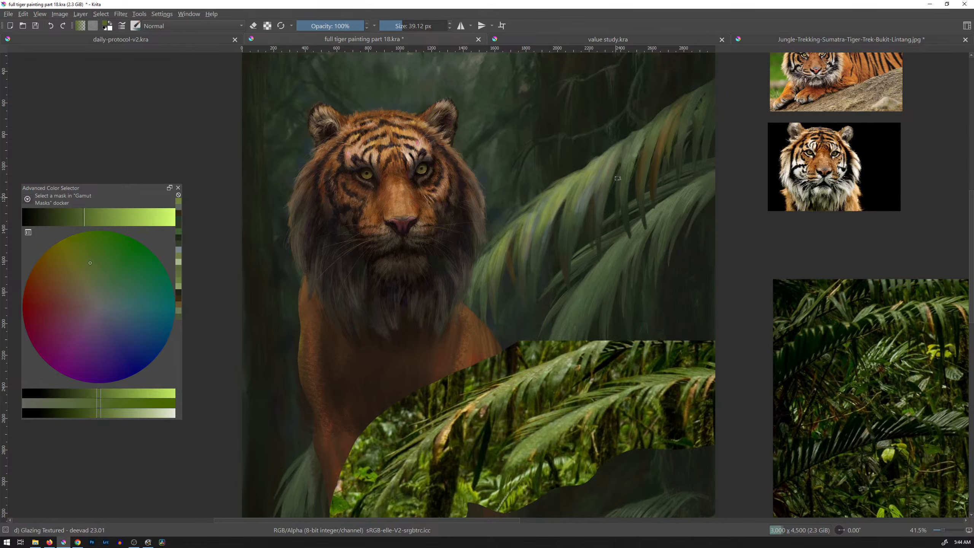
drag(595, 190, 613, 167)
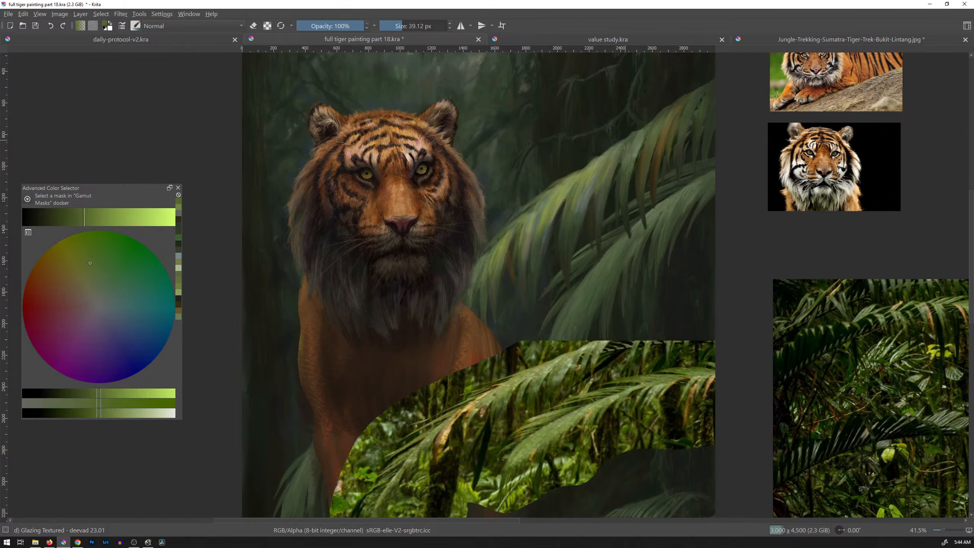
Sample muted greens from the painted leaflets and blend long strokes up to the upper frond's spine.
ctrl+click(604, 209)
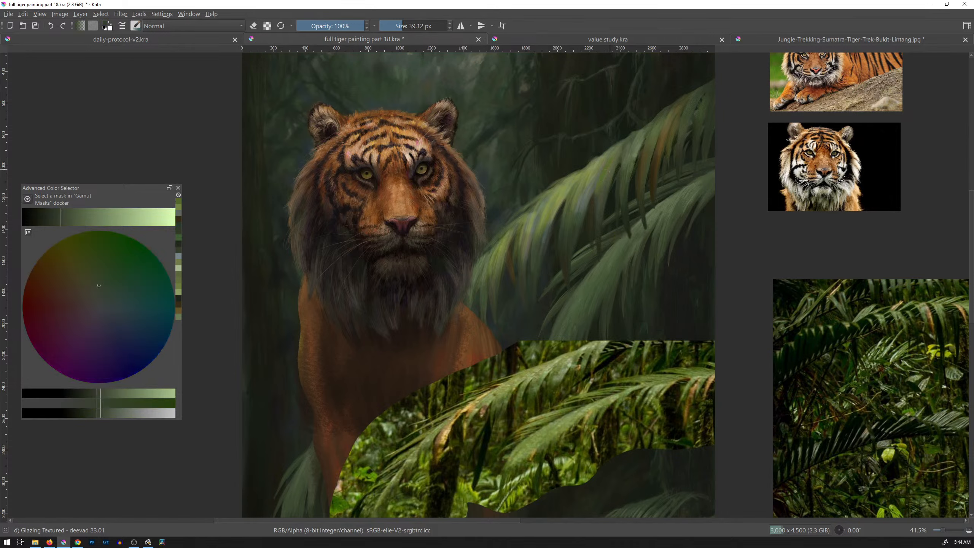
drag(600, 196, 622, 148)
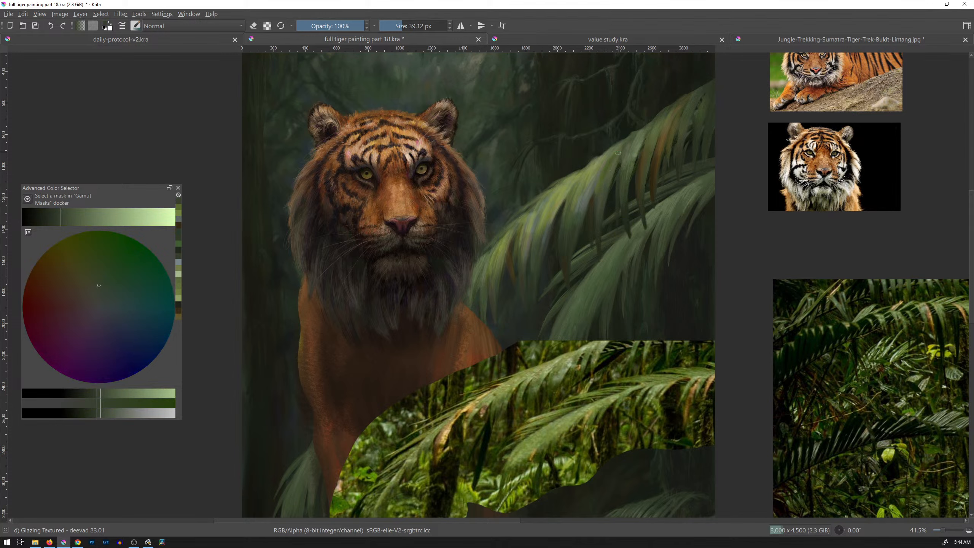
ctrl+click(603, 197)
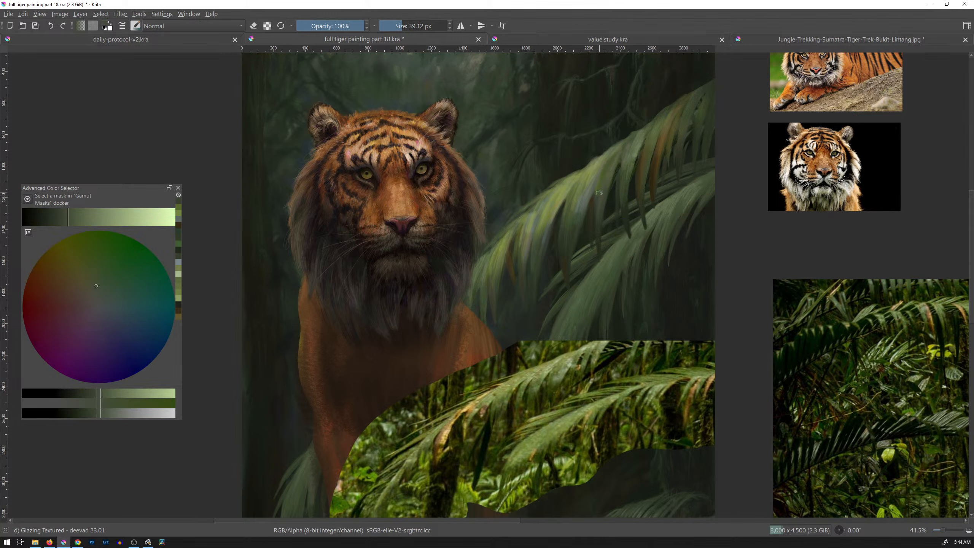
drag(601, 193, 619, 153)
ctrl+click(617, 167)
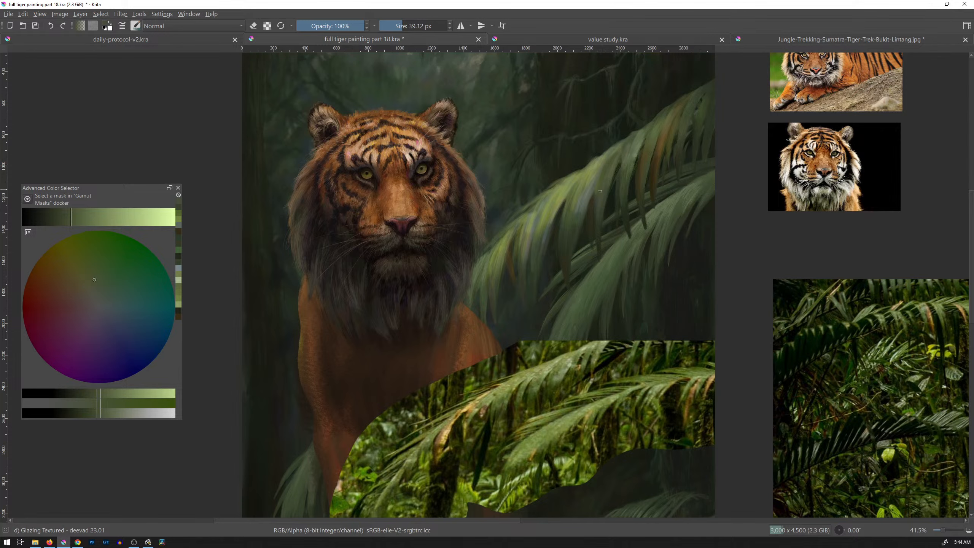
drag(602, 191, 616, 152)
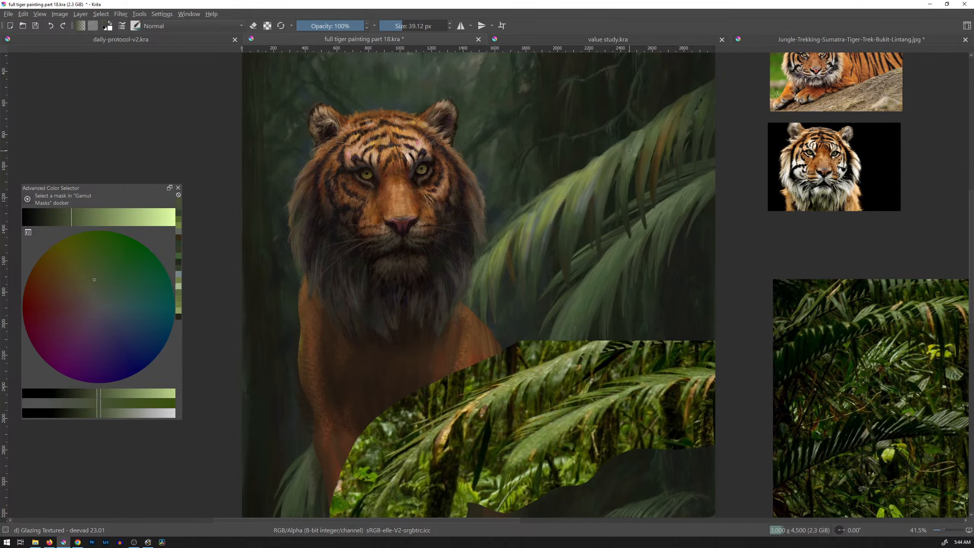
Sample a pale green at the upper frond's spine and a leaflet green below it, and paint strokes defining the leaflet bases.
ctrl+click(634, 143)
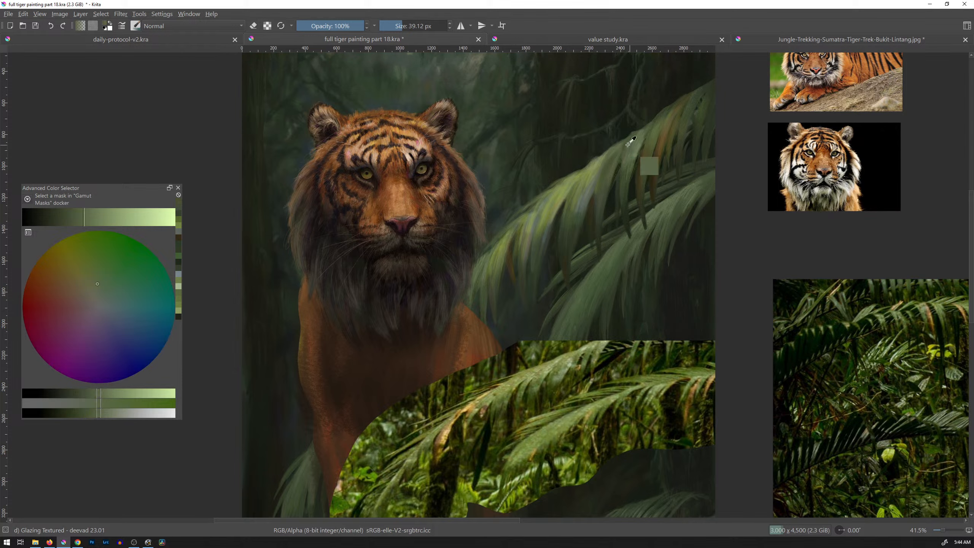
drag(634, 135, 625, 147)
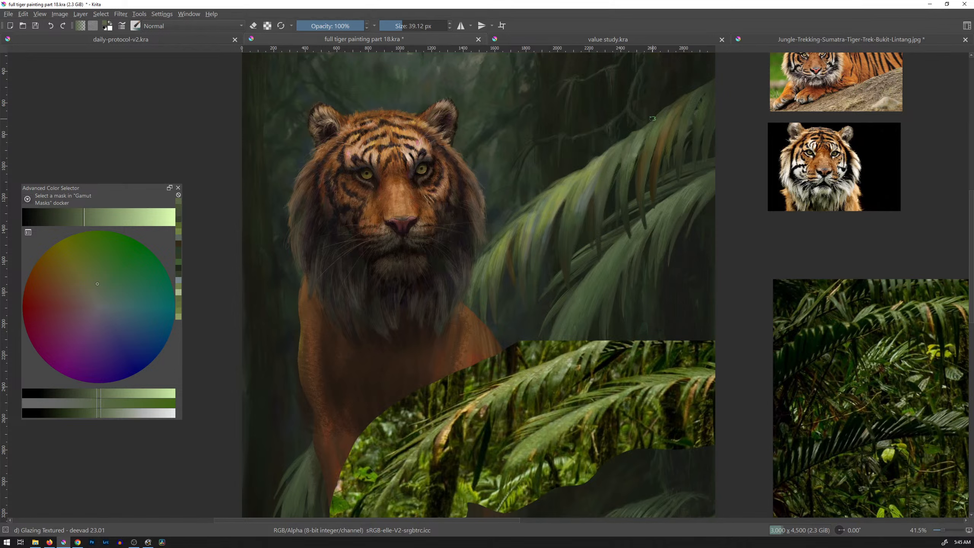
ctrl+click(619, 169)
drag(629, 171, 622, 158)
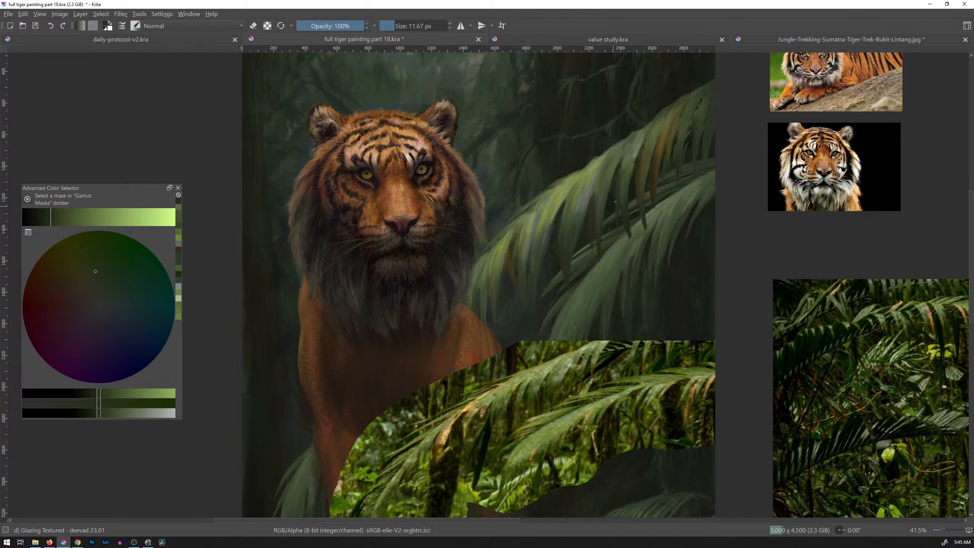
Sample the dry leaflets' brown, darken it and paint a thin 11.67 px accent along a hanging leaflet of the upper frond.
key(k)
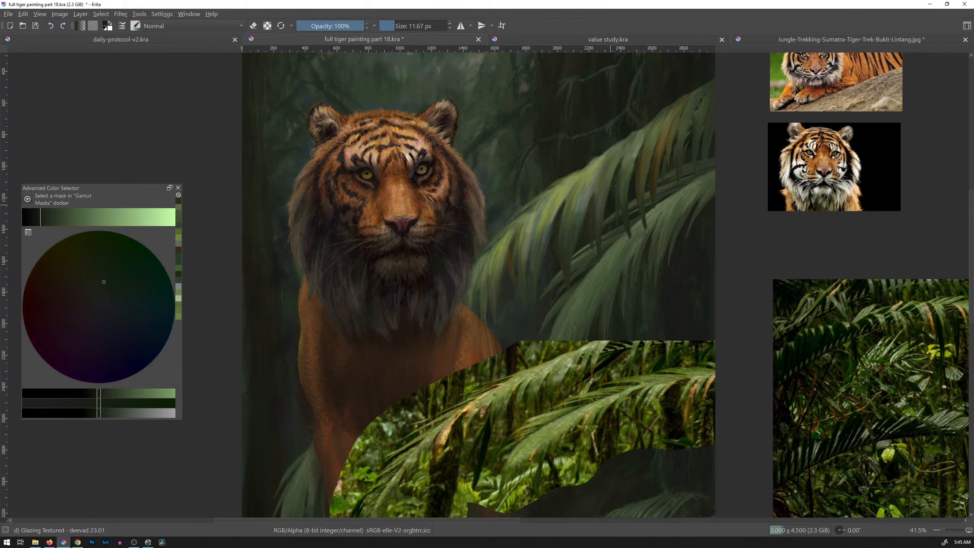
ctrl+click(673, 188)
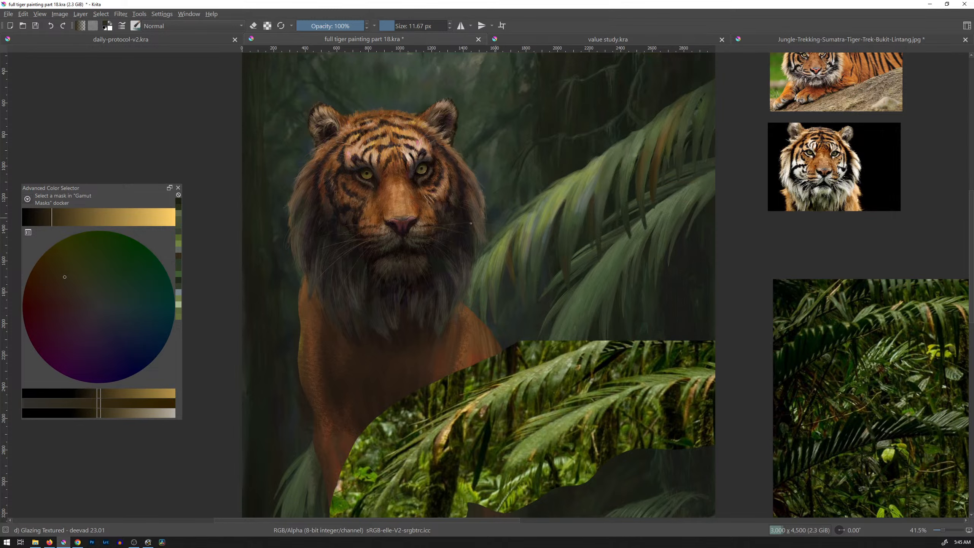
click(46, 218)
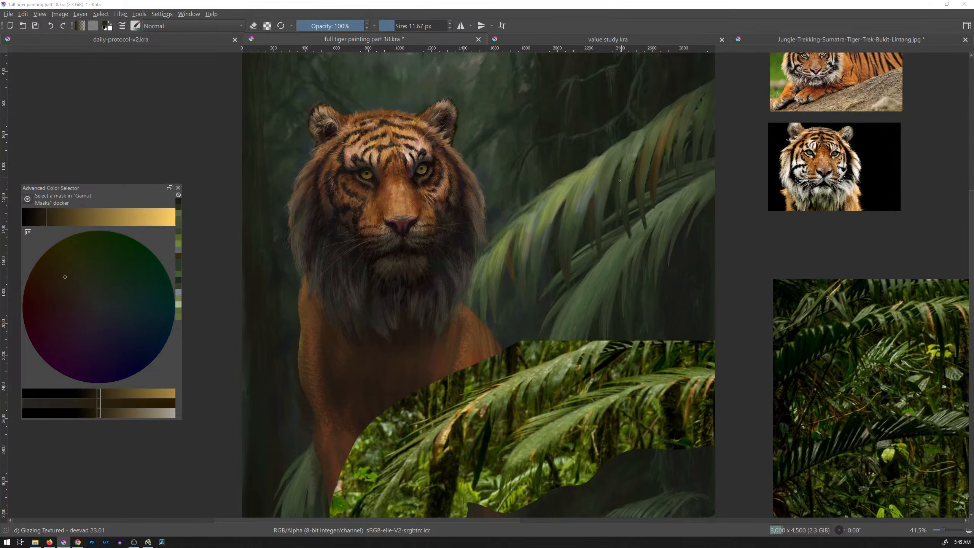
drag(618, 181, 614, 199)
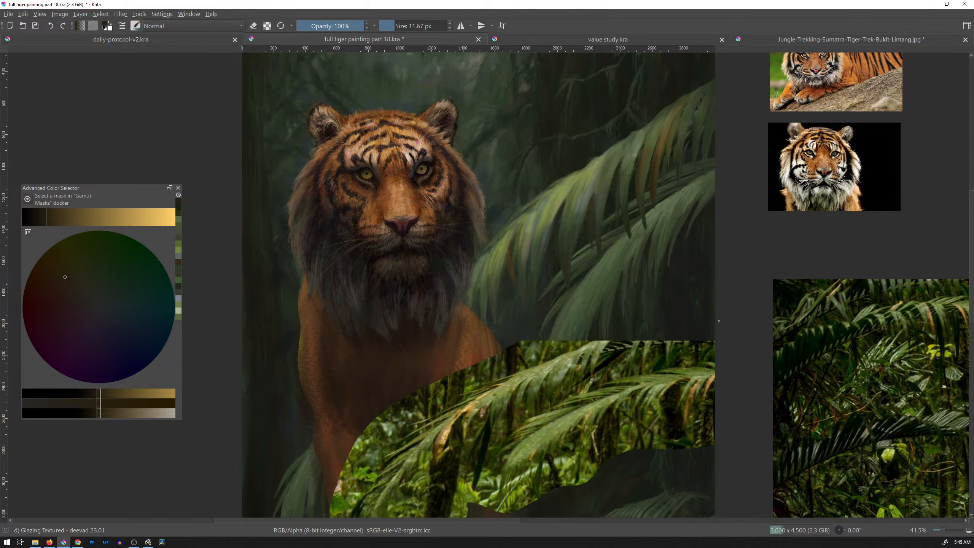
Enlarge the brush to 36.13 px, sample the dark tone beneath the upper frond and paint over its lower leaflet tips.
mouse_move(651, 234)
mouse_down()
mouse_move(626, 285)
mouse_move(643, 250)
mouse_move(671, 237)
mouse_up()
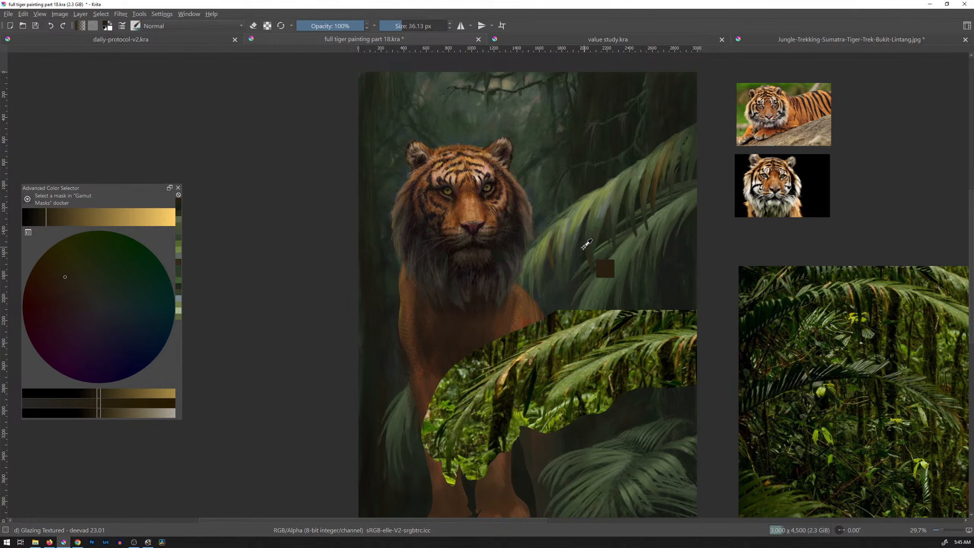
ctrl+click(569, 268)
mouse_move(570, 269)
mouse_down()
mouse_move(588, 228)
mouse_move(555, 254)
mouse_move(570, 208)
mouse_move(559, 246)
mouse_up()
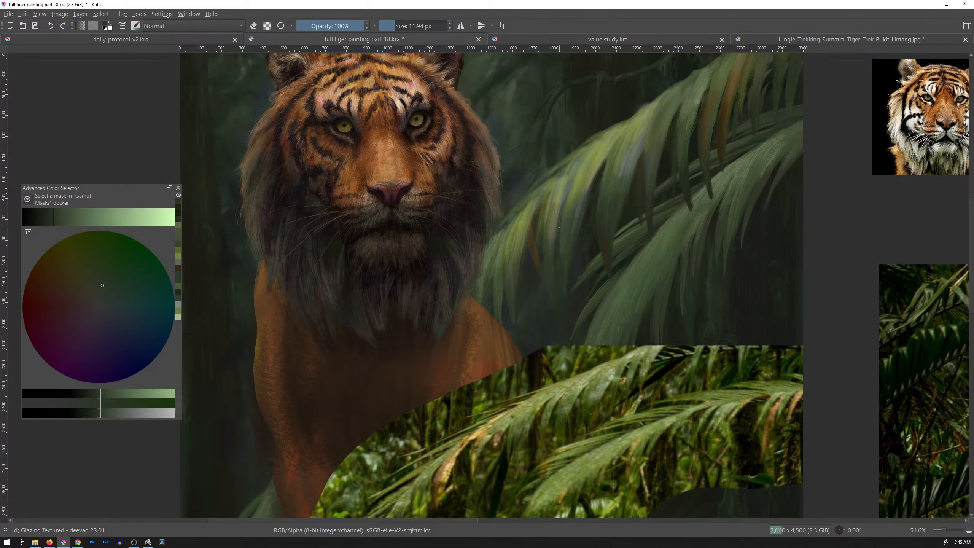
With an 11.94 px brush, sample dark greens around the upper frond and refine its lower leaflet tips and the shadows below them.
ctrl+click(583, 263)
drag(568, 249, 561, 283)
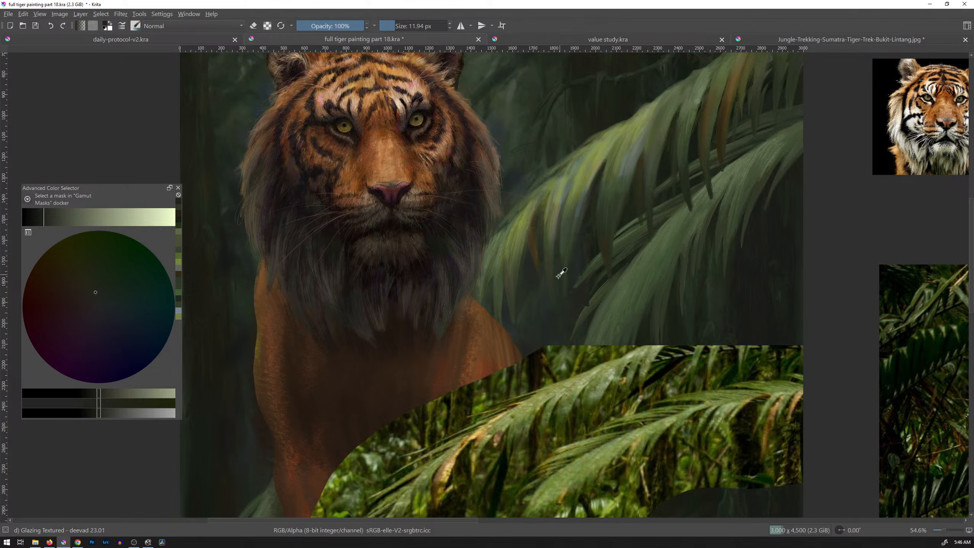
ctrl+click(556, 246)
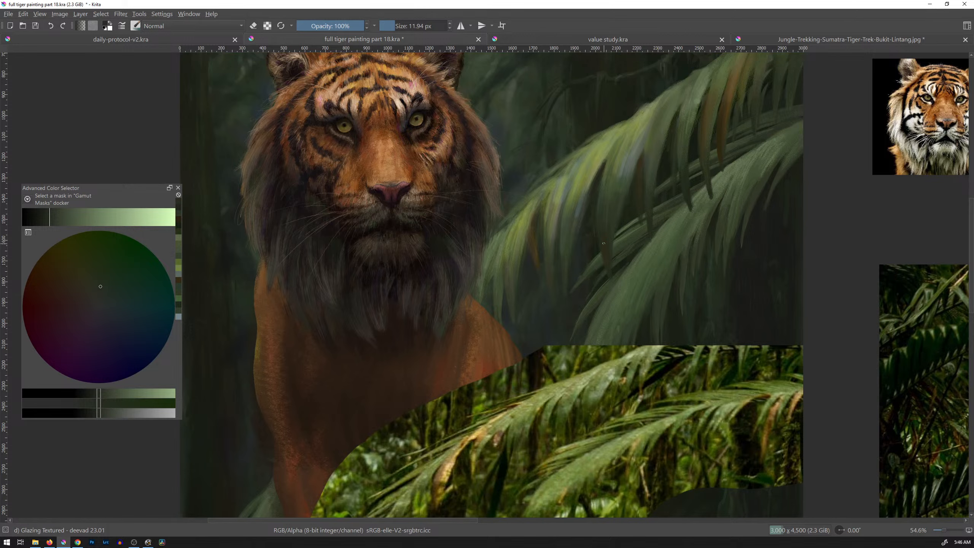
ctrl+click(551, 325)
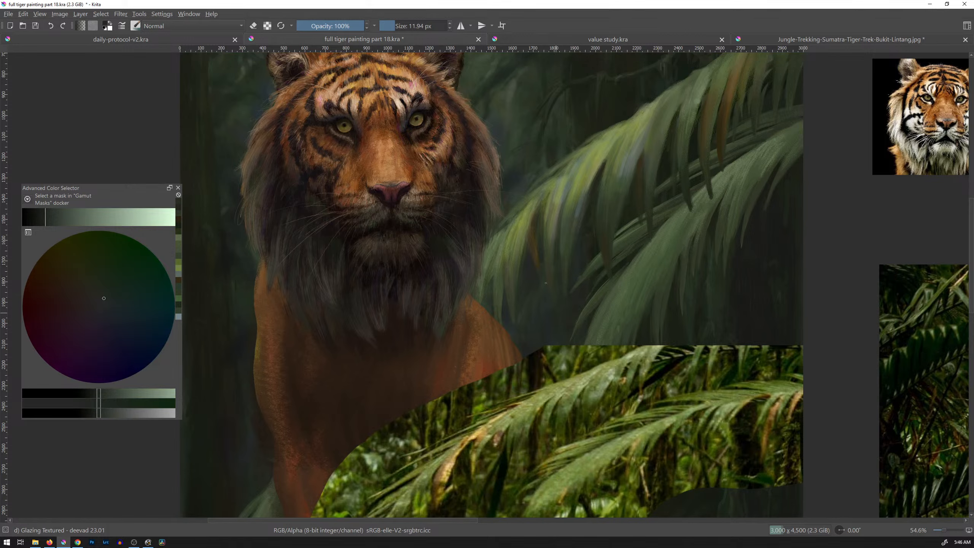
drag(555, 314, 562, 301)
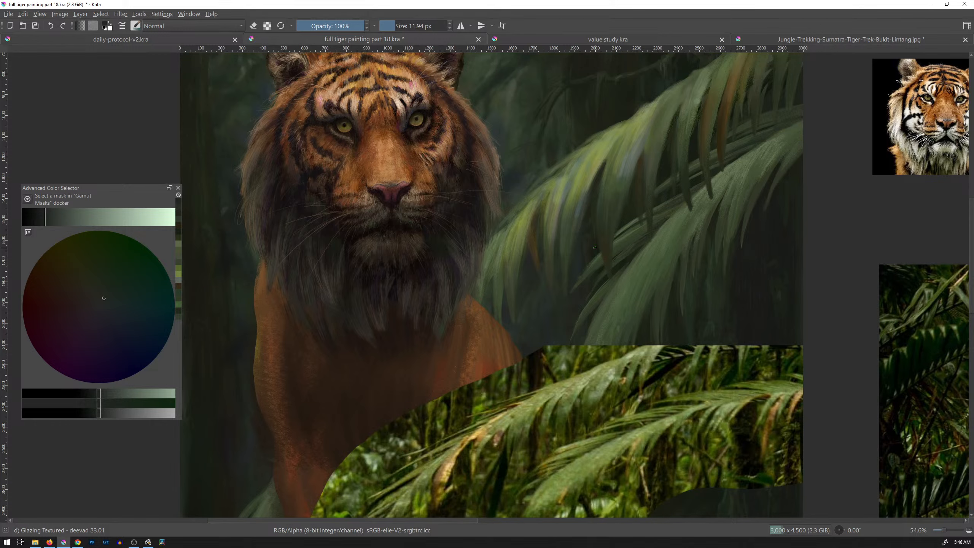
Sample dark greens beside the upper frond's leaflets and touch up the gaps between its lower tips and middle leaflets.
ctrl+click(528, 278)
drag(538, 287, 535, 290)
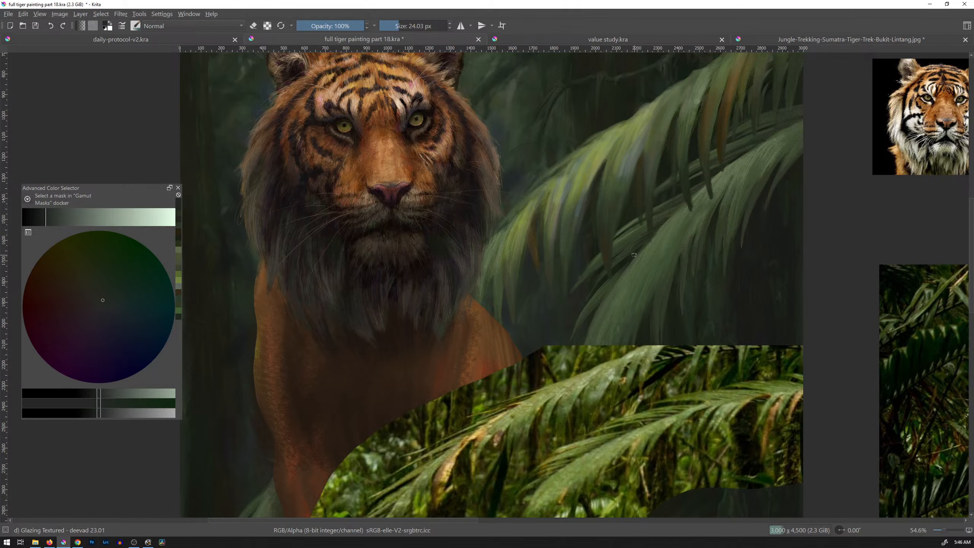
ctrl+click(630, 212)
drag(631, 212, 624, 207)
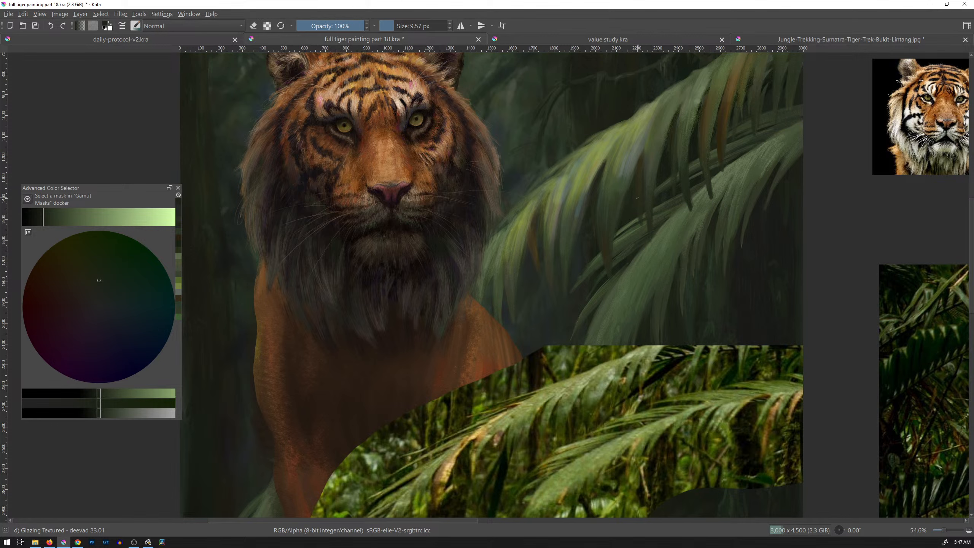
Sample dark brown from the mane and nearby greens, and touch up leaflets and gaps between the two fronds, enlarging the brush to 12.74 px.
ctrl+click(465, 208)
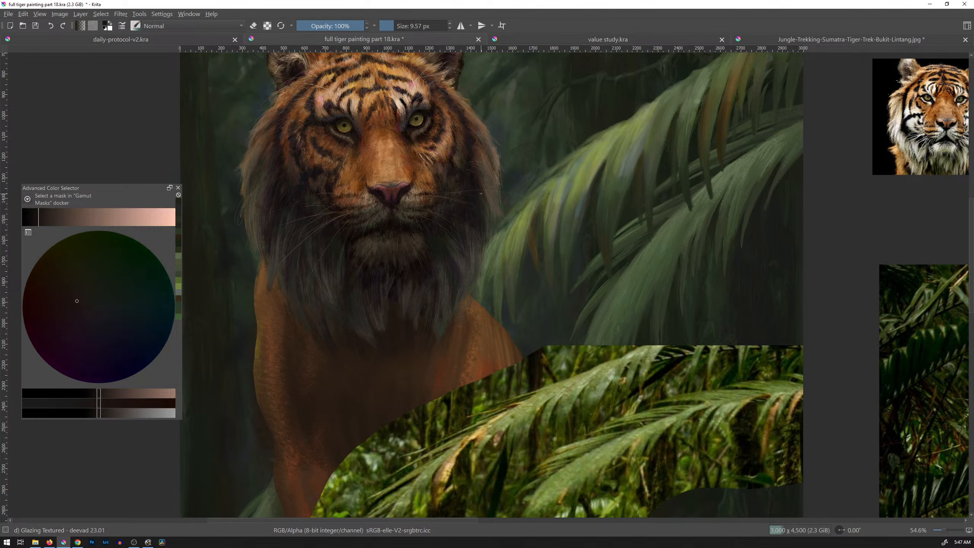
drag(612, 272, 613, 270)
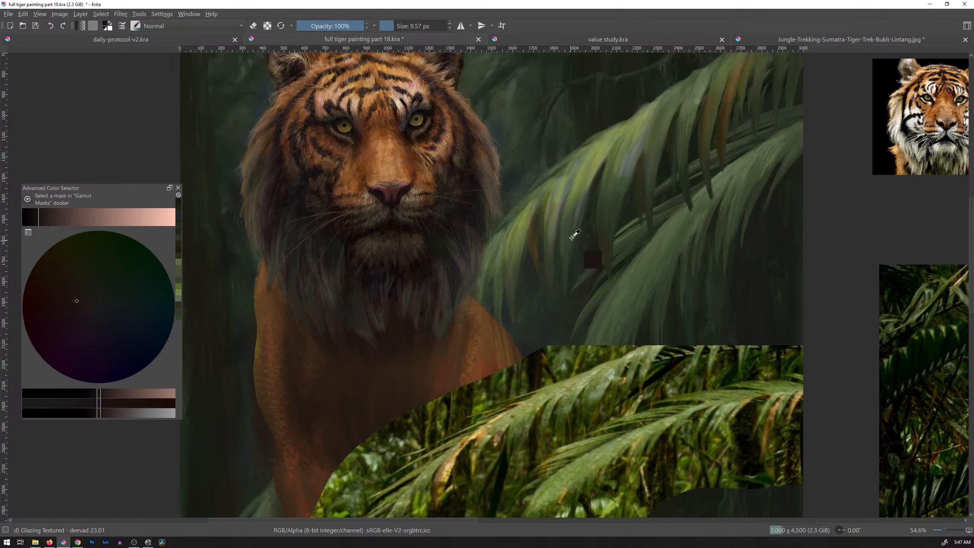
ctrl+click(600, 221)
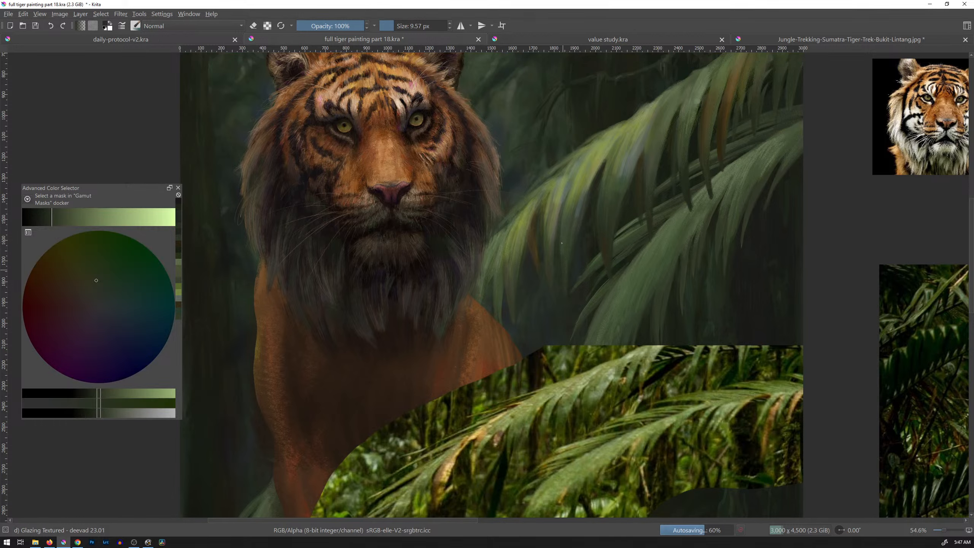
drag(566, 246, 569, 259)
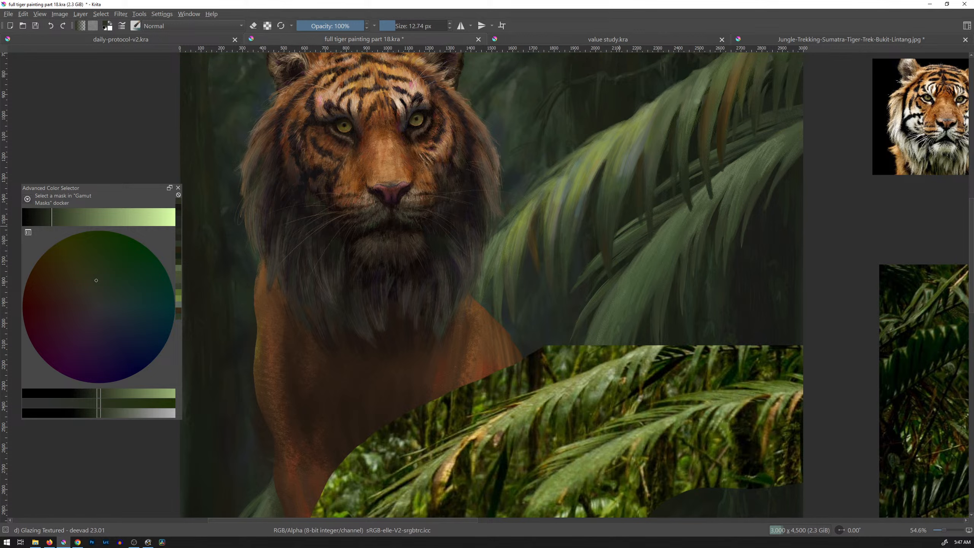
ctrl+click(584, 271)
drag(569, 258, 563, 276)
mouse_move(708, 213)
mouse_down()
mouse_move(672, 277)
mouse_move(711, 215)
mouse_up()
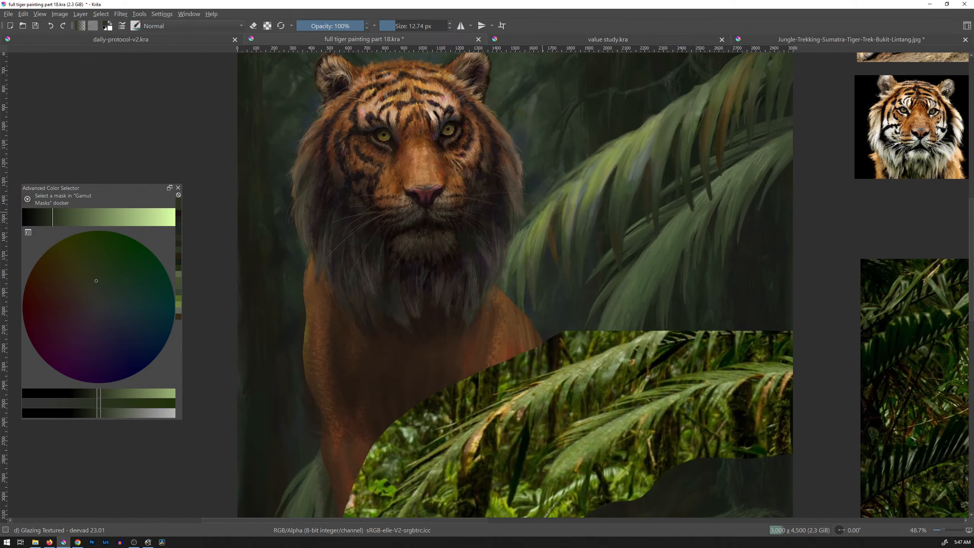
Sample greens from the upper frond, golden brown from its dry leaflets and orange from the tiger, and paint warm accents near the frond's tip.
ctrl+click(528, 222)
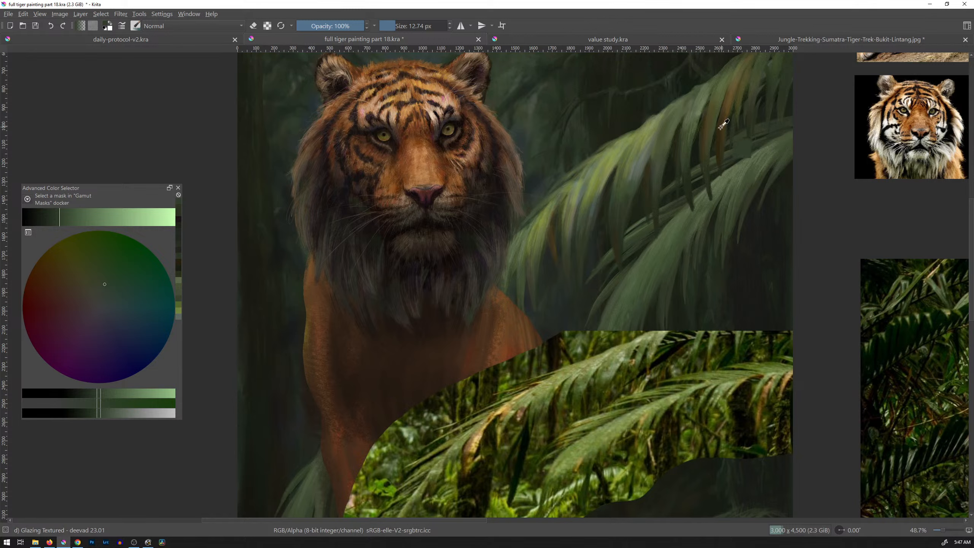
ctrl+click(543, 192)
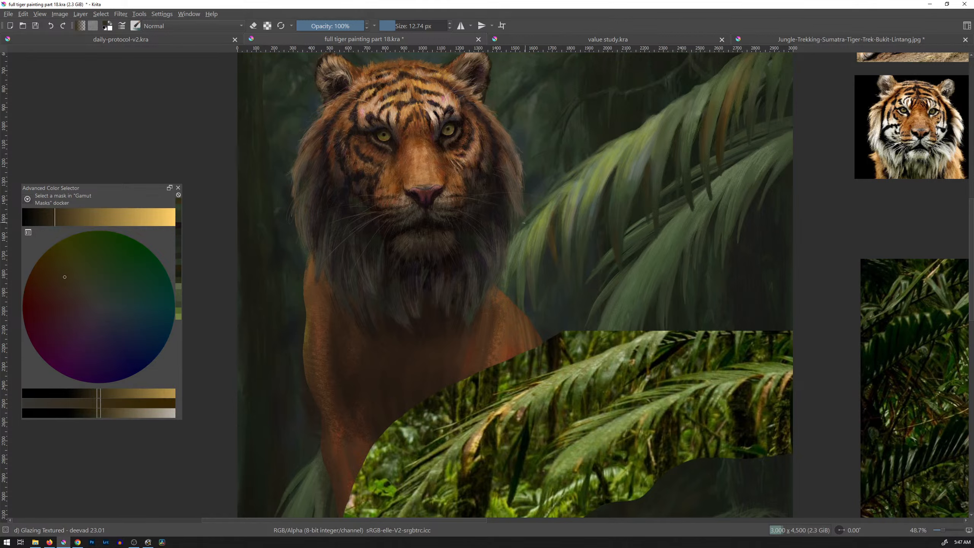
ctrl+click(730, 96)
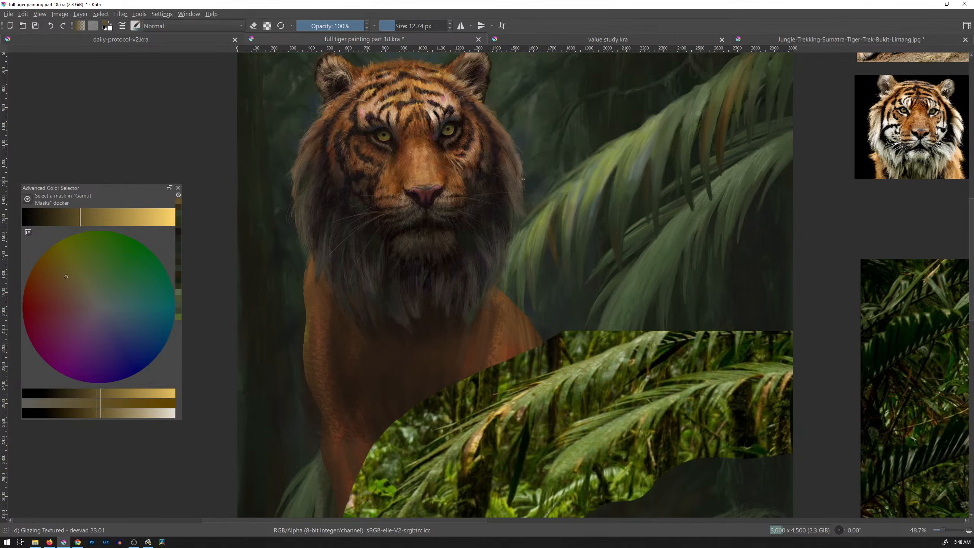
ctrl+click(442, 174)
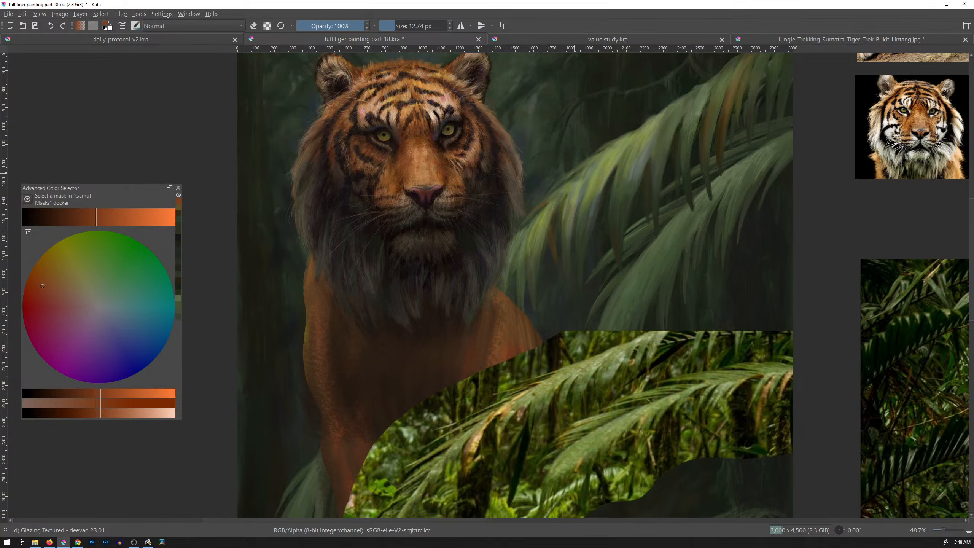
ctrl+click(489, 166)
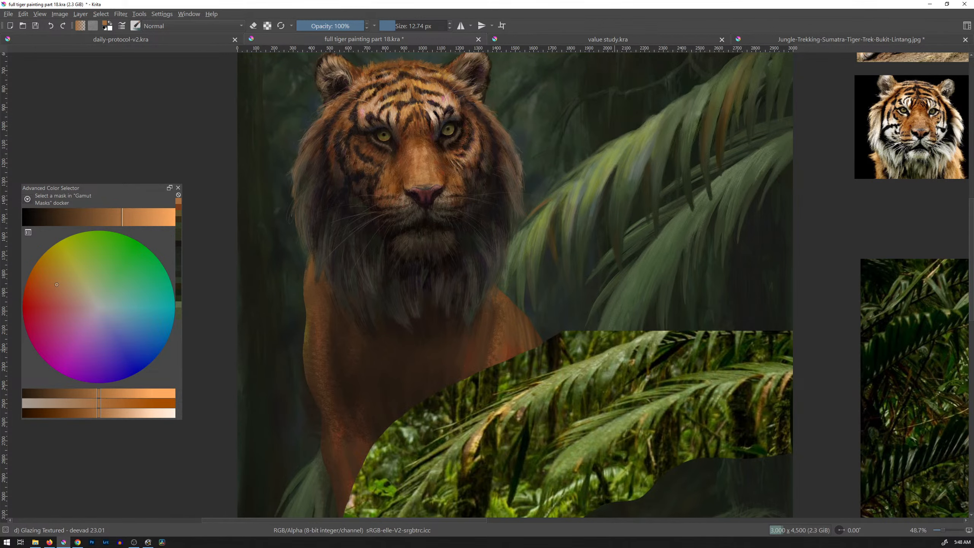
ctrl+click(622, 156)
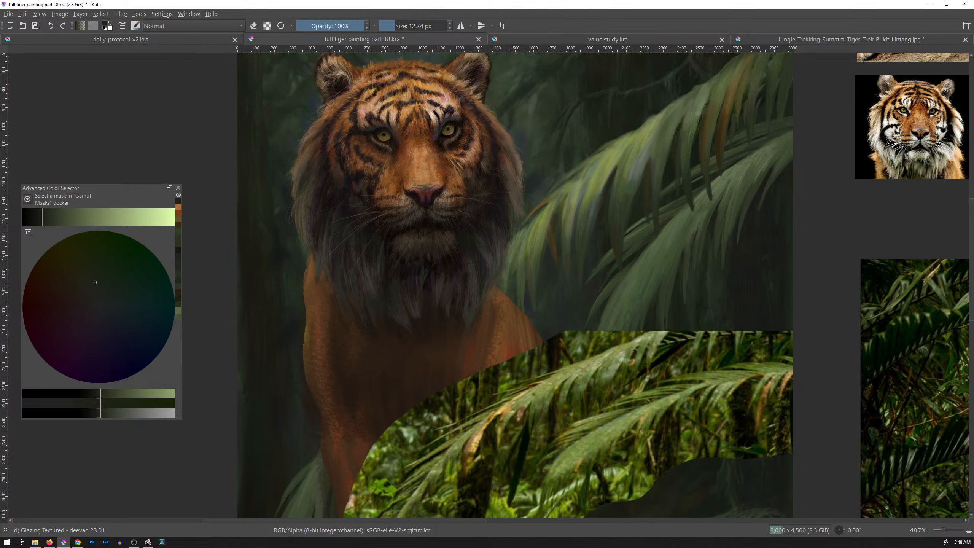
Sample light and yellowish greens from the upper frond and paint highlights on its leaflets near the mane, enlarging the brush to 19.48 px.
ctrl+click(530, 230)
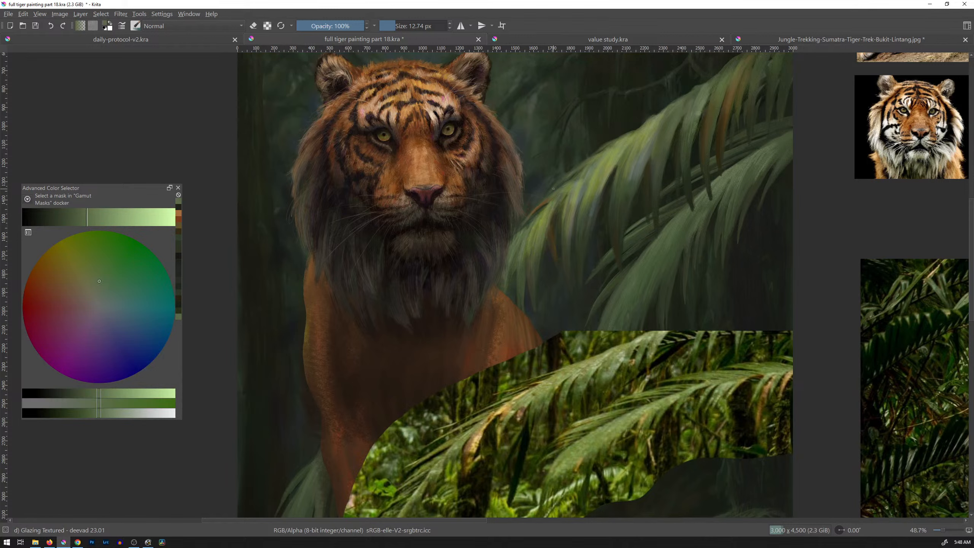
drag(544, 237, 526, 229)
ctrl+click(529, 227)
ctrl+click(537, 220)
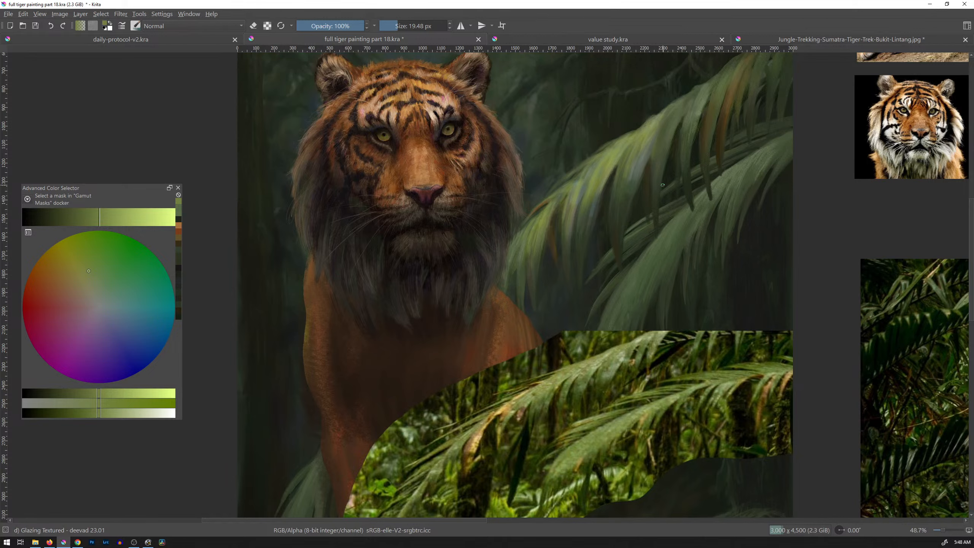
ctrl+click(574, 186)
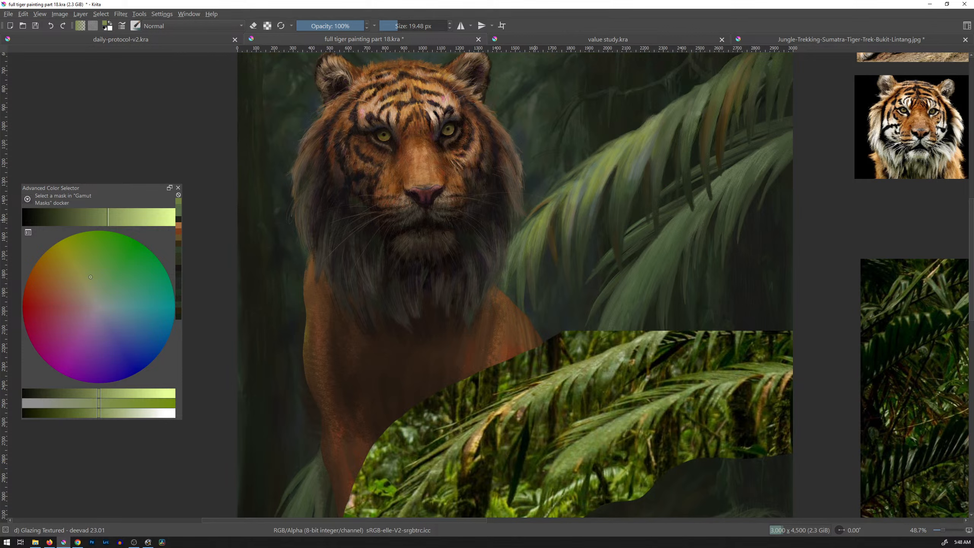
drag(542, 207, 534, 219)
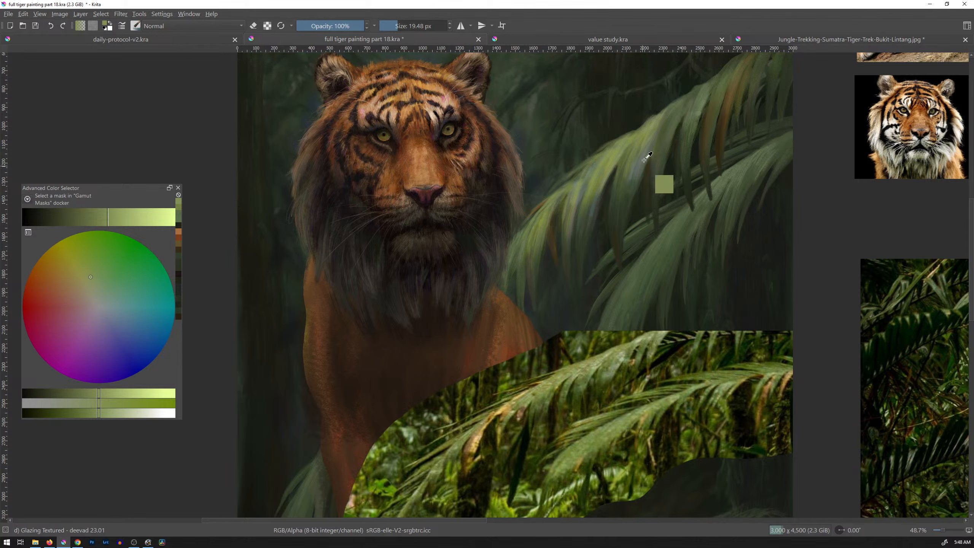
drag(682, 204, 668, 228)
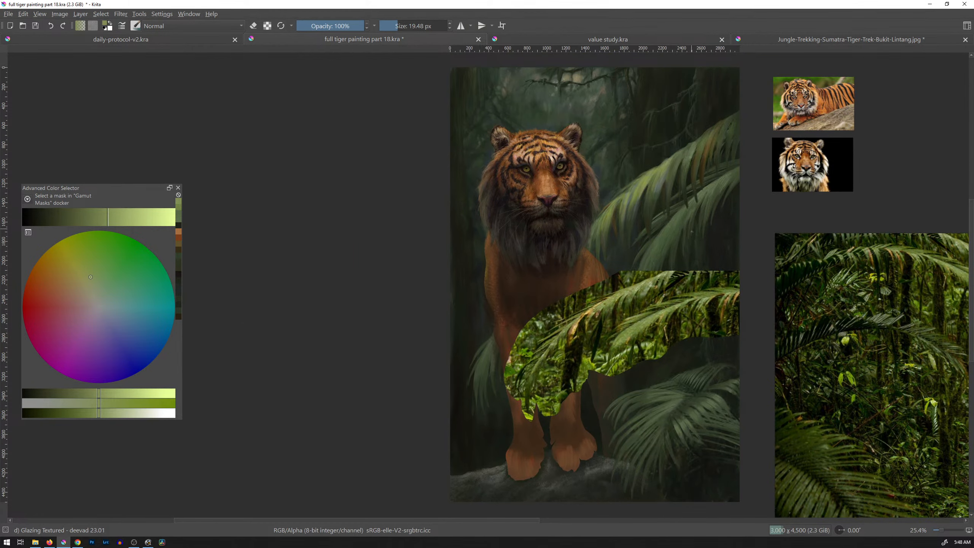
Sample greens from the upper frond and brighten its middle leaflets up to the rib, enlarging the brush to 28.45 px.
drag(695, 229, 595, 242)
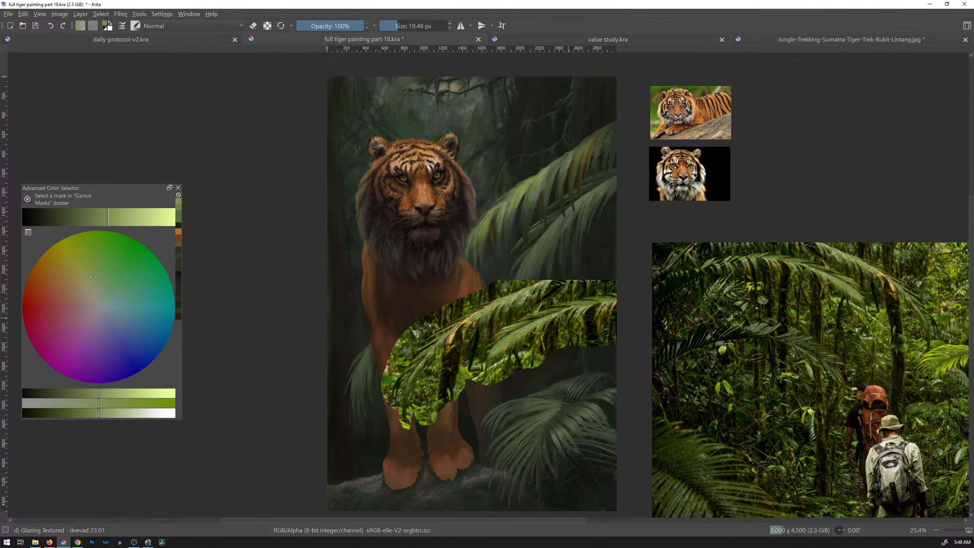
ctrl+click(539, 196)
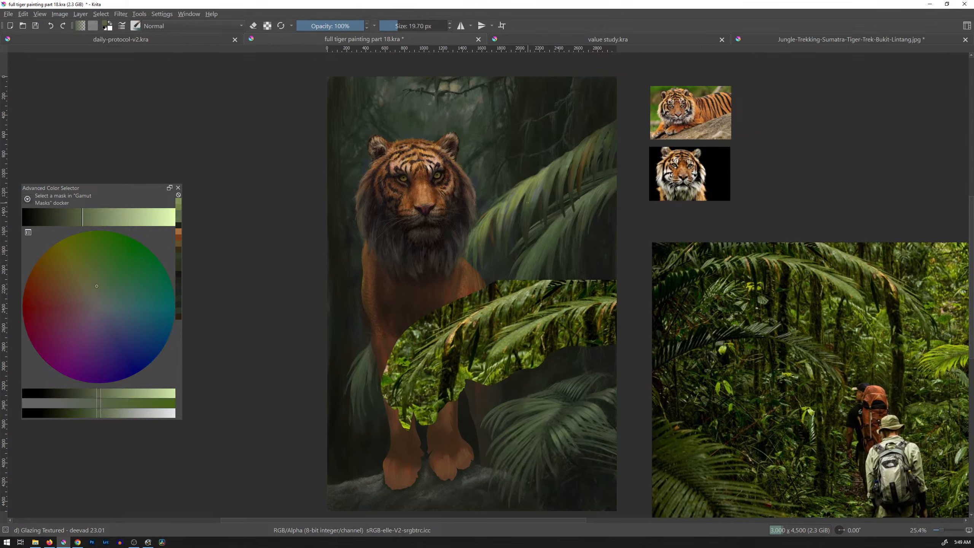
drag(528, 203, 529, 205)
ctrl+click(533, 185)
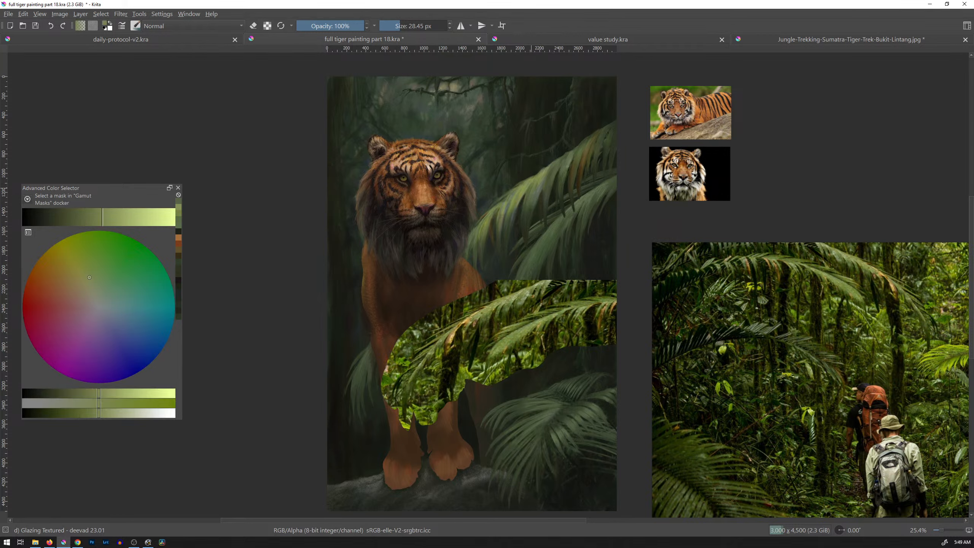
drag(531, 188, 547, 168)
Sample yellow-greens from the reference cut-out's frond and paint them into the upper frond's middle leaflets for colour variation.
ctrl+click(550, 212)
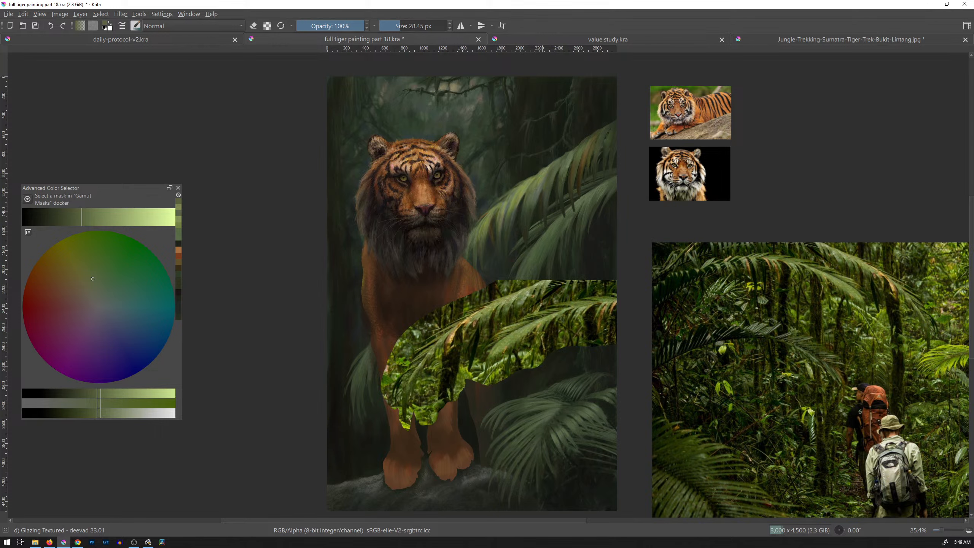
ctrl+drag(543, 282, 533, 290)
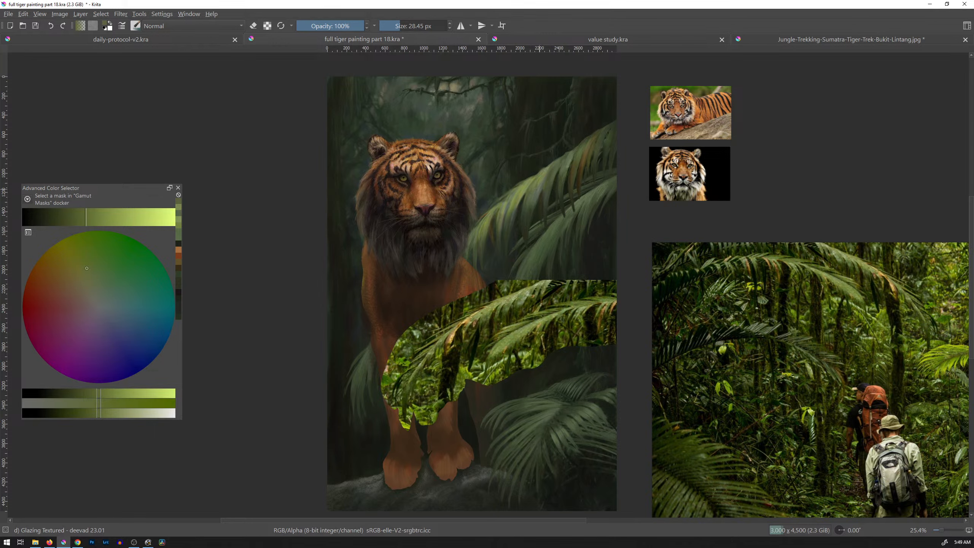
drag(546, 180, 546, 185)
ctrl+click(531, 298)
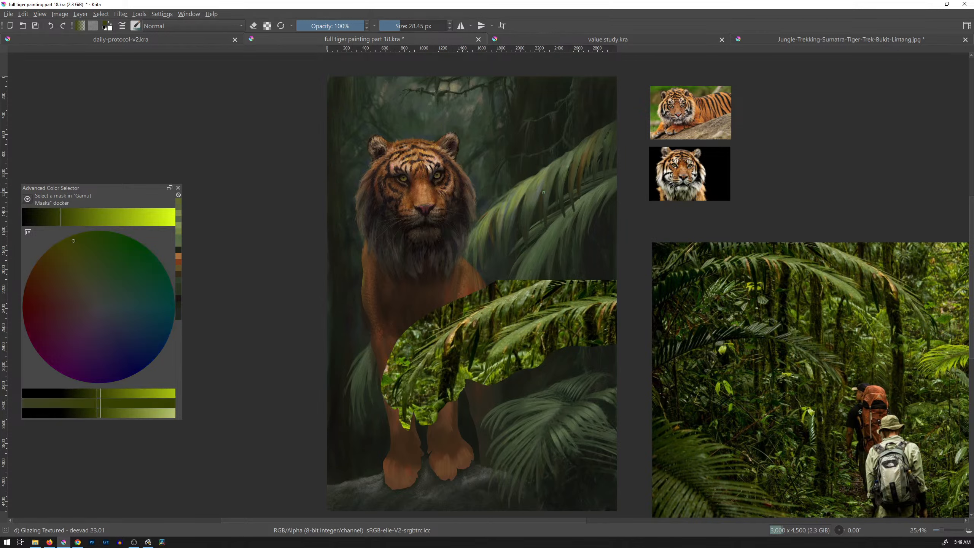
drag(544, 193, 551, 179)
Sample pale and mid greens from the painted frond and the reference, lighten the colour and paint highlights along the upper frond's rib.
ctrl+click(563, 185)
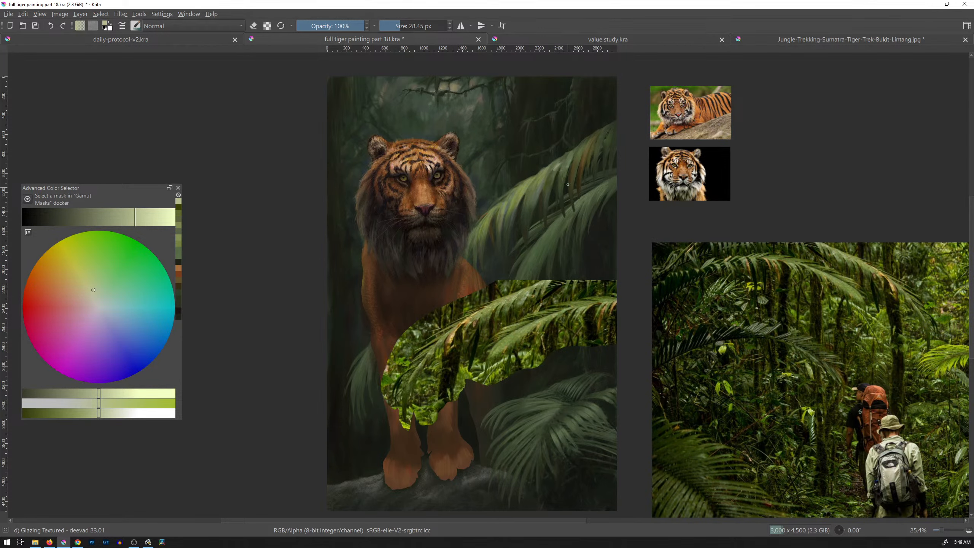
ctrl+click(538, 281)
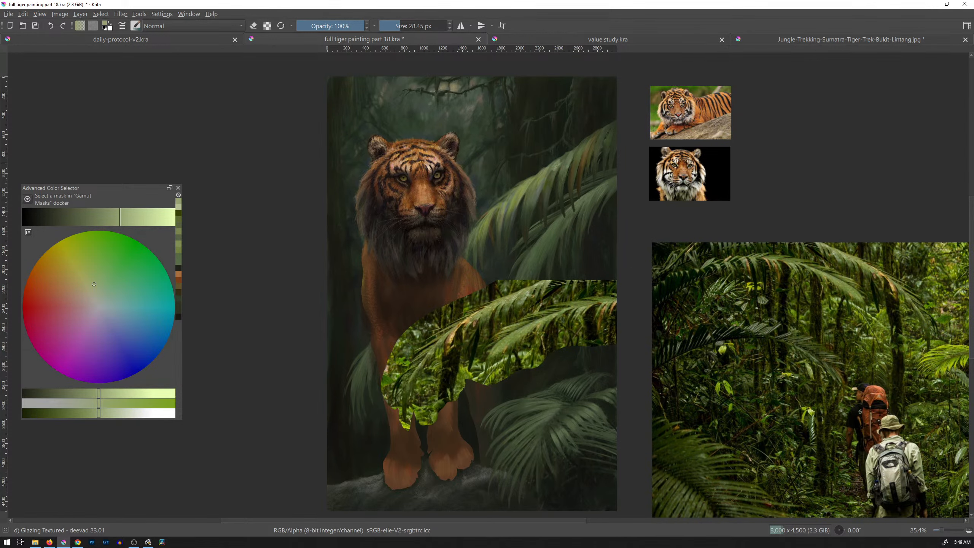
ctrl+click(542, 294)
drag(553, 172, 558, 170)
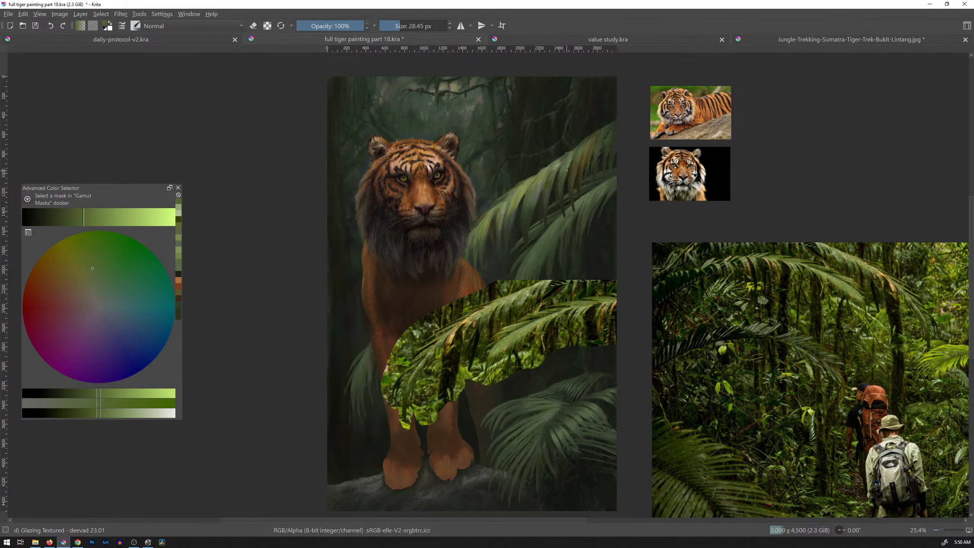
ctrl+click(515, 299)
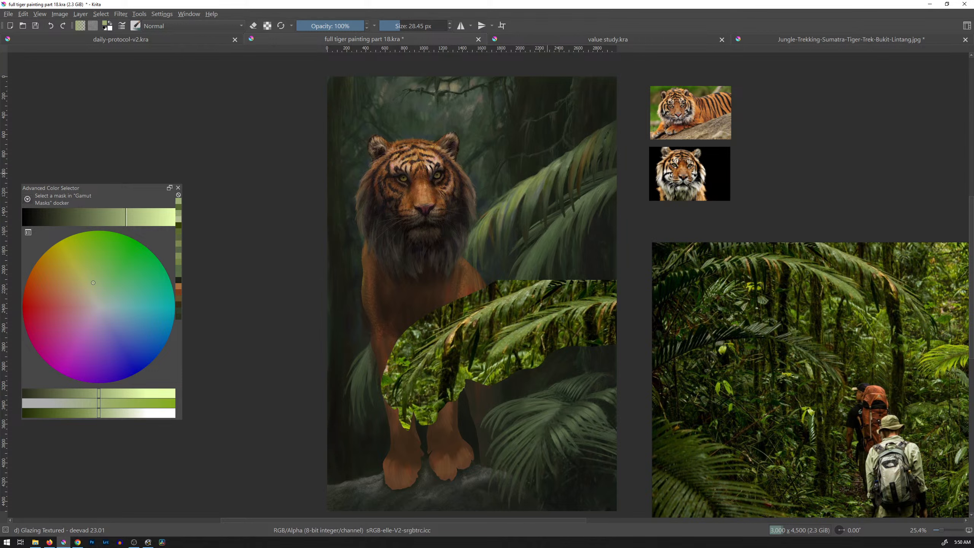
drag(126, 220, 136, 217)
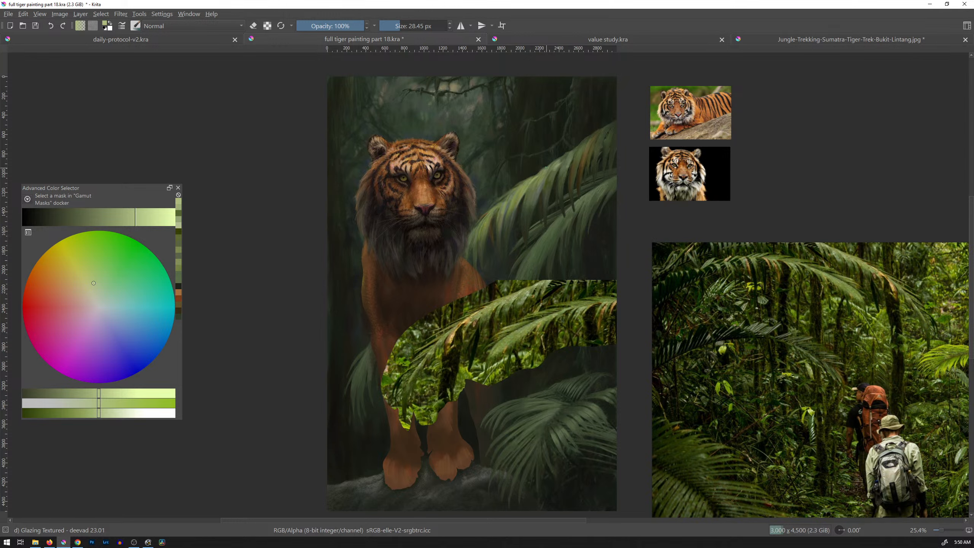
Sample dark and mid greens around the upper frond's lower leaflets and deepen the shadows between their tips.
ctrl+click(521, 215)
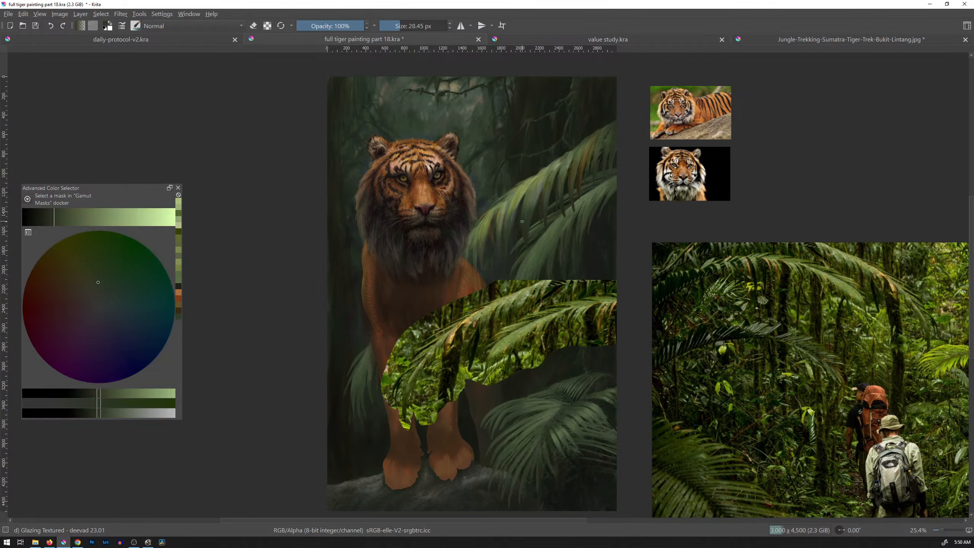
ctrl+click(524, 201)
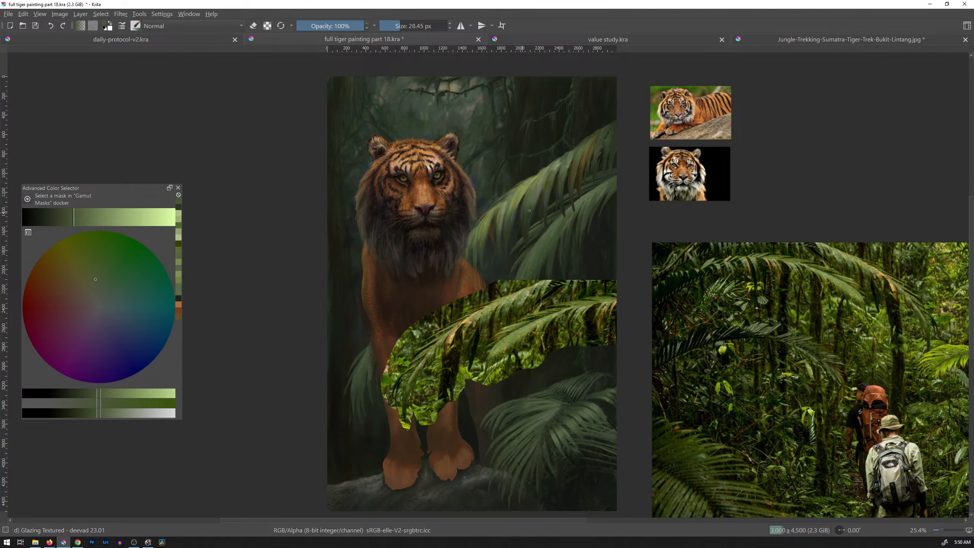
ctrl+click(529, 218)
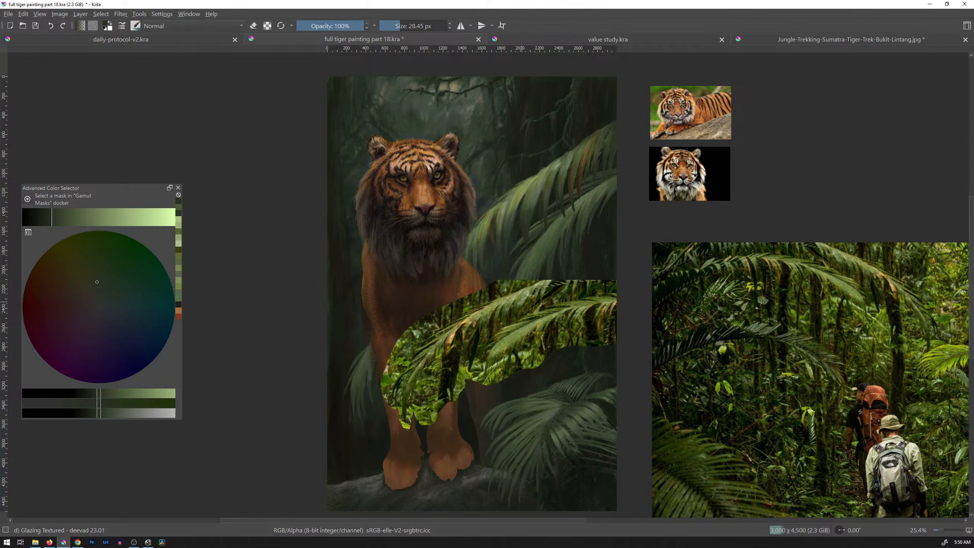
key(t)
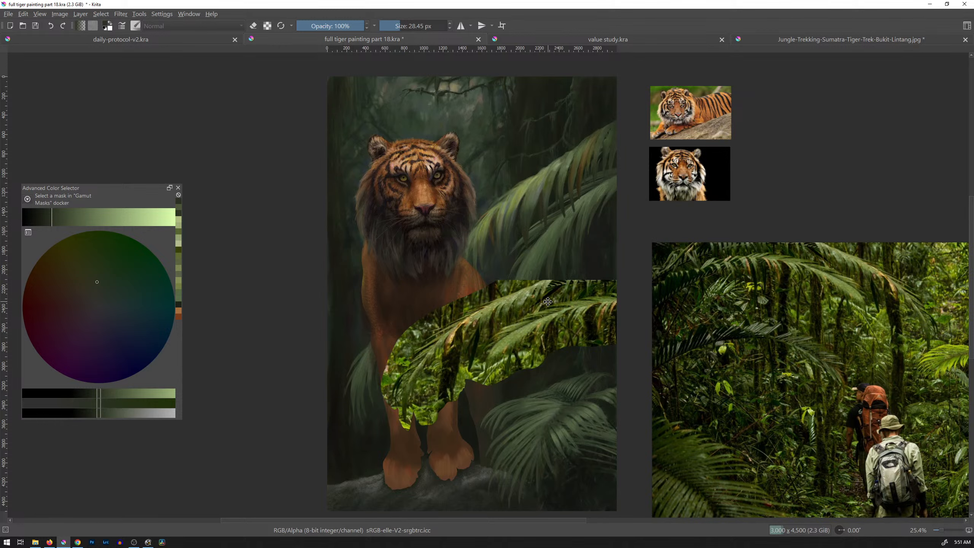
key(b)
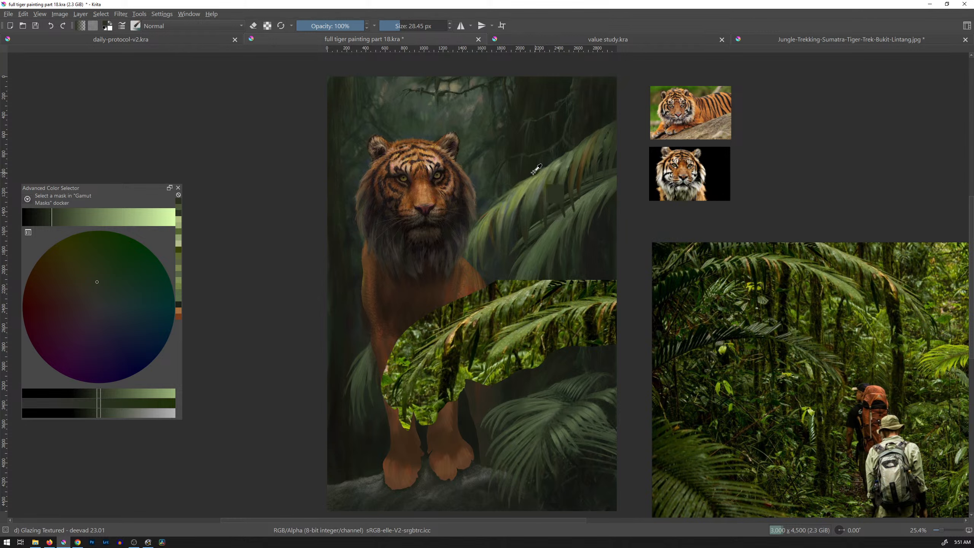
Sample the upper frond's yellow-green, paint its middle leaflets and vary the colour's brightness for lighter and darker strokes.
ctrl+click(531, 202)
drag(530, 203, 533, 199)
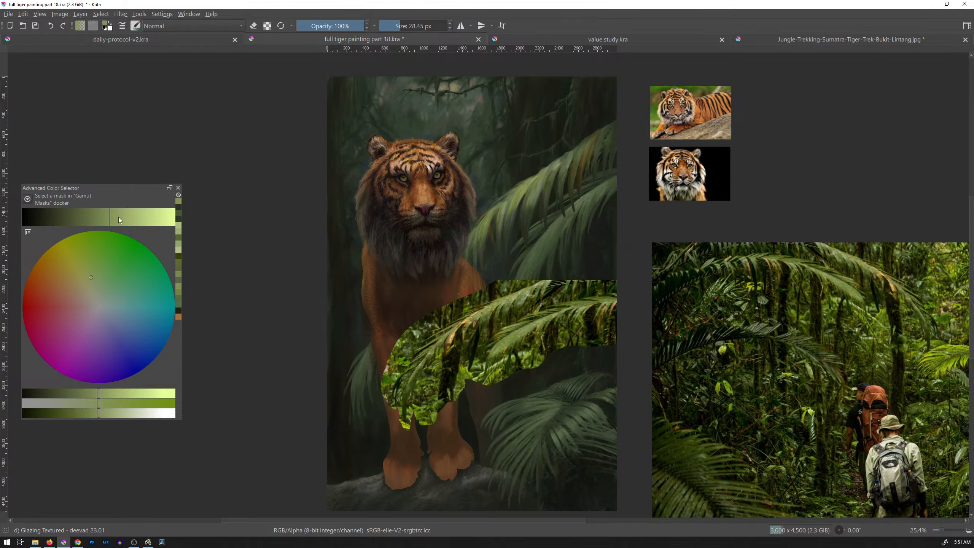
drag(119, 217, 123, 220)
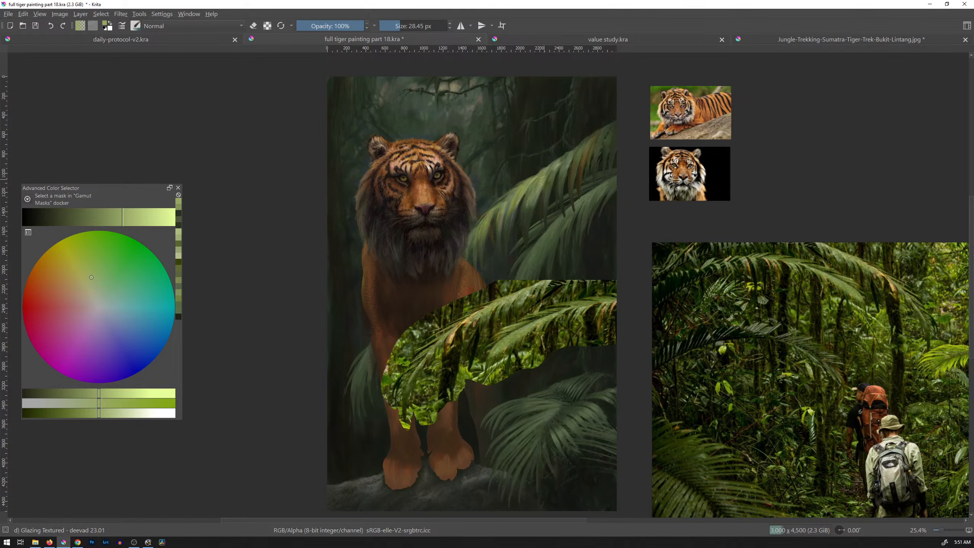
drag(120, 220, 94, 220)
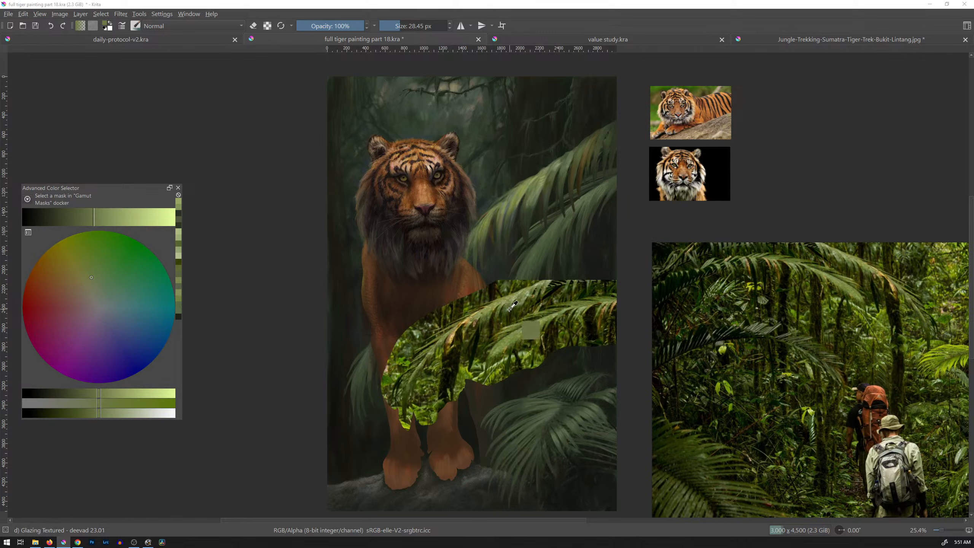
Sample yellow-greens from the upper frond and the reference cut-out and paint them into the upper frond's middle leaflets.
drag(509, 217, 511, 224)
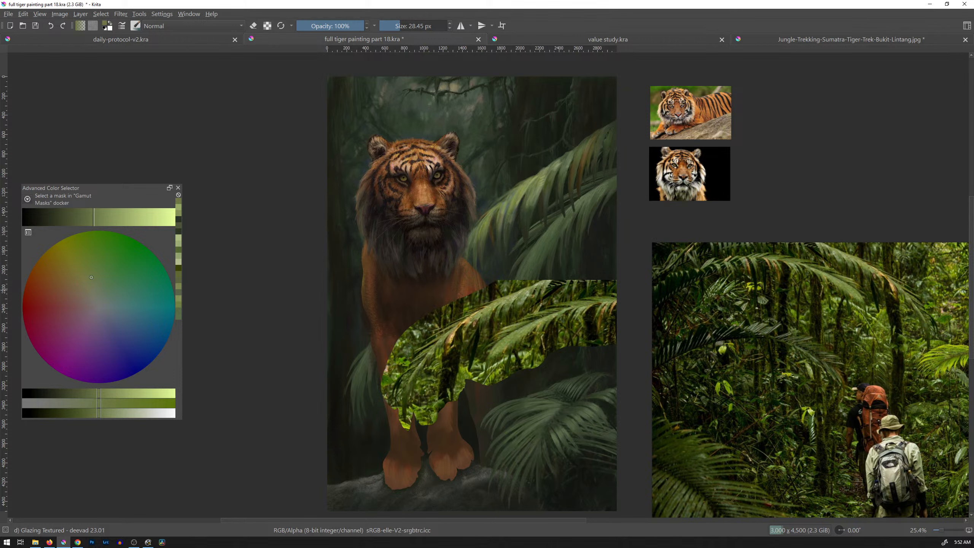
ctrl+click(526, 223)
ctrl+click(544, 295)
drag(560, 186, 562, 180)
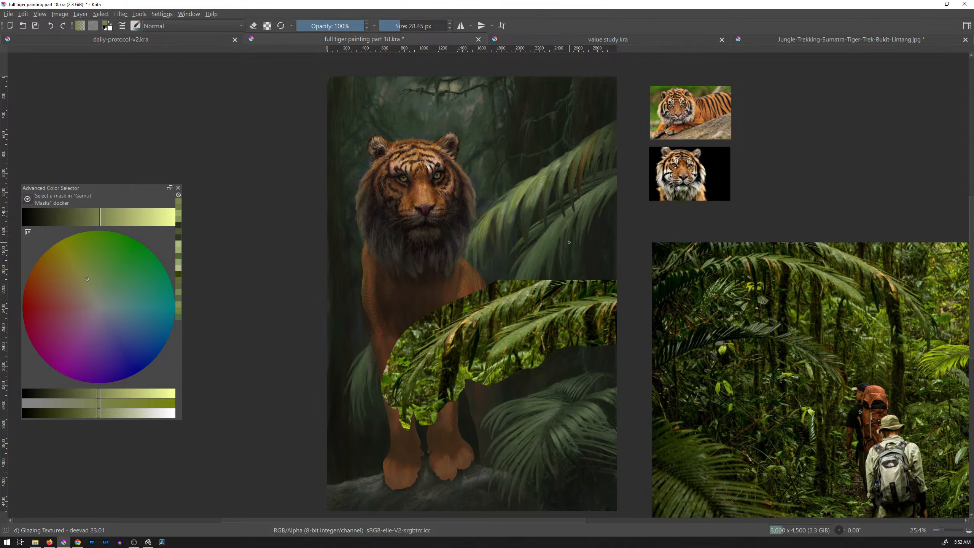
Sample dark and yellow-greens around the upper frond and refine the shadows between its lowest leaflets near the tiger's mane.
ctrl+click(516, 223)
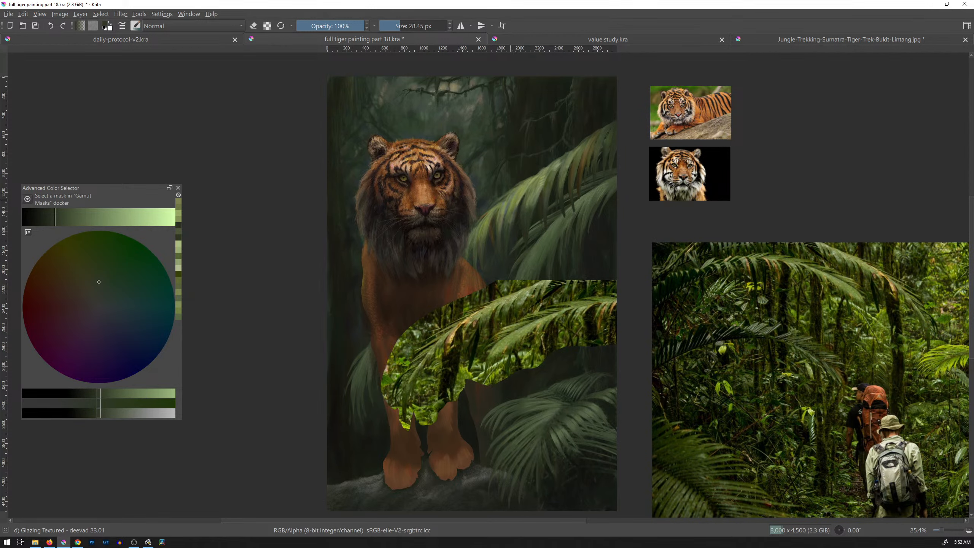
drag(499, 250, 501, 251)
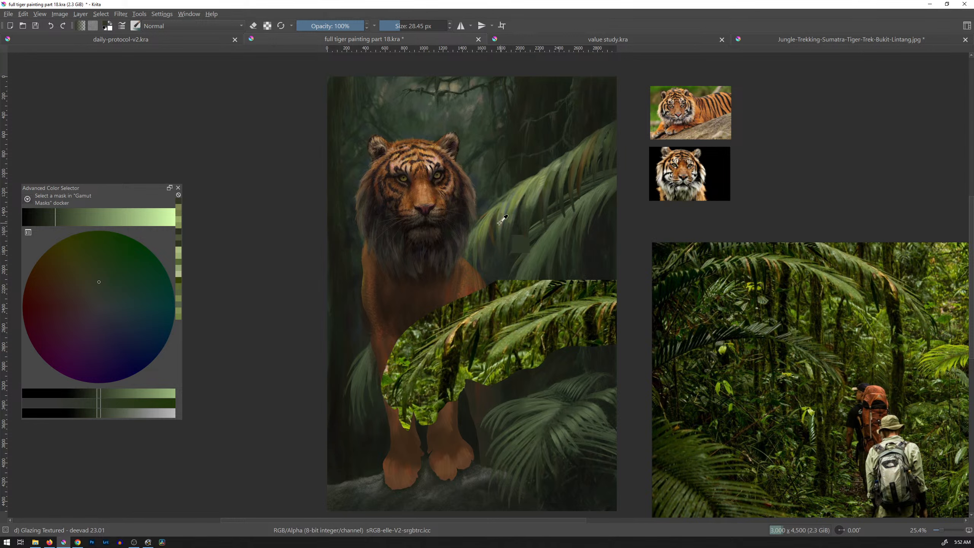
ctrl+click(510, 239)
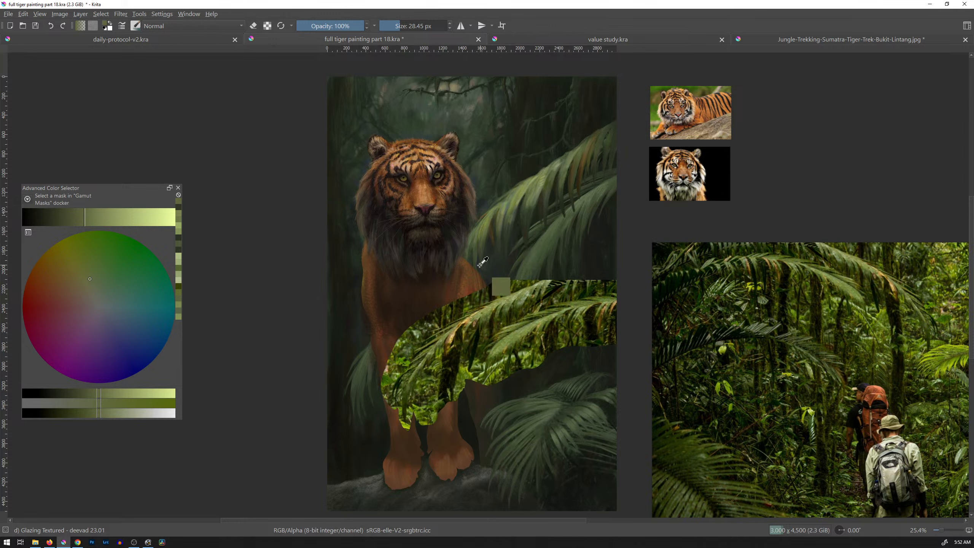
ctrl+click(480, 254)
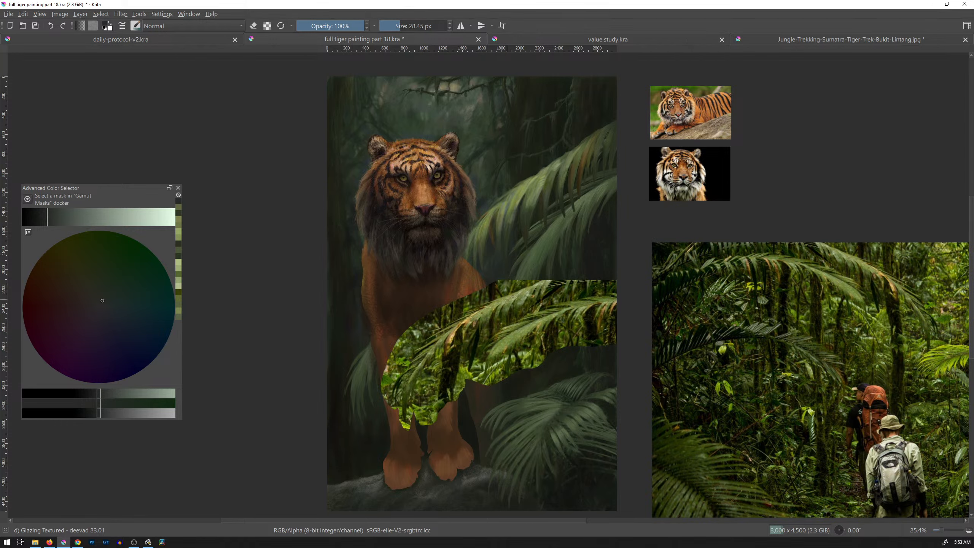
ctrl+click(489, 222)
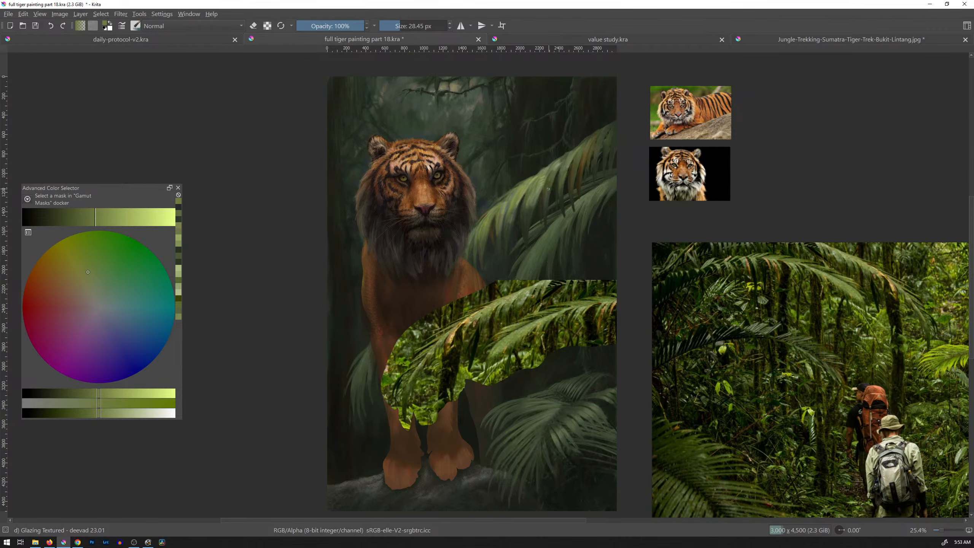
ctrl+click(511, 219)
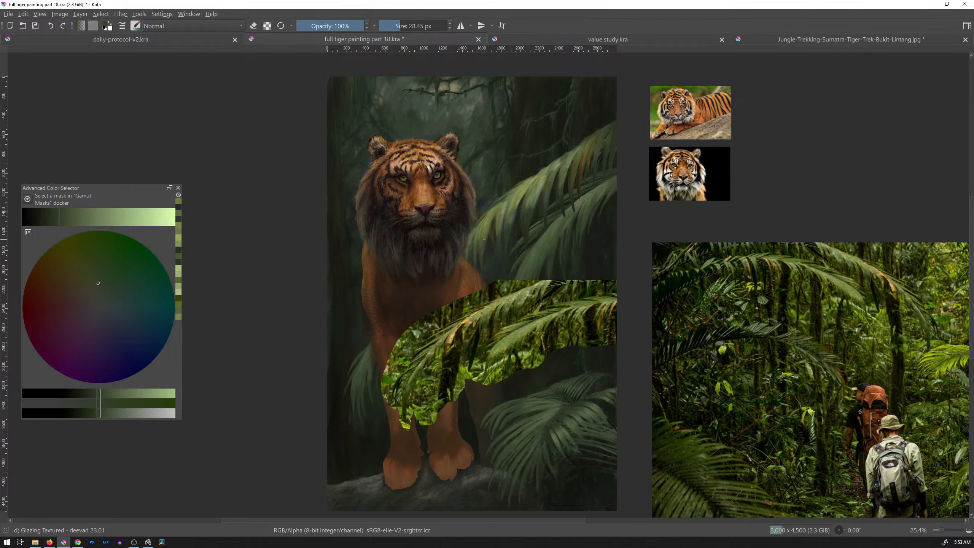
drag(481, 241, 485, 238)
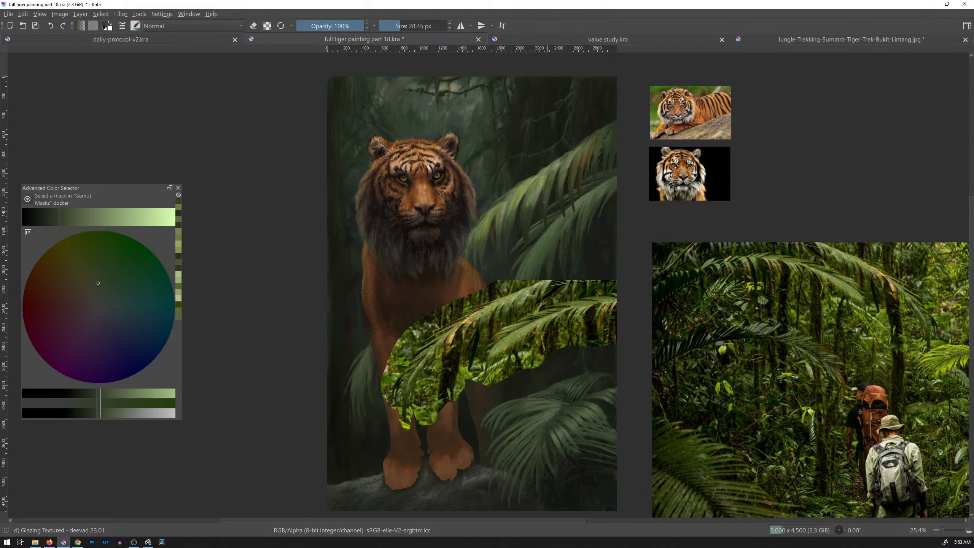
Sample mid and lighter greens from the upper frond, paint strokes across its middle leaflets and darken the brush colour slightly.
ctrl+click(548, 176)
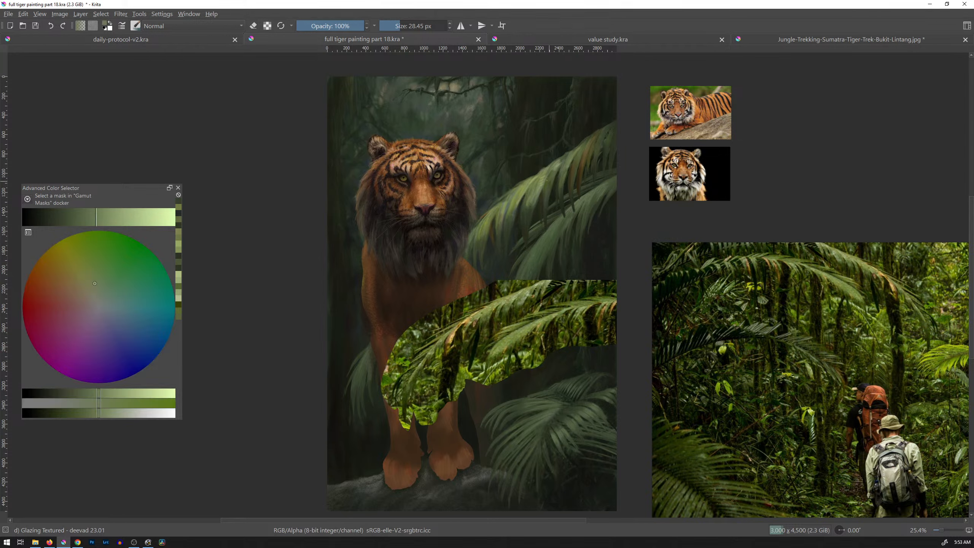
ctrl+click(545, 181)
mouse_move(548, 175)
mouse_down()
mouse_move(580, 153)
mouse_move(575, 167)
mouse_move(597, 131)
mouse_move(582, 165)
mouse_up()
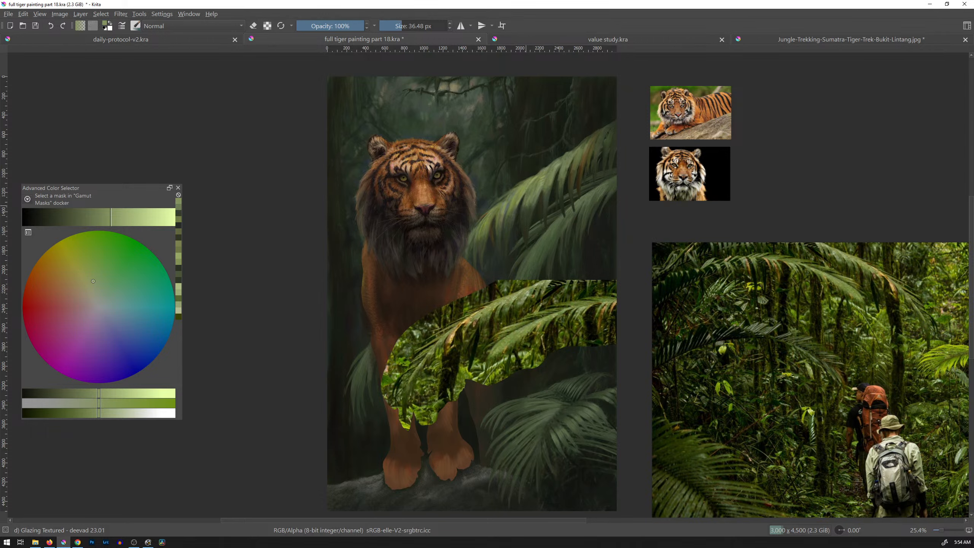
ctrl+click(530, 186)
mouse_move(542, 183)
mouse_down()
mouse_move(557, 182)
mouse_move(513, 201)
mouse_up()
drag(106, 222, 94, 222)
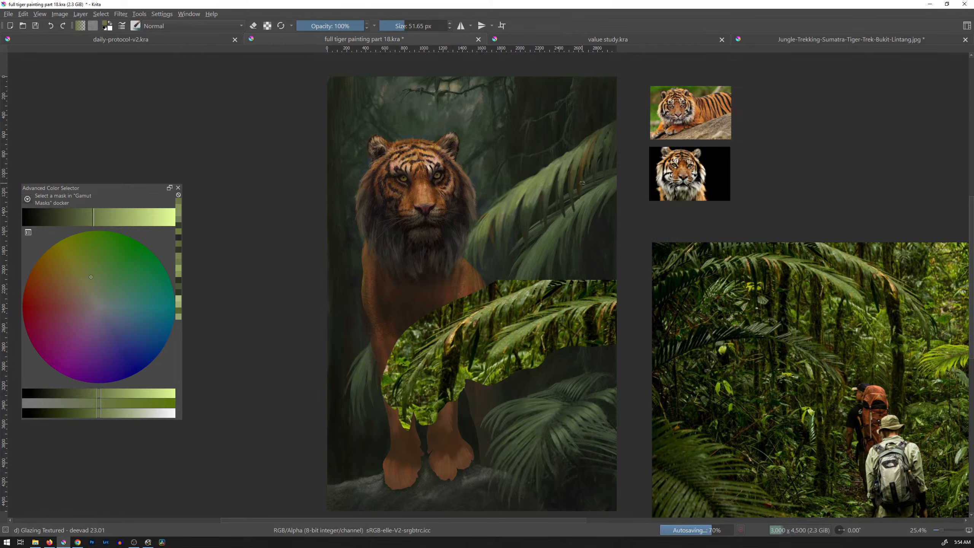
key(ctrl)
key(ctrl)
ctrl+click(562, 202)
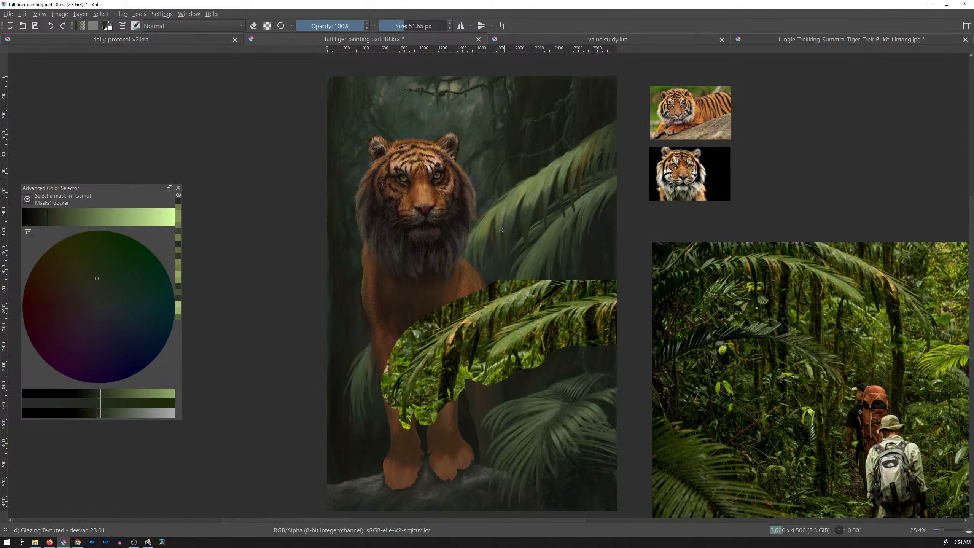
drag(465, 254, 598, 157)
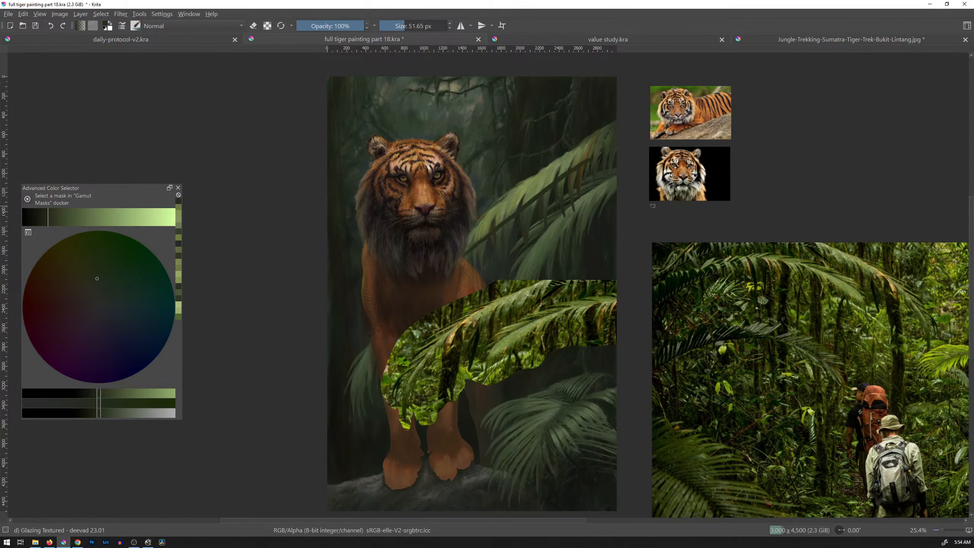
key(ctrl+z)
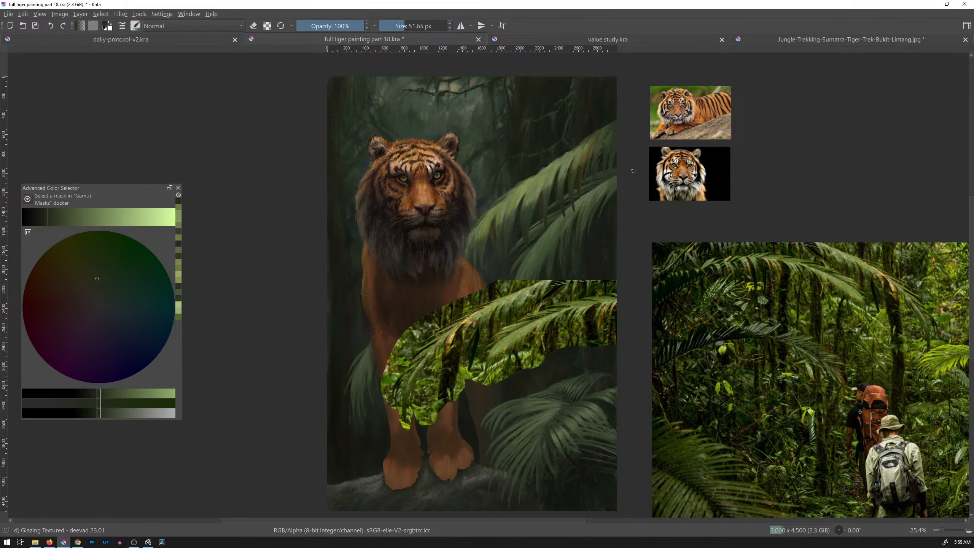
Sample the dark background and frond greens and rework the upper frond's upper leaflets, bringing the brush size to 54.47 px.
ctrl+click(604, 106)
shift+drag(588, 120, 617, 116)
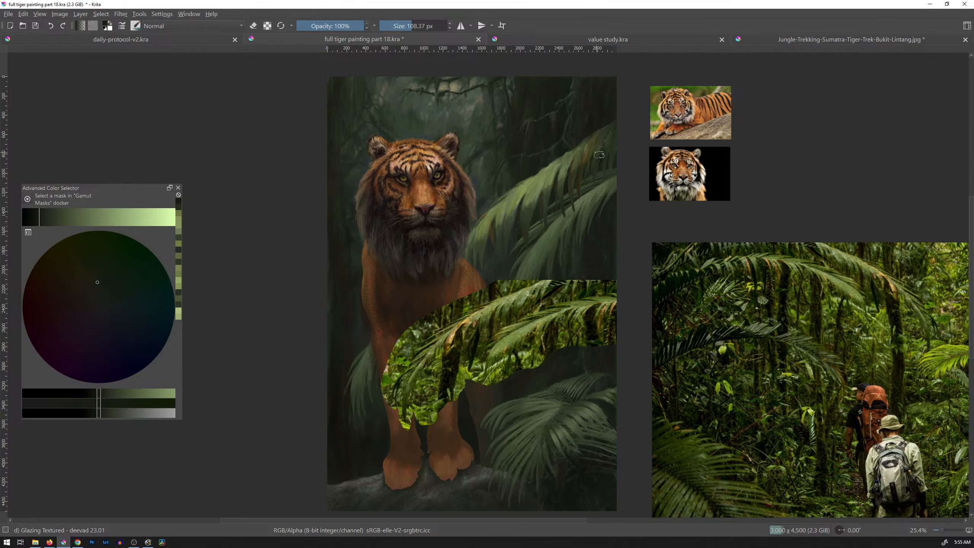
key(bracketleft)
key(bracketleft)
key(bracketleft)
key(bracketleft)
ctrl+click(563, 170)
ctrl+click(572, 158)
drag(571, 156, 572, 151)
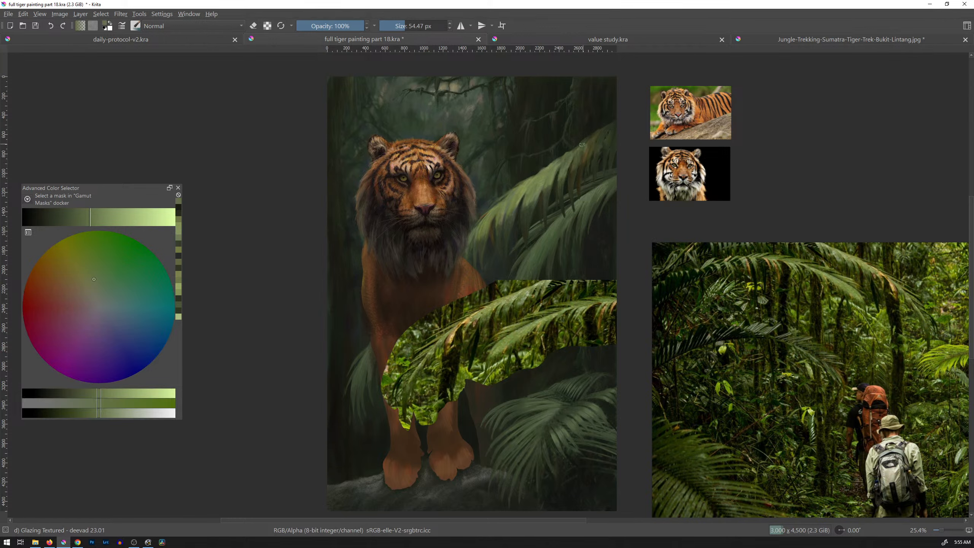
ctrl+click(554, 168)
drag(554, 167, 554, 170)
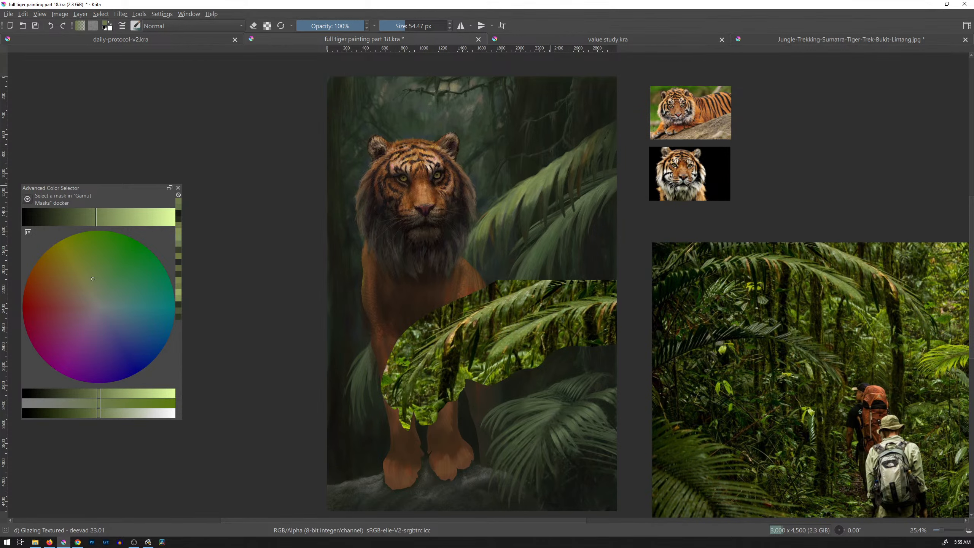
Reduce the brush size to 16.31 px and paint a sampled dark green along the upper frond's rib.
scroll(563, 236, up, 5)
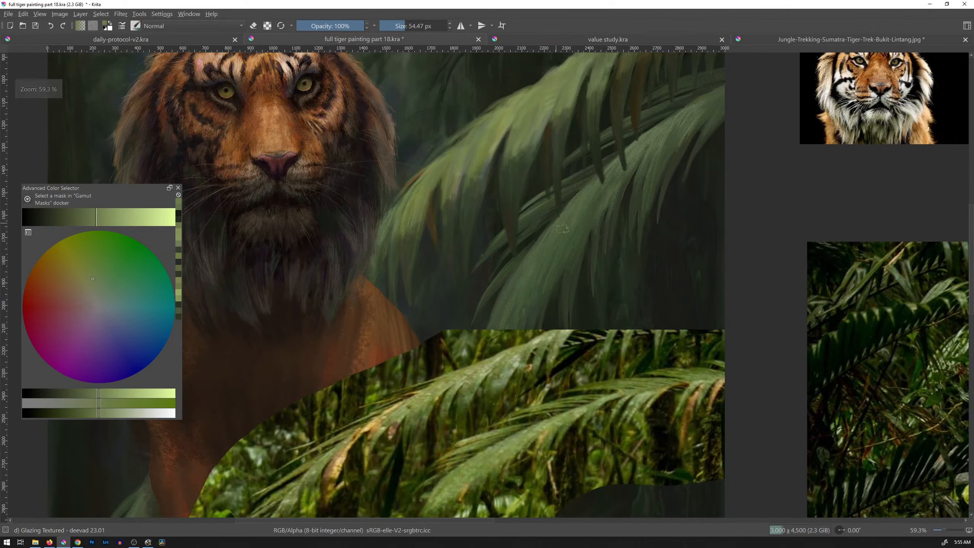
drag(515, 348, 663, 350)
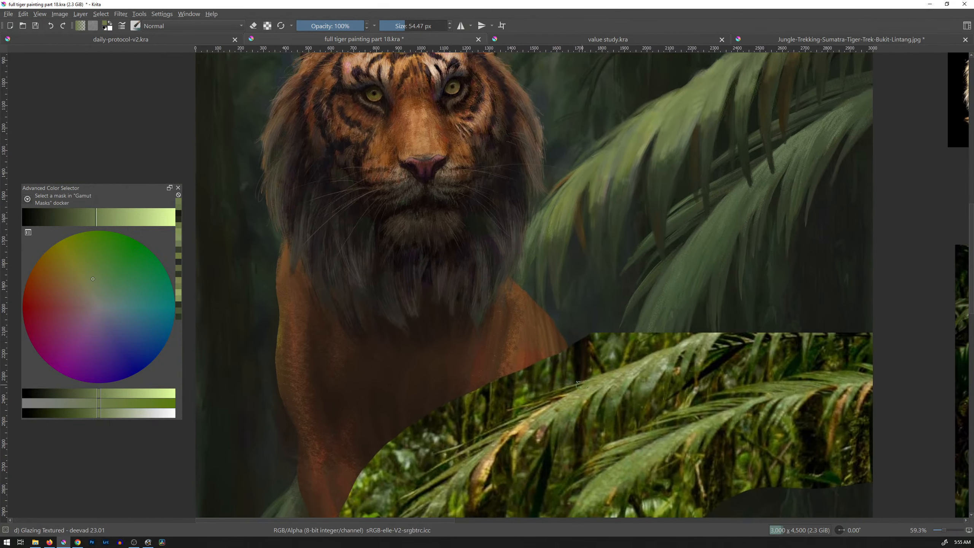
key(t)
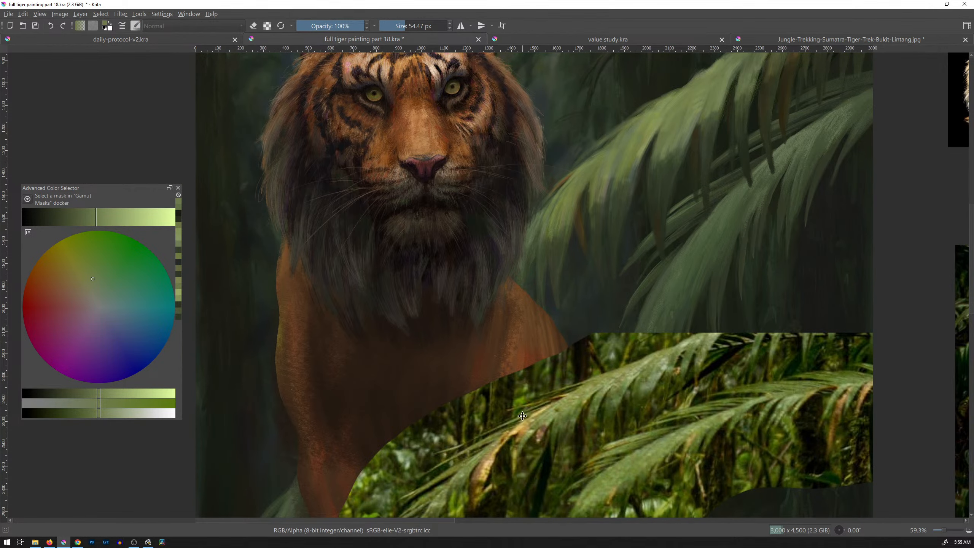
drag(664, 166, 660, 185)
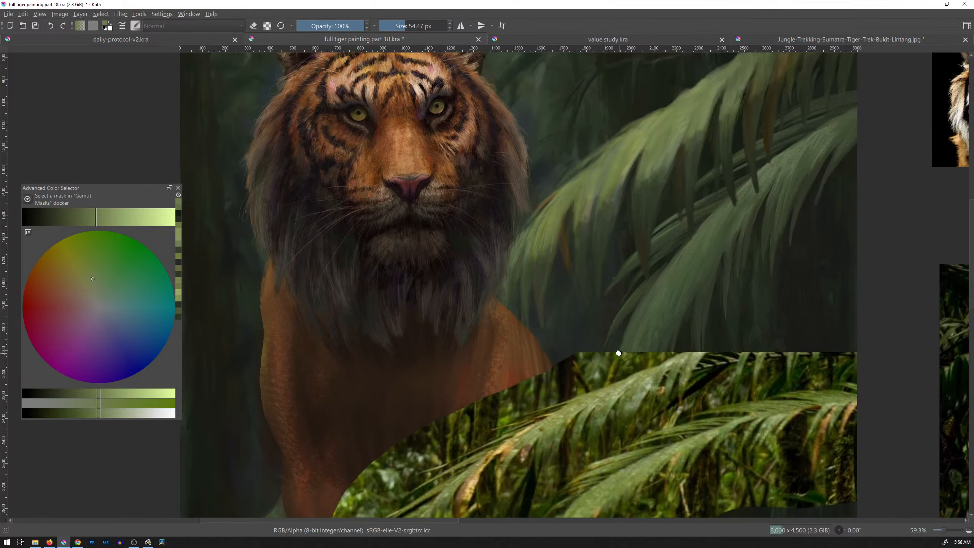
drag(619, 353, 608, 337)
key(b)
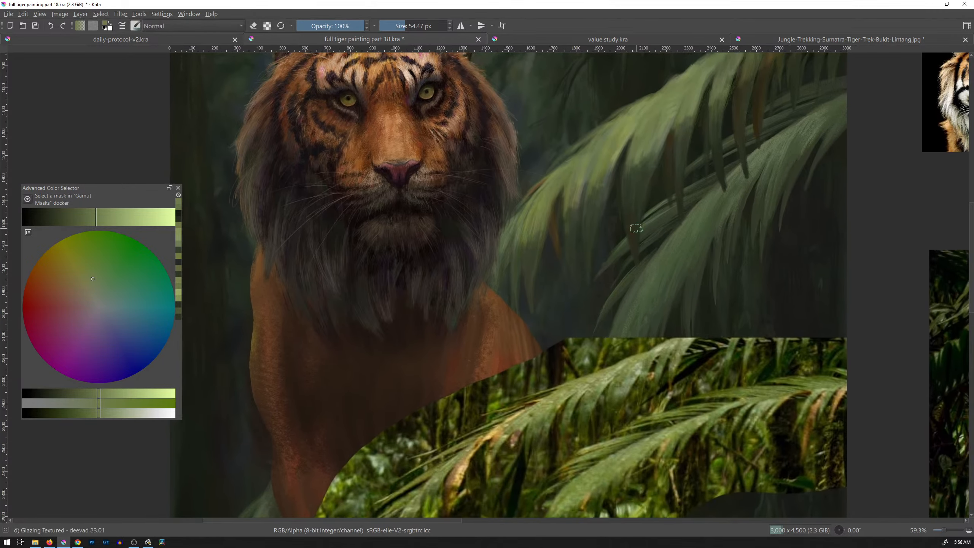
shift+drag(649, 221, 641, 224)
ctrl+click(569, 191)
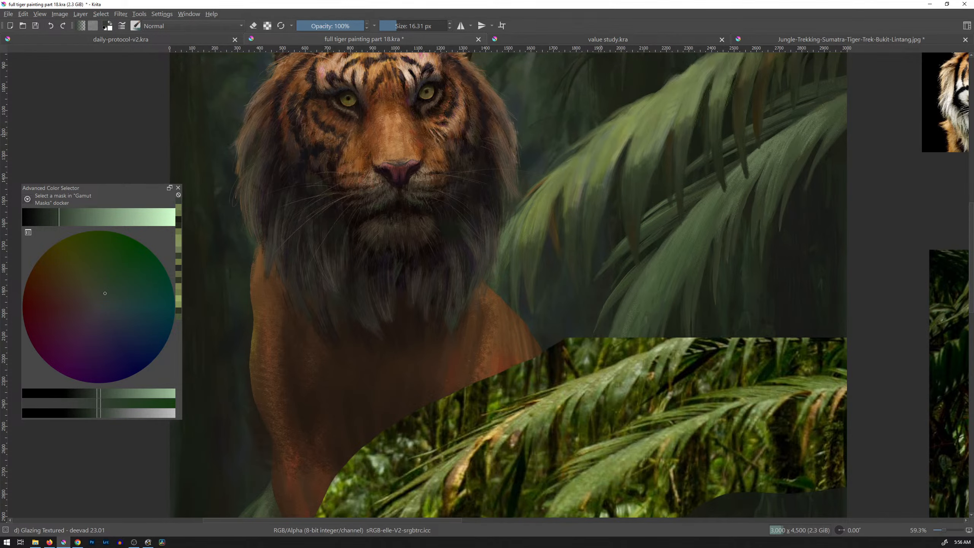
drag(602, 130, 553, 163)
Sample a yellow-green and a dark green near the upper frond and touch up two short stretches of its rib.
ctrl+click(611, 176)
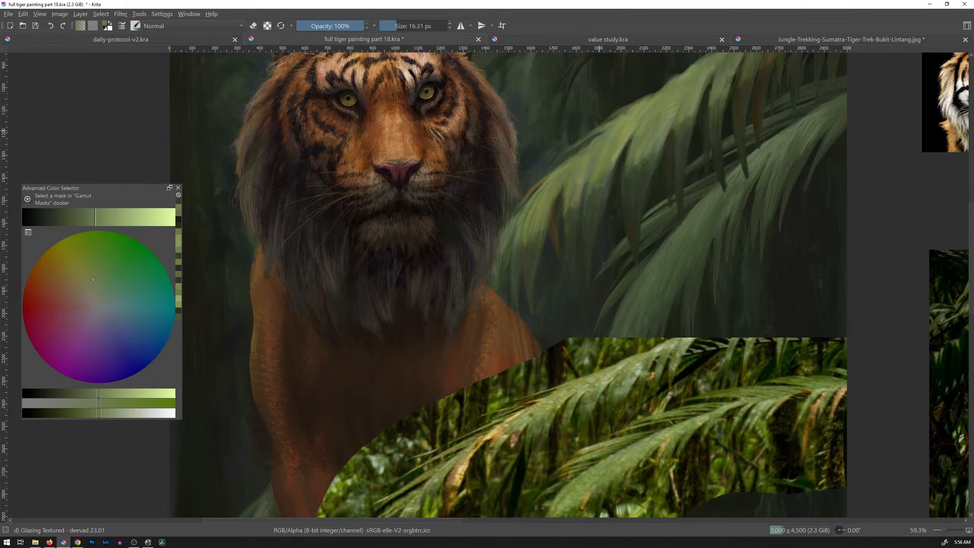
drag(587, 145, 567, 156)
ctrl+click(617, 107)
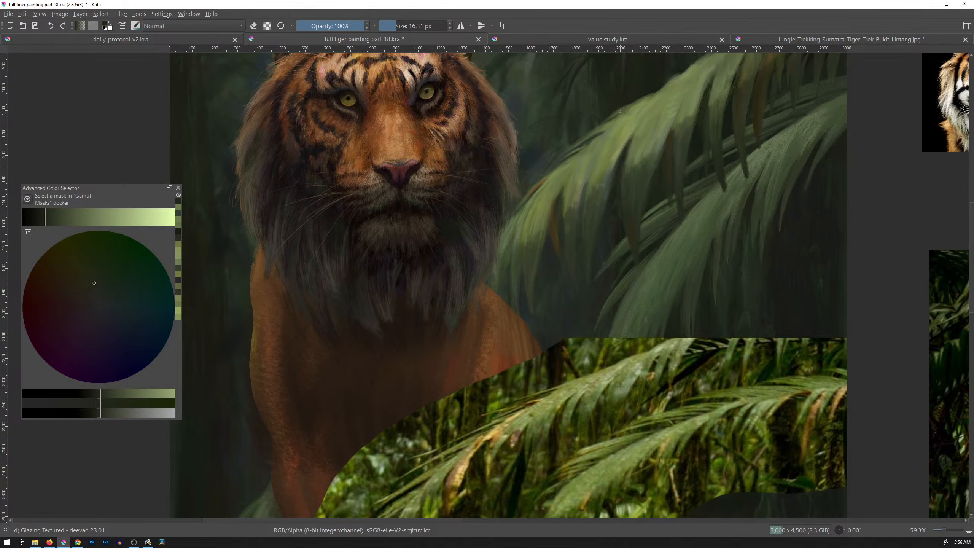
drag(629, 108, 614, 118)
Sample greens along the upper frond's rib and paint a small muted green touch on its upper edge.
ctrl+click(617, 116)
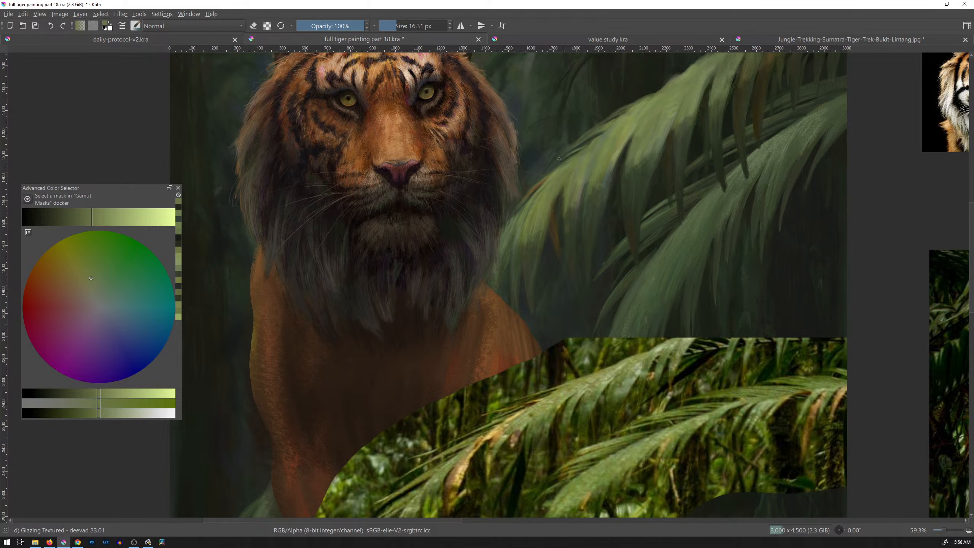
ctrl+click(627, 111)
ctrl+click(592, 137)
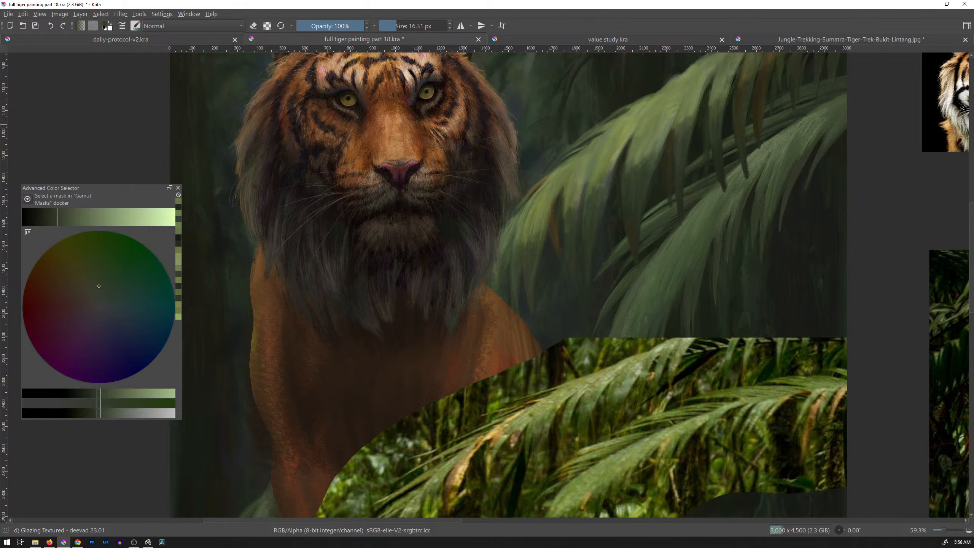
drag(604, 124, 607, 121)
Sample a lighter yellow-green from the upper frond's leaflets and paint long highlight strokes along its rib.
ctrl+click(673, 128)
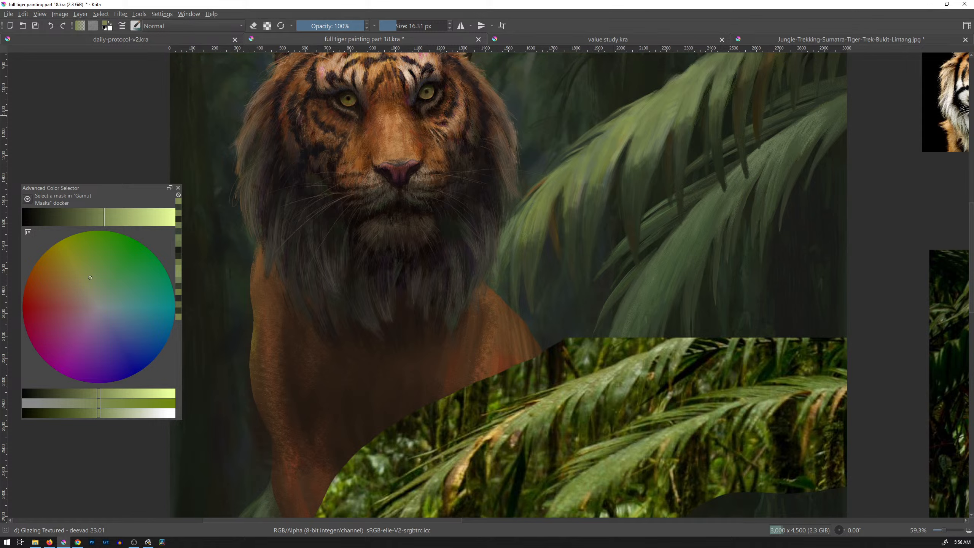
drag(621, 110, 674, 76)
drag(549, 157, 595, 129)
mouse_move(589, 128)
mouse_down()
mouse_move(609, 115)
mouse_move(575, 137)
mouse_move(627, 104)
mouse_up()
Sample dark greens beside the upper frond's rib and paint a shadow stroke along its middle stretch.
ctrl+click(612, 115)
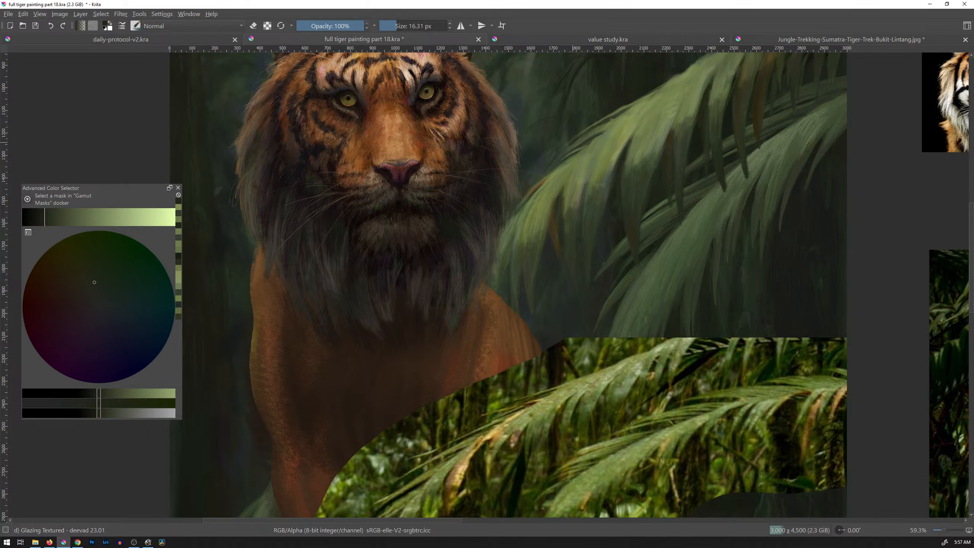
ctrl+click(586, 133)
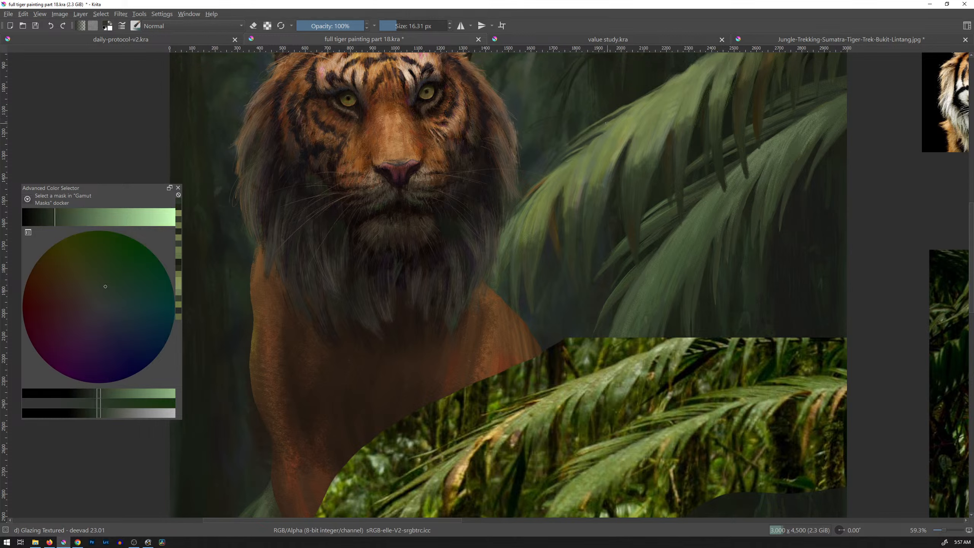
ctrl+click(587, 122)
drag(583, 134, 623, 109)
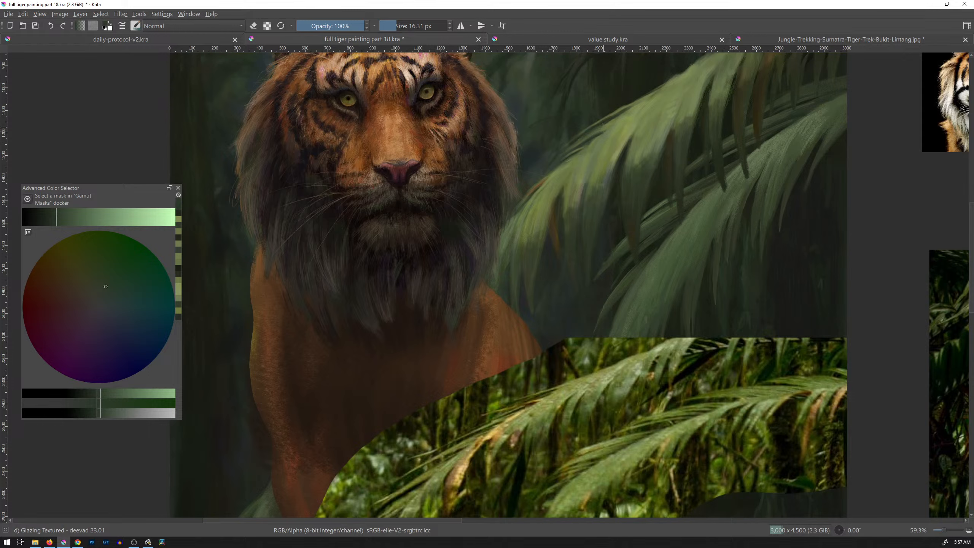
Pick a golden brown and paint a small warm accent on the middle of the upper frond's rib.
ctrl+click(630, 141)
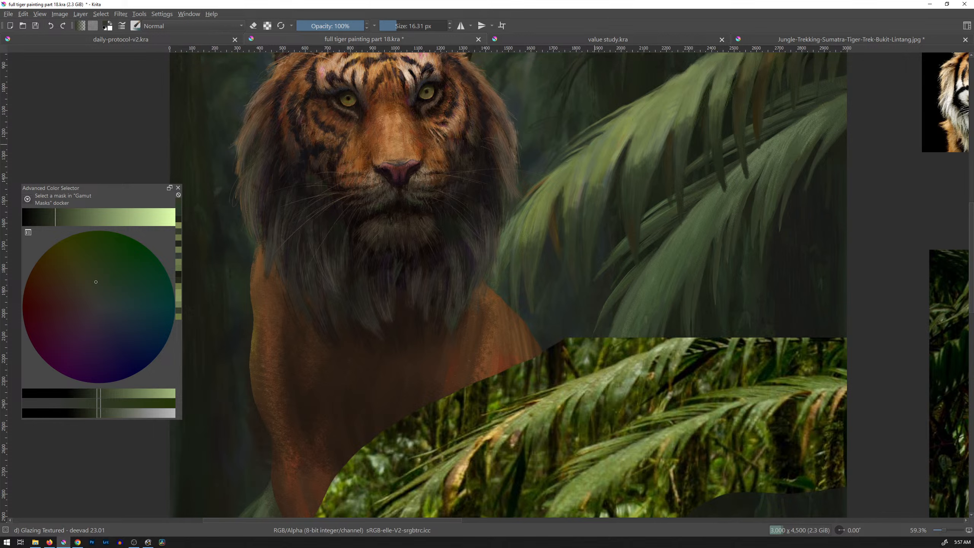
ctrl+click(605, 123)
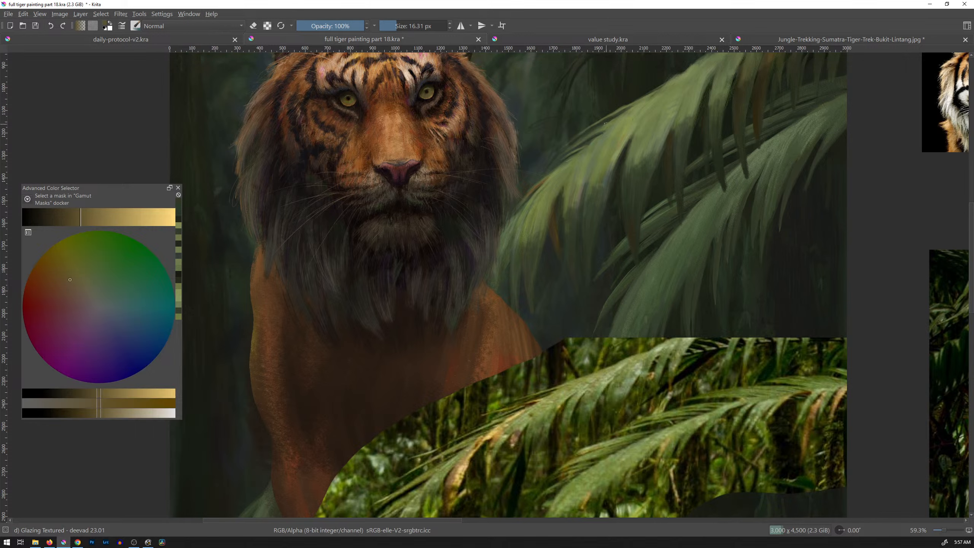
drag(603, 129, 599, 133)
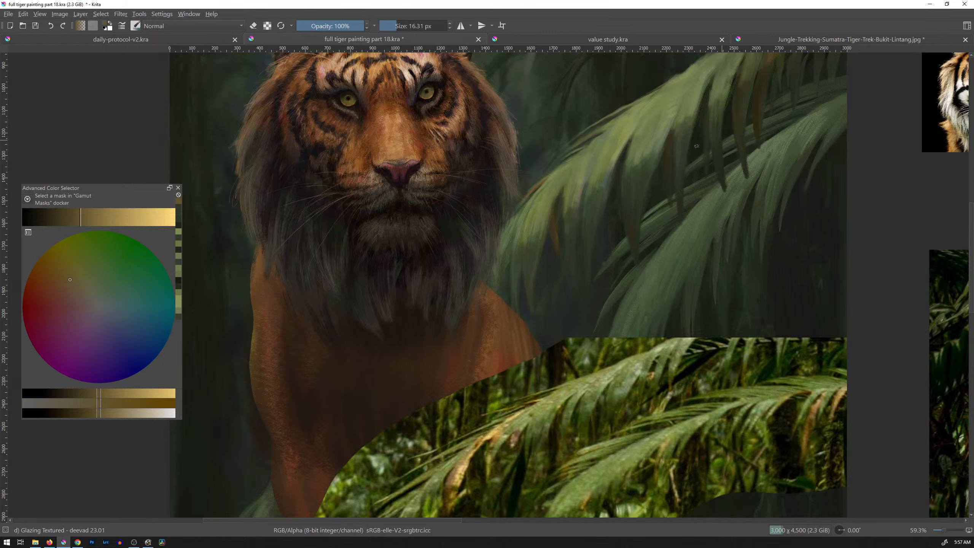
Paint a dark brown stroke on the upper frond's rib, followed by a light orange accent along it with a 12.43 px brush.
click(47, 217)
click(57, 277)
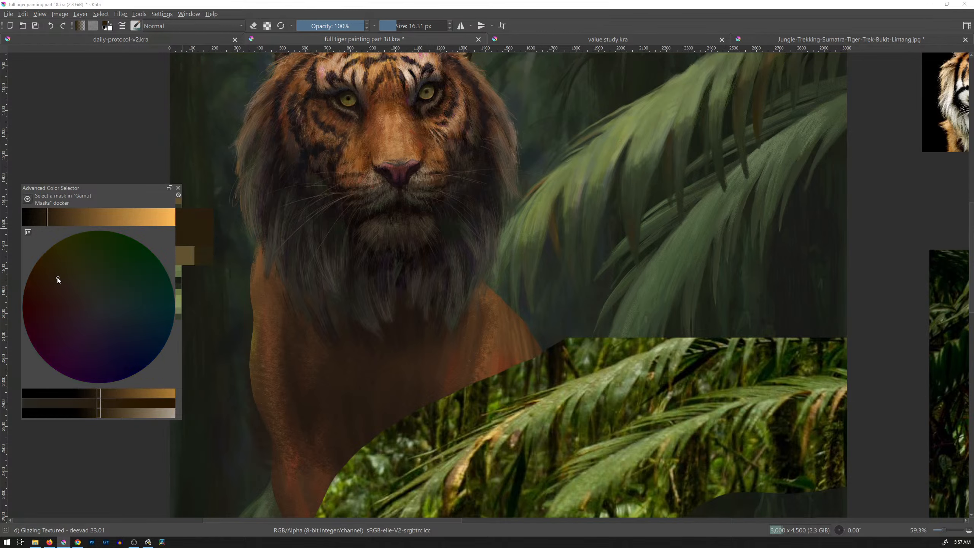
drag(586, 142, 605, 131)
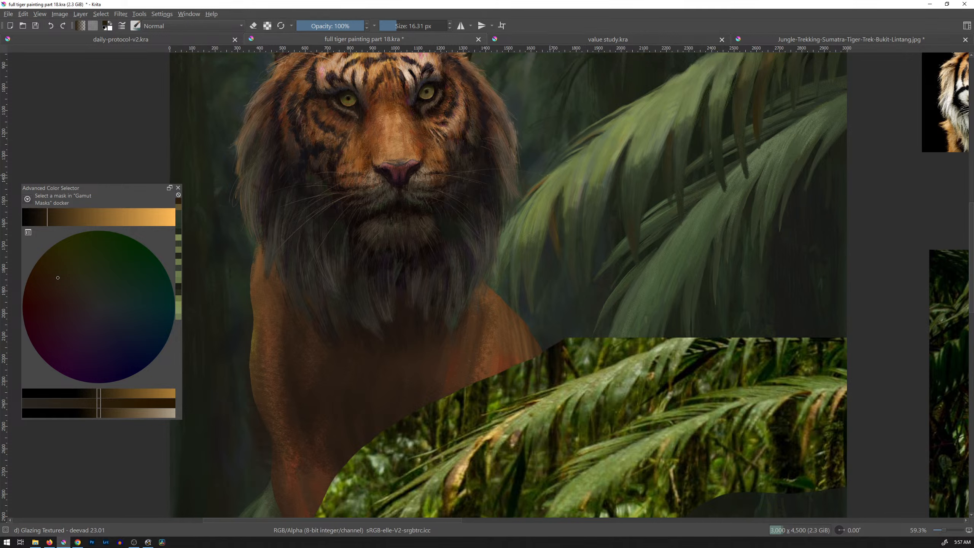
drag(78, 220, 145, 217)
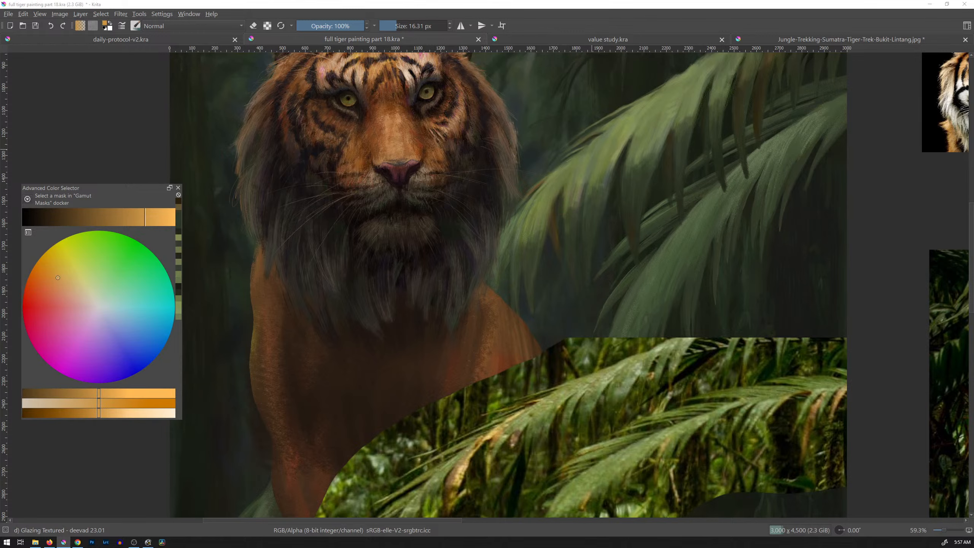
shift+drag(565, 152, 584, 140)
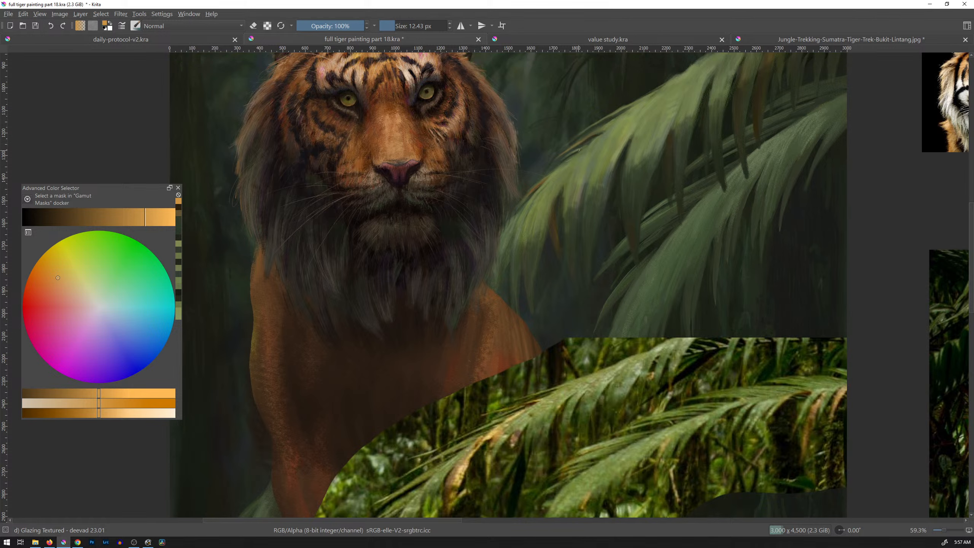
Sample two muted greens from the upper frond and paint thin green strokes along the lower stretch of its rib.
ctrl+click(579, 151)
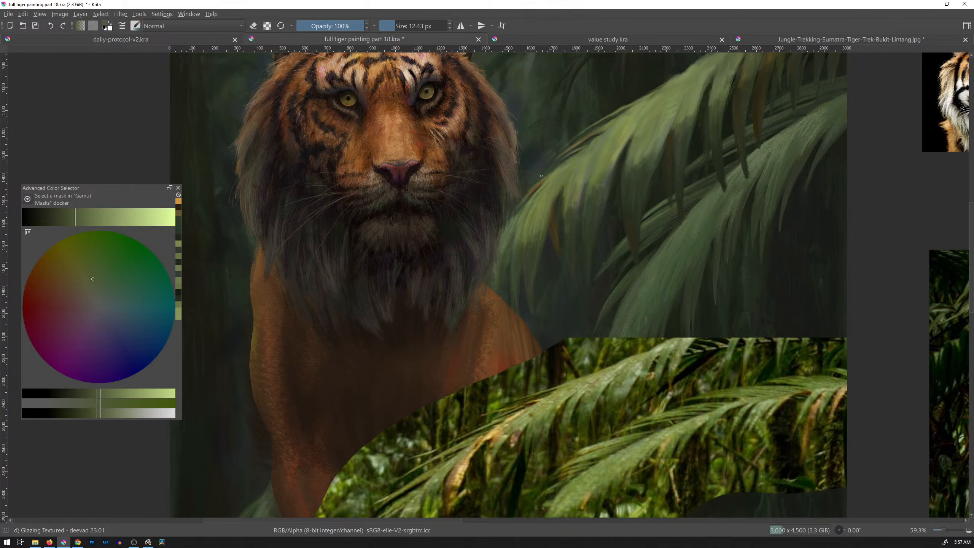
drag(542, 176, 566, 158)
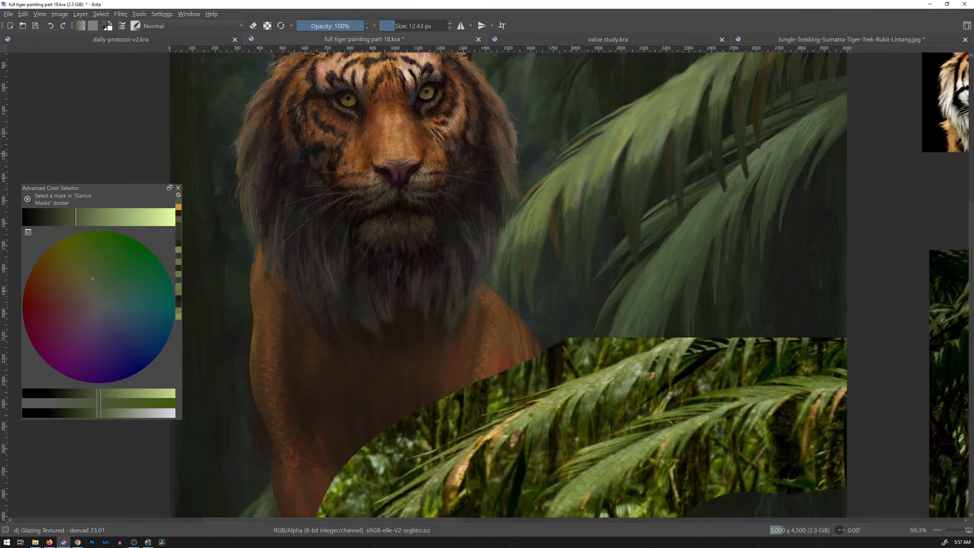
ctrl+click(590, 148)
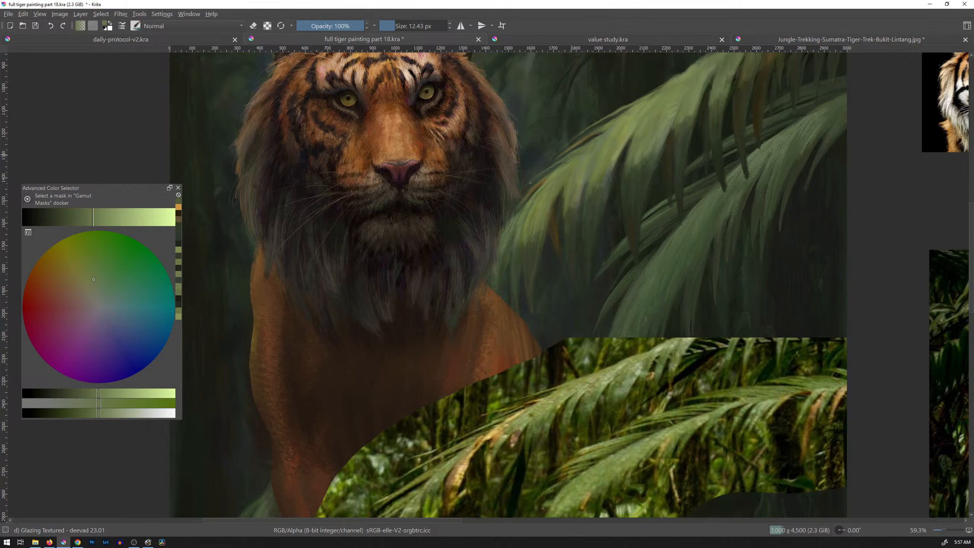
drag(530, 183, 565, 161)
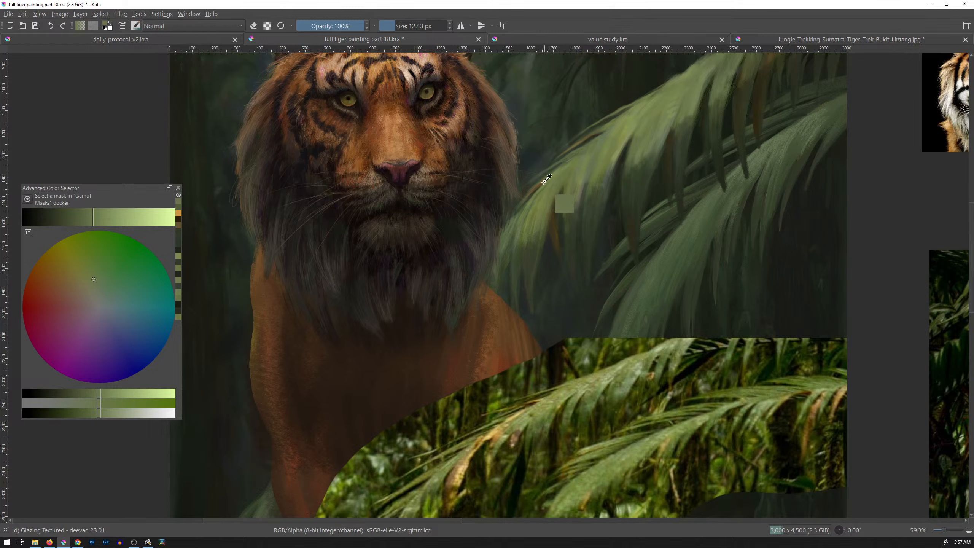
Sample olive tones from the upper frond's rib and paint small touches where the rib bends toward the tip.
ctrl+click(582, 143)
mouse_move(546, 173)
mouse_down()
mouse_move(572, 156)
mouse_move(551, 169)
mouse_up()
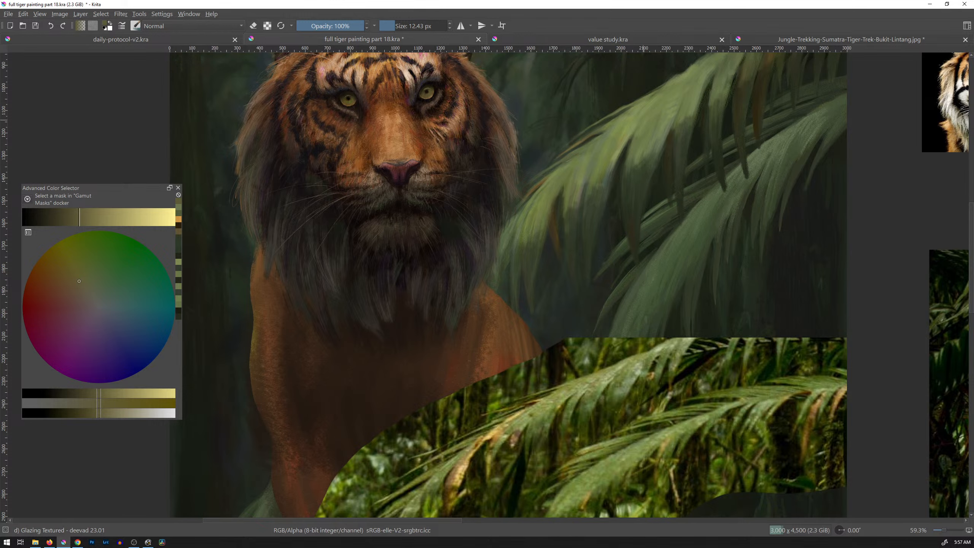
ctrl+click(576, 144)
drag(542, 183, 538, 186)
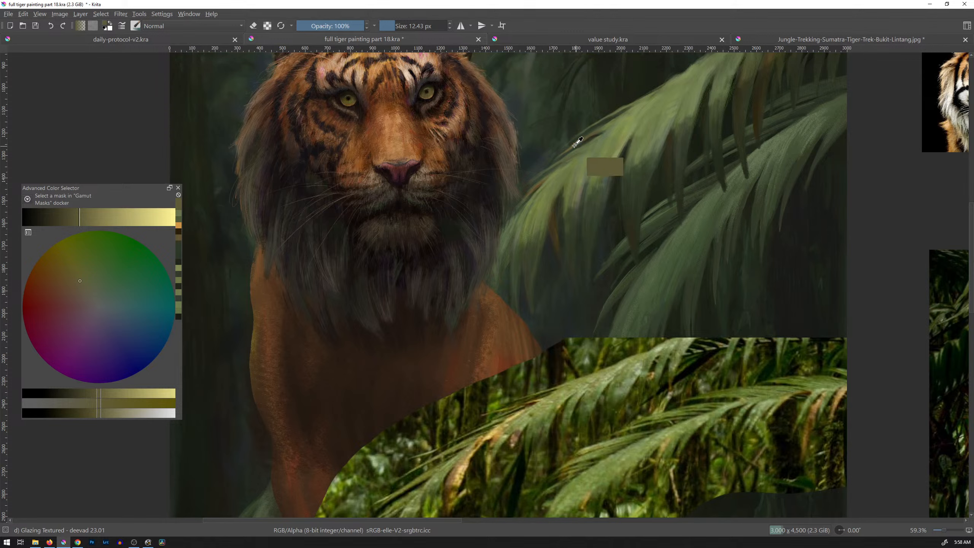
Pick a muted orange-brown and paint a small warm touch on the leaflets below the upper frond's rib.
click(71, 284)
click(101, 217)
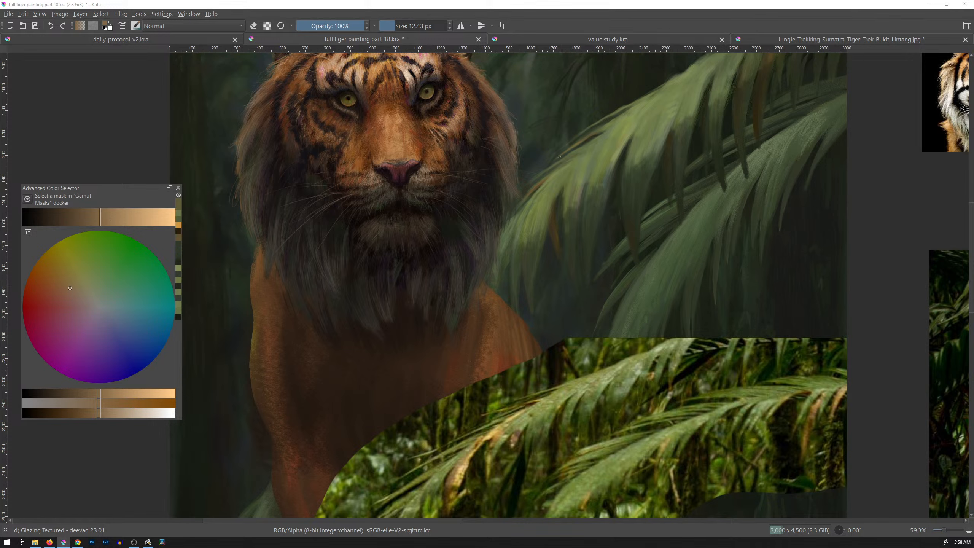
mouse_move(562, 169)
mouse_down()
mouse_move(542, 185)
mouse_move(568, 172)
mouse_up()
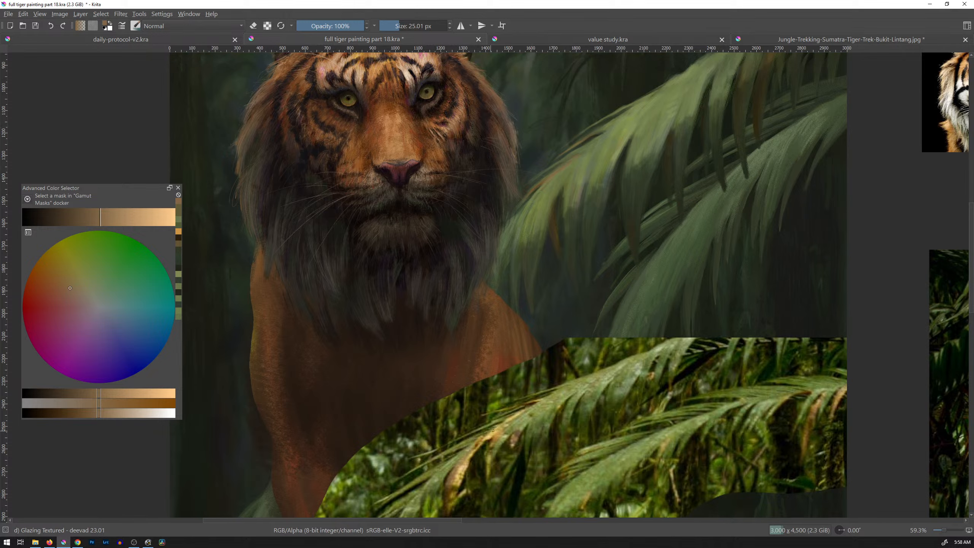
Sample orange from the bridge of the tiger's nose and paint a warm stroke along the upper frond's rib near its tip.
key(t)
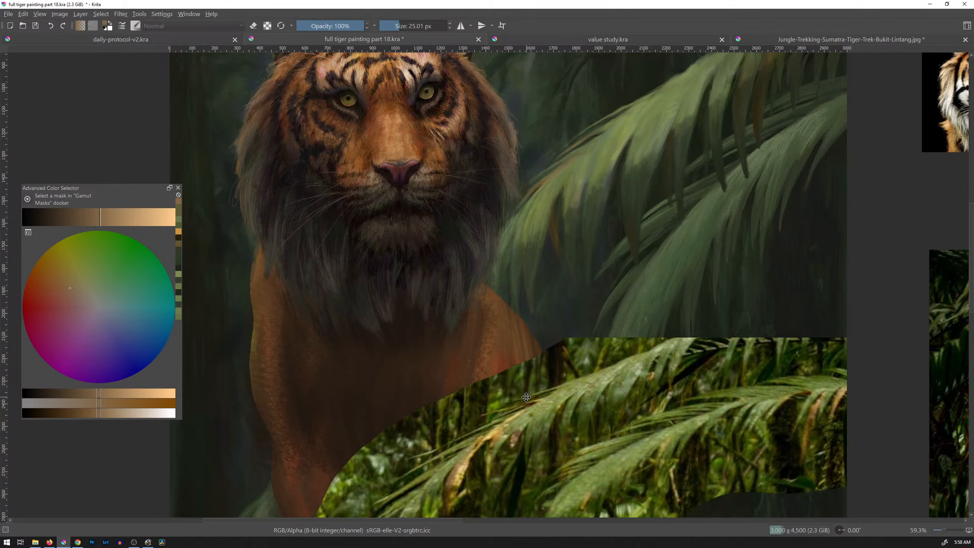
key(b)
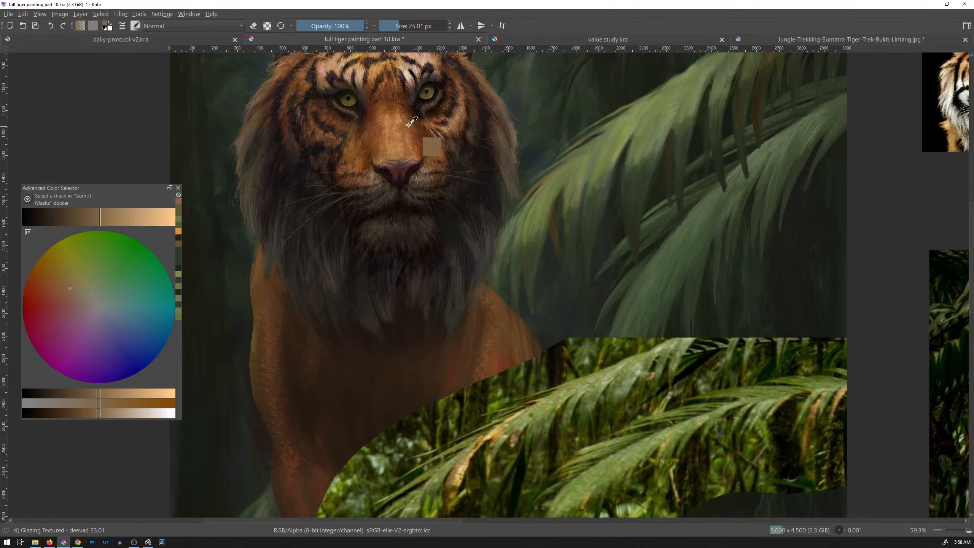
ctrl+click(399, 118)
drag(537, 185, 523, 200)
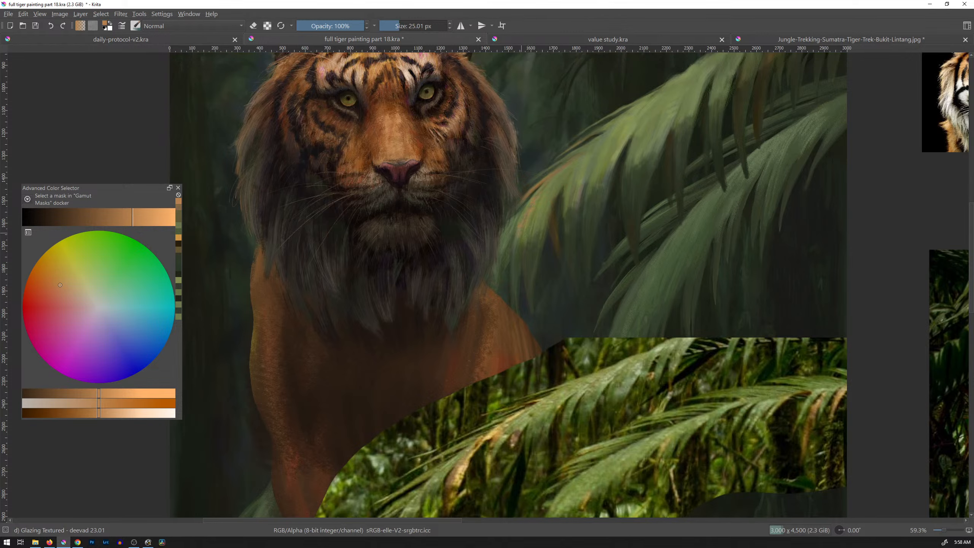
Sample golden browns and yellow from the reference frond's dried leaflets and paint a golden highlight near the upper frond's tip.
ctrl+click(451, 478)
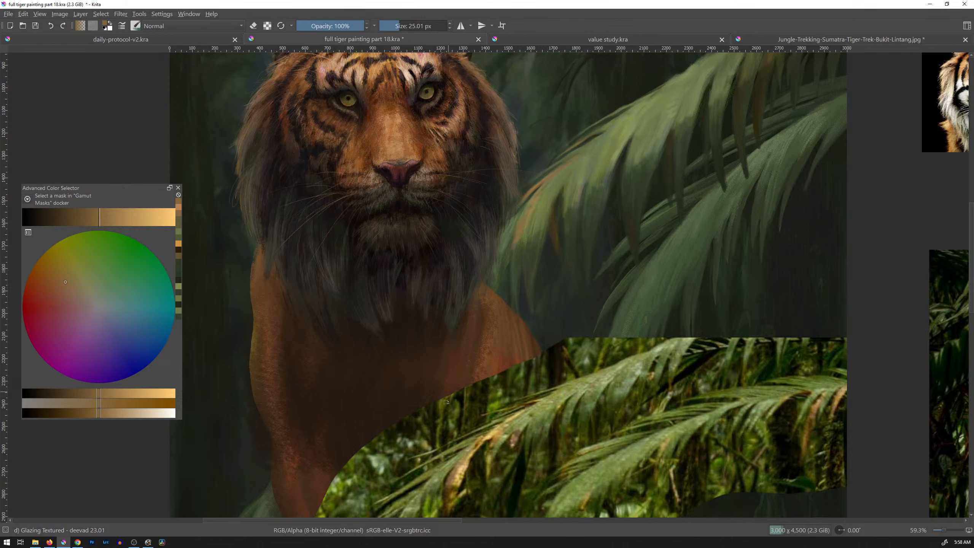
ctrl+click(448, 492)
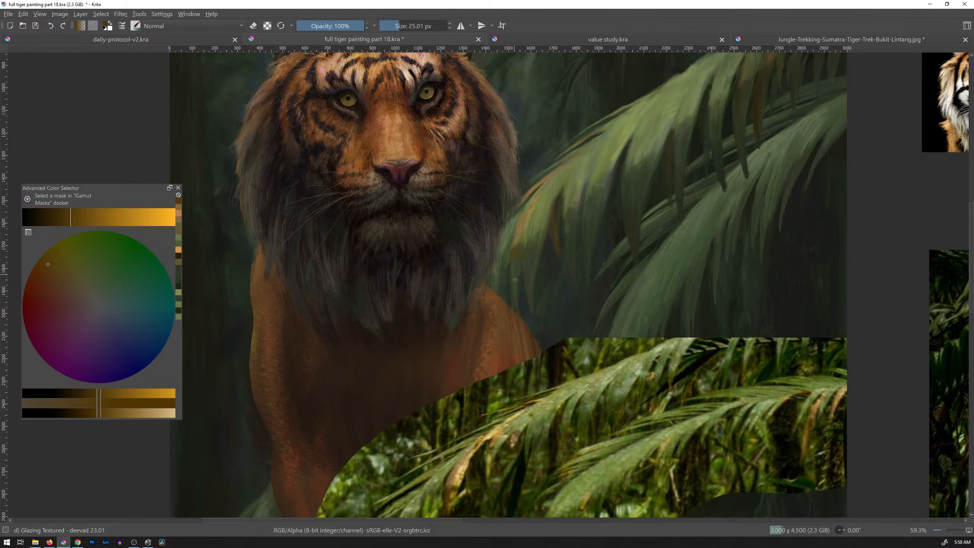
ctrl+click(481, 506)
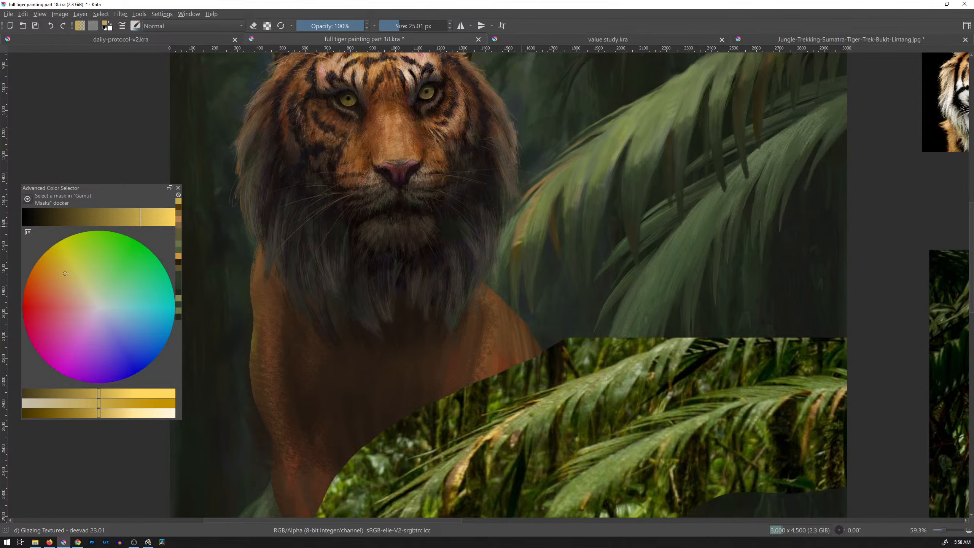
drag(526, 221, 532, 216)
ctrl+click(518, 224)
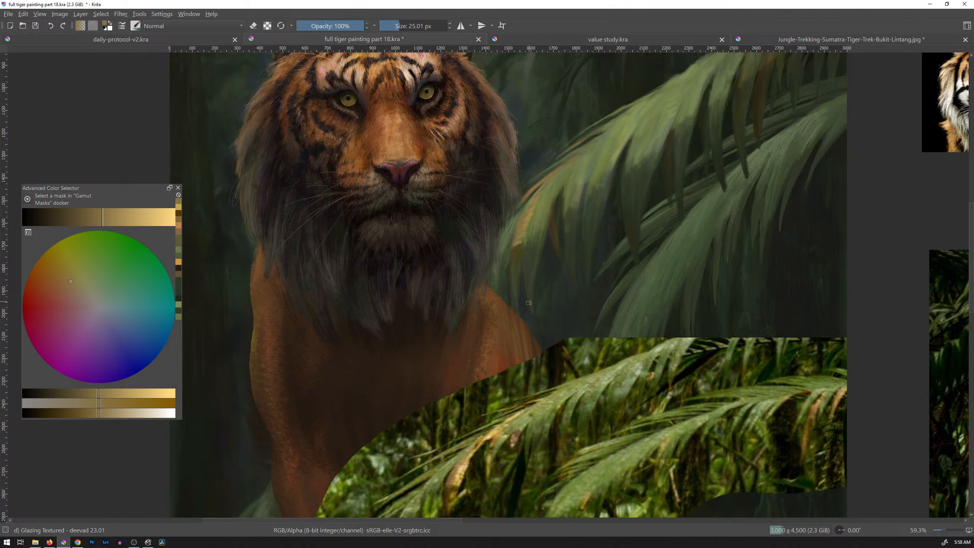
Sample the dark green beneath the upper frond's tip and paint shadow strokes around its leaflets with a 17.83 px brush.
ctrl+click(525, 277)
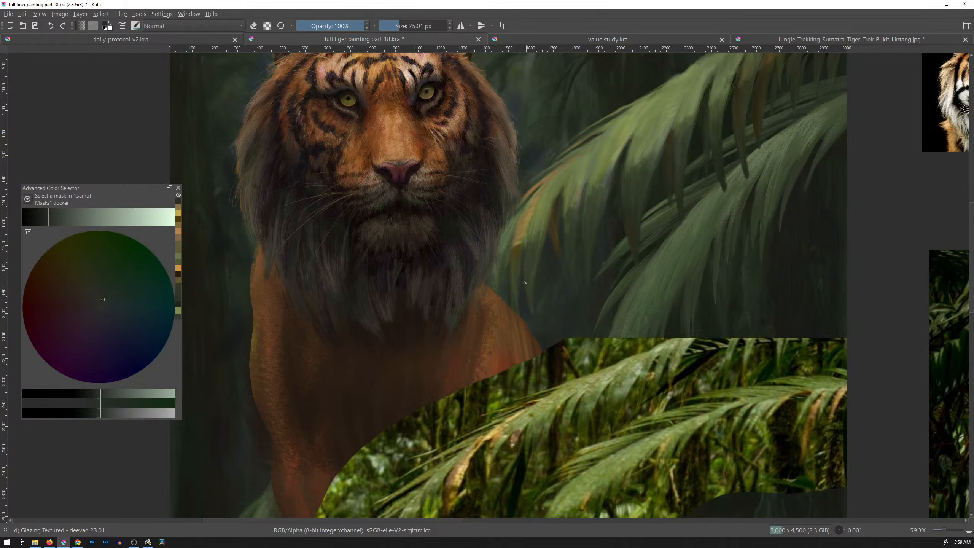
shift+drag(560, 266, 550, 266)
shift+drag(532, 221, 530, 230)
shift+drag(488, 267, 507, 232)
Sample greens and an ochre from the upper frond and paint strokes at its tip and along its lower rib.
ctrl+click(541, 252)
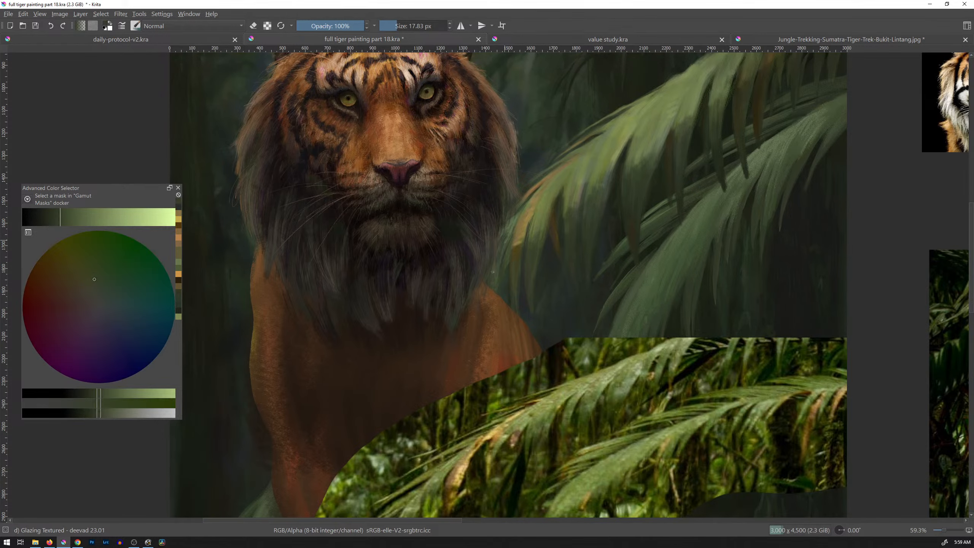
ctrl+click(540, 226)
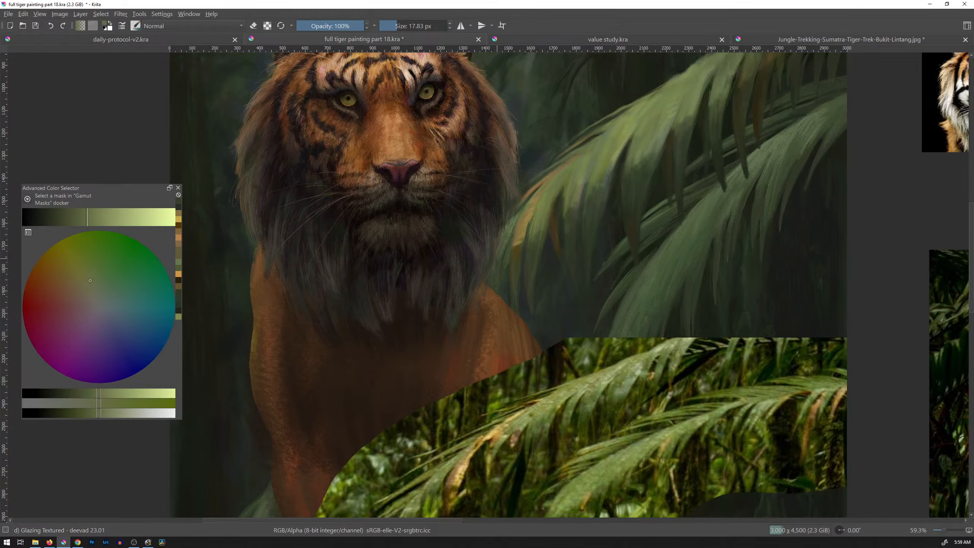
drag(506, 227, 511, 219)
ctrl+click(533, 198)
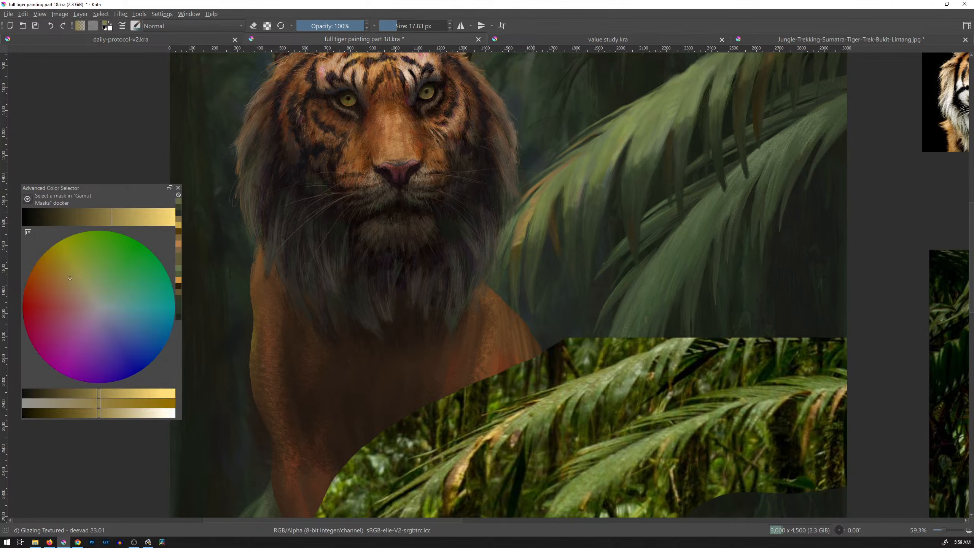
drag(539, 188, 561, 165)
Touch up the upper frond with sampled olive and ochre tones using a 24.79 px brush, and save the painting.
drag(649, 179, 614, 275)
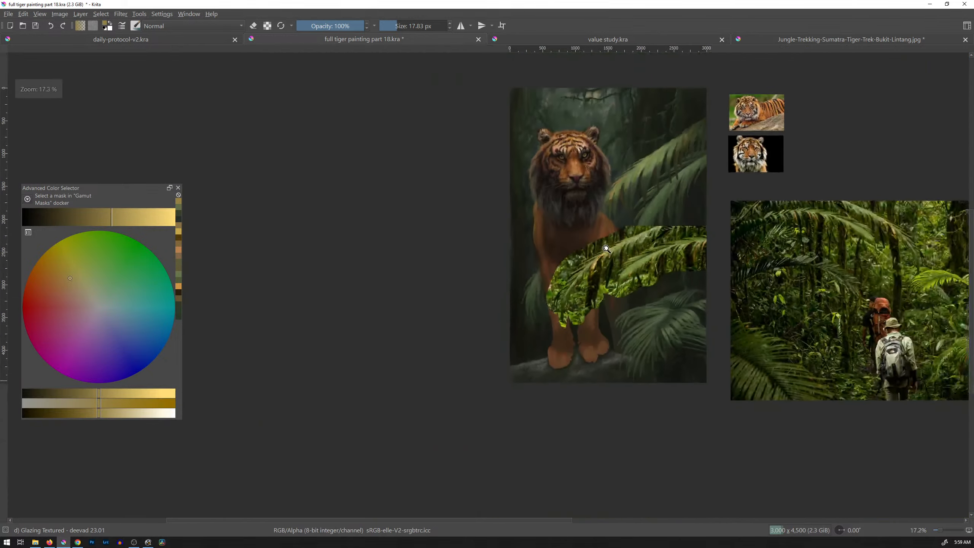
drag(681, 206, 513, 246)
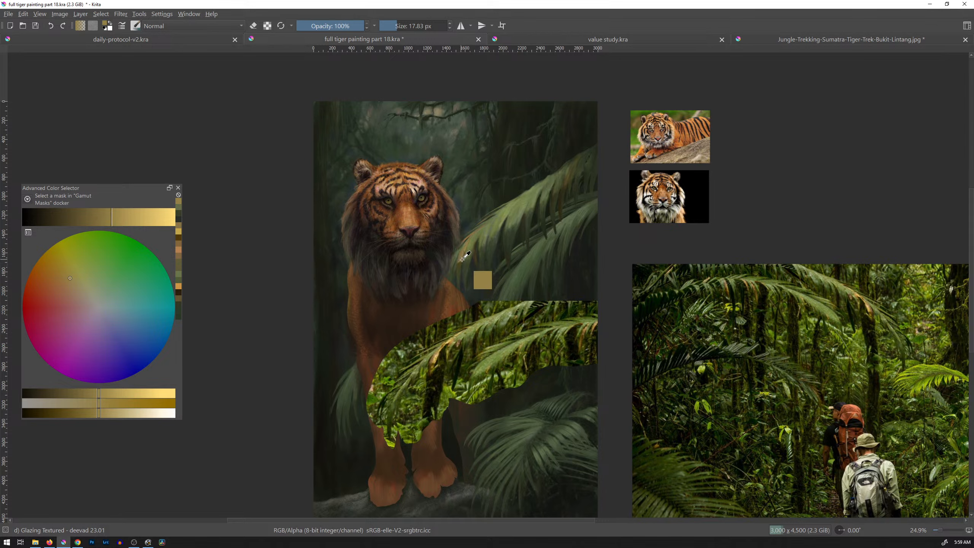
ctrl+click(476, 285)
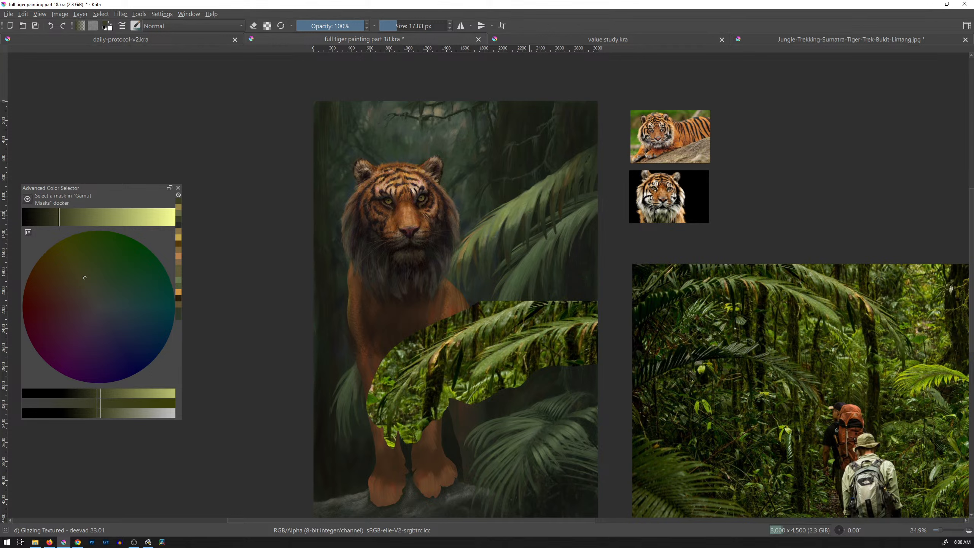
ctrl+click(475, 243)
shift+drag(475, 245, 494, 216)
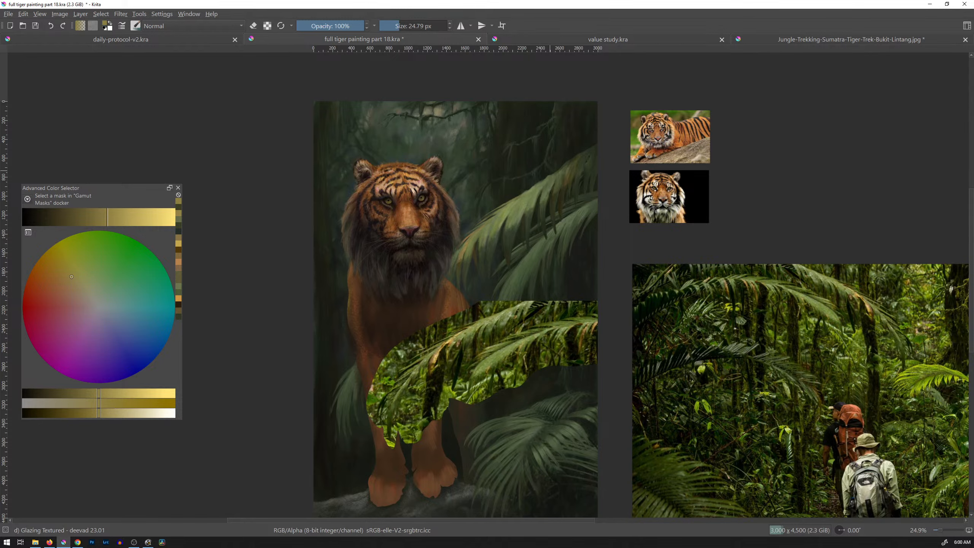
key(ctrl+s)
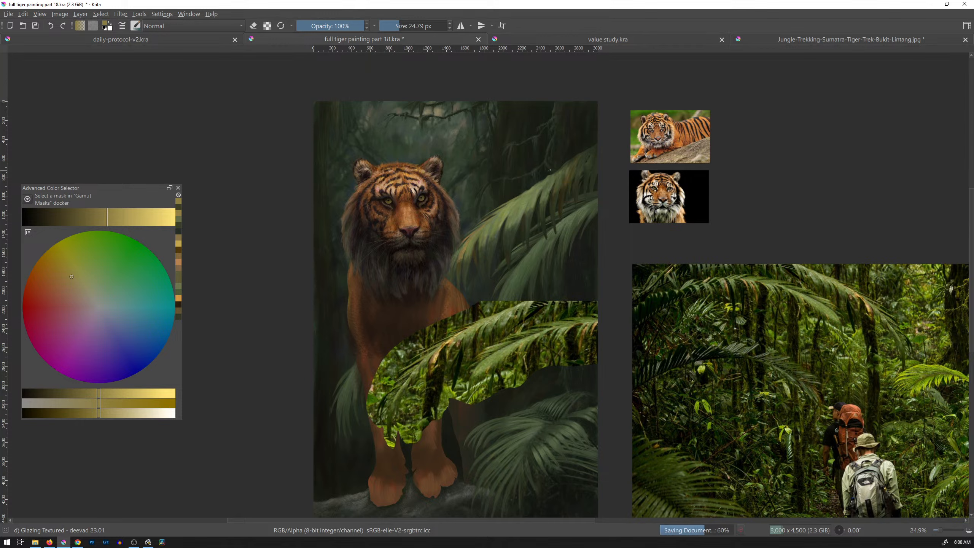